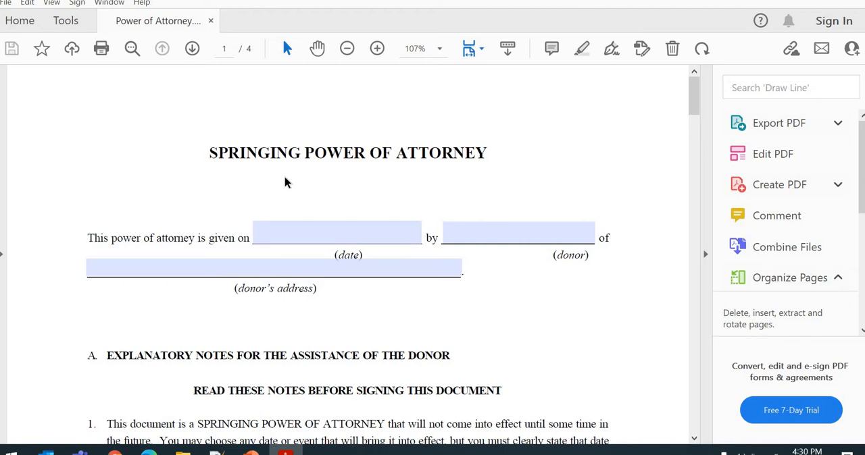
- Enter the donor's full name in the date field of the power of attorney form
{"action": "scroll", "coordinate": [286, 220], "scroll_direction": "down", "scroll_amount": 1}
{"action": "left_click", "coordinate": [287, 198]}
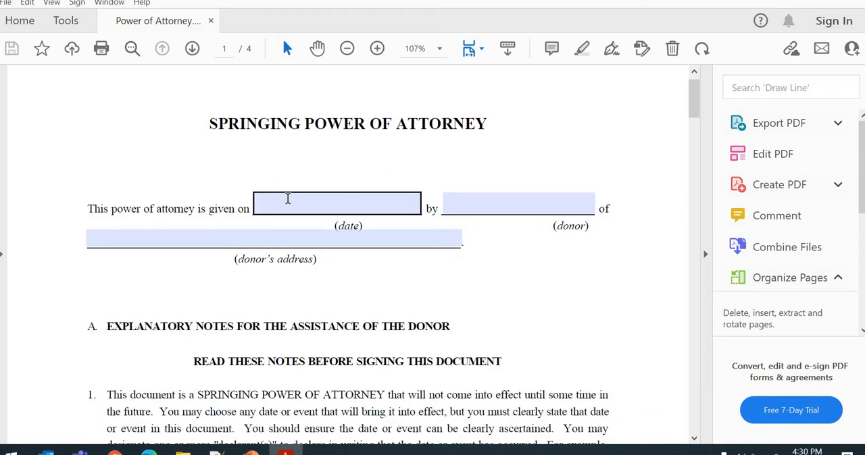
{"action": "left_click", "coordinate": [287, 198]}
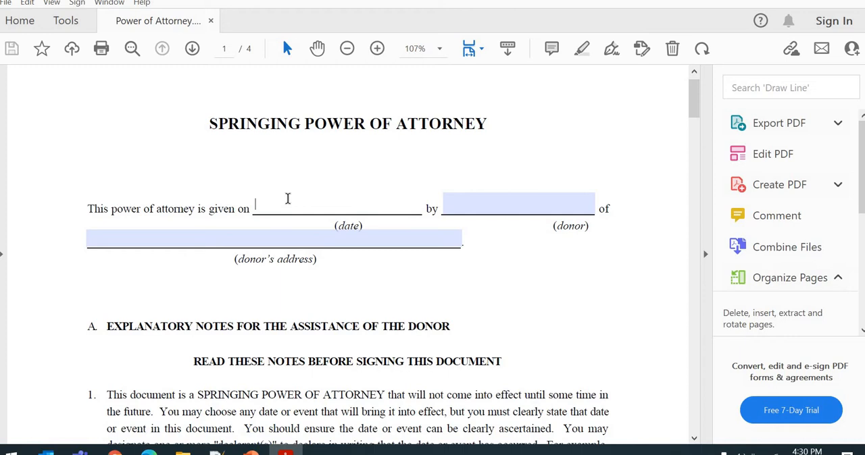
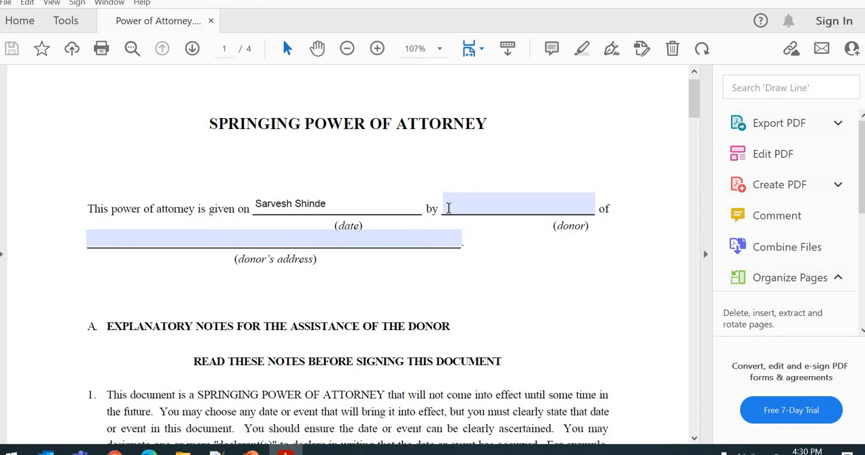
- Move the full name from the date field to the donor field
{"action": "left_click_drag", "start_coordinate": [327, 206], "coordinate": [247, 200]}
{"action": "key", "text": "ctrl+c"}
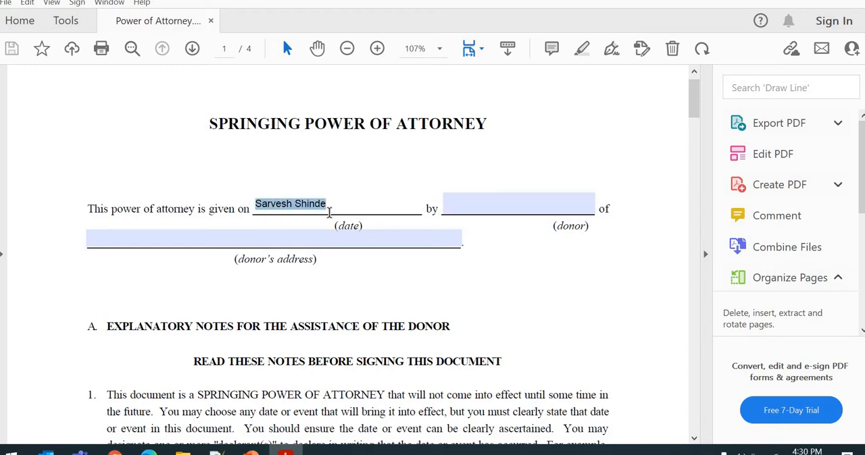
{"action": "key", "text": "BackSpace"}
{"action": "left_click", "coordinate": [467, 207]}
{"action": "key", "text": "ctrl+v"}
- Fill in the form's date as 08/01/2022 and the donor's address as UAE
{"action": "left_click", "coordinate": [338, 205]}
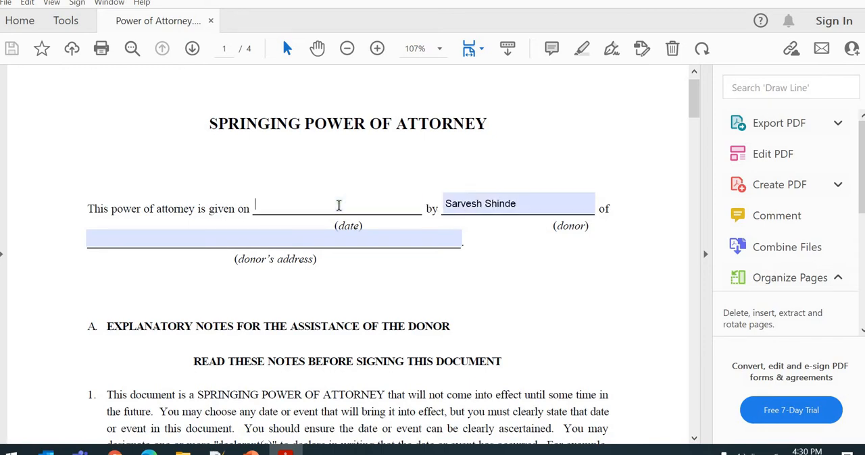
{"action": "type", "text": "08/01/2020"}
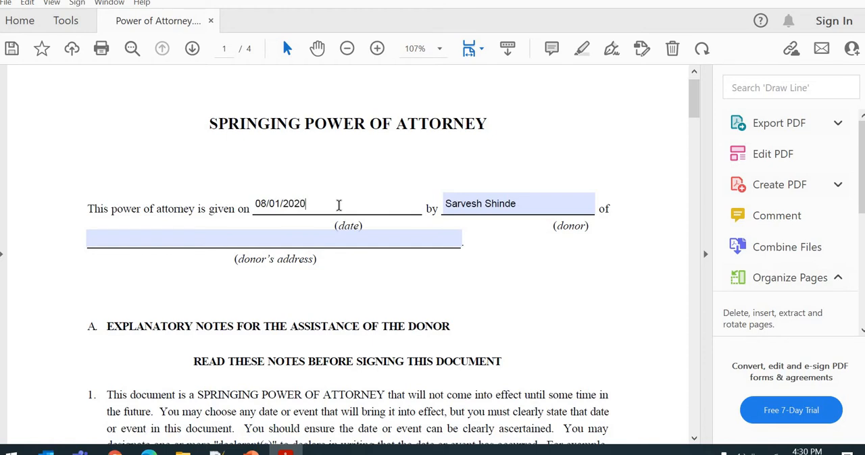
{"action": "key", "text": "BackSpace"}
{"action": "type", "text": "2"}
{"action": "left_click", "coordinate": [303, 241]}
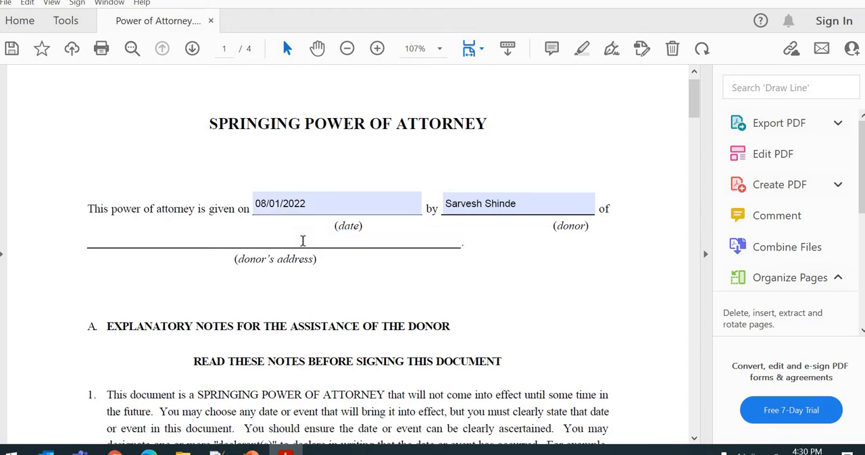
{"action": "type", "text": "UAE"}
- Save the completed form as Power of Attorney_filled.pdf in the POA Sample PDF folder
{"action": "scroll", "coordinate": [291, 253], "scroll_direction": "down", "scroll_amount": 15}
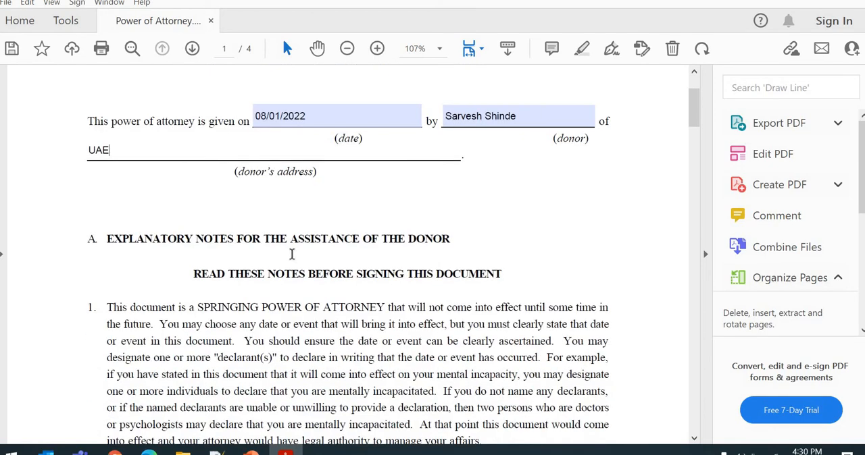
{"action": "scroll", "coordinate": [292, 258], "scroll_direction": "down", "scroll_amount": 10}
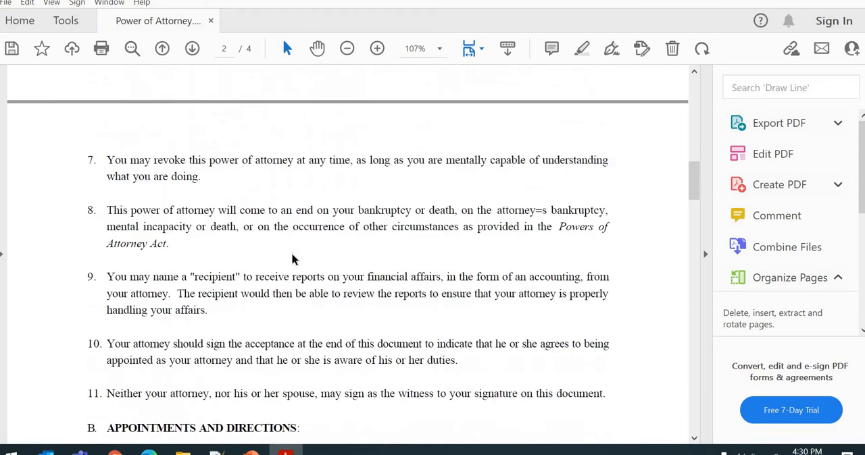
{"action": "scroll", "coordinate": [291, 259], "scroll_direction": "up", "scroll_amount": 20}
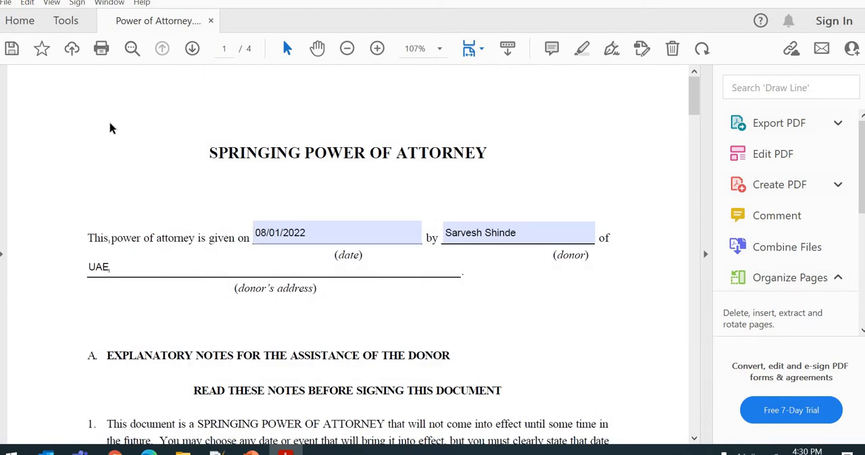
{"action": "left_click", "coordinate": [12, 48]}
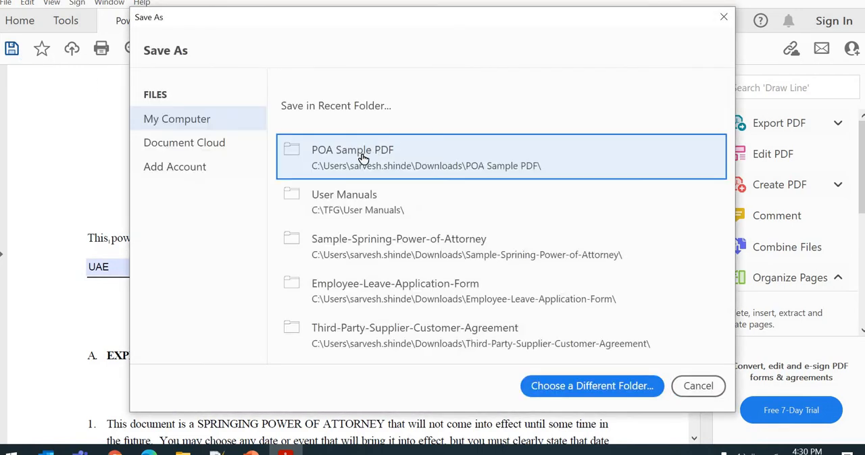
{"action": "left_click", "coordinate": [362, 158]}
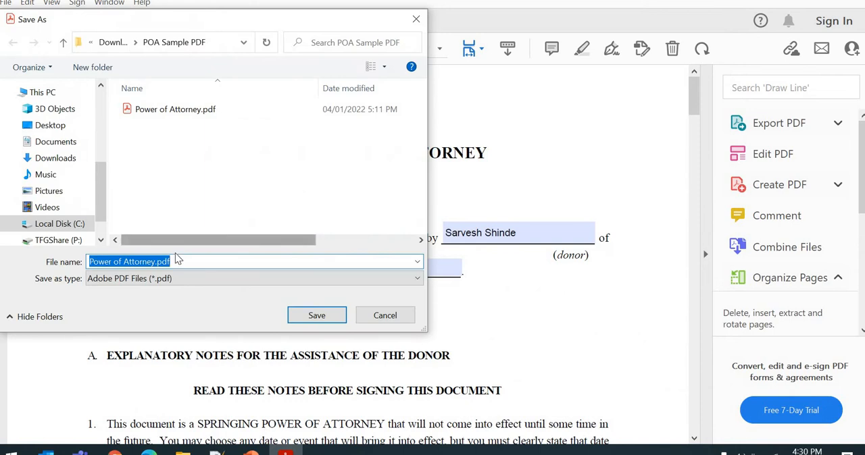
{"action": "left_click", "coordinate": [155, 262]}
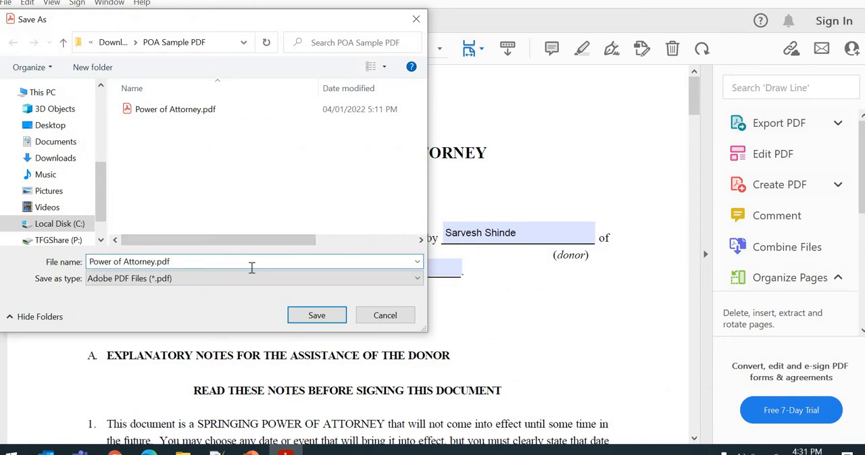
{"action": "type", "text": "_filled"}
{"action": "left_click", "coordinate": [320, 315]}
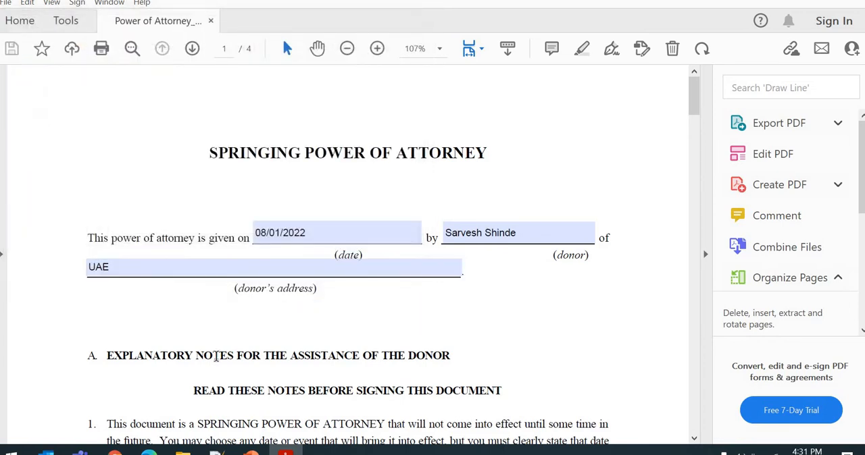
- Switch to File Explorer and open Power of Attorney_filled.pdf from the POA Sample PDF folder
{"action": "left_click", "coordinate": [183, 452]}
{"action": "left_click", "coordinate": [227, 190]}
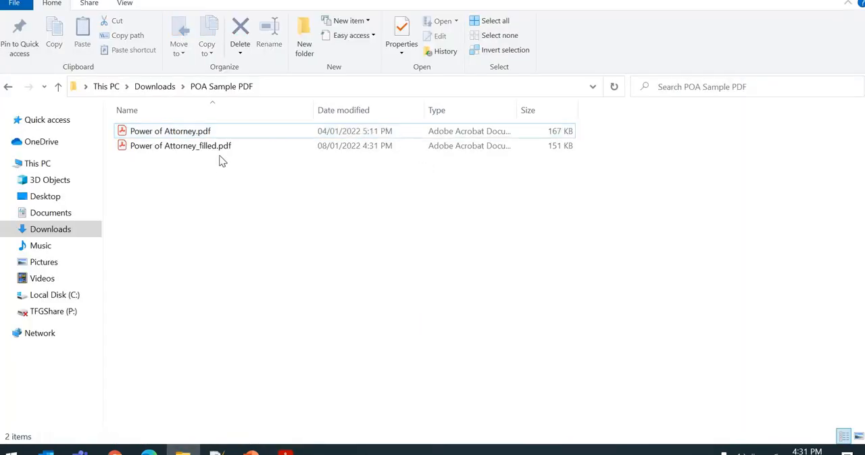
{"action": "left_click", "coordinate": [222, 149]}
{"action": "key", "text": "Return"}
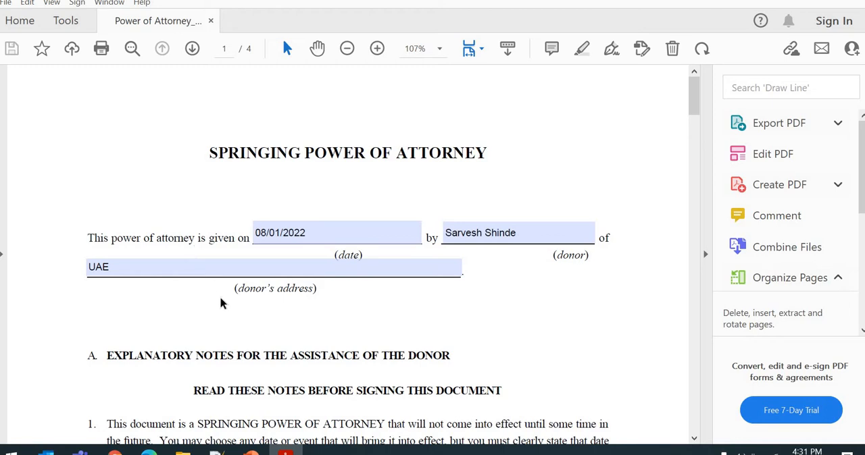
- Switch through the open windows to the browser showing the POA library's Template folder in SharePoint
{"action": "key", "text": "alt+Tab"}
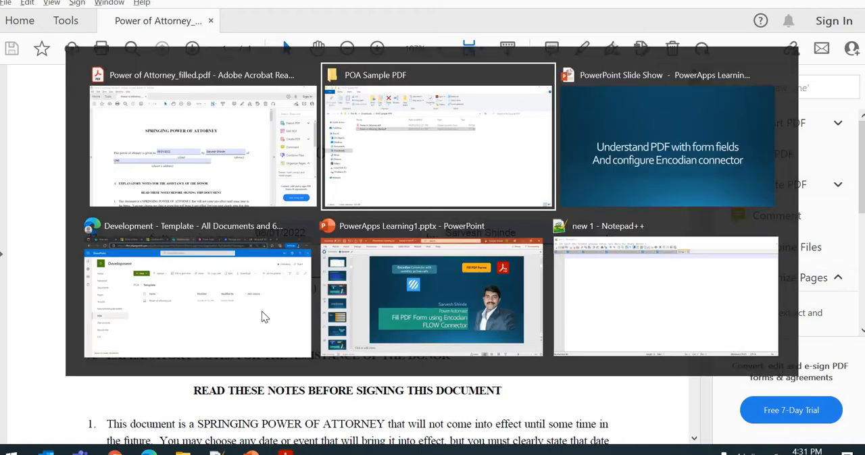
{"action": "key", "text": "alt+Tab"}
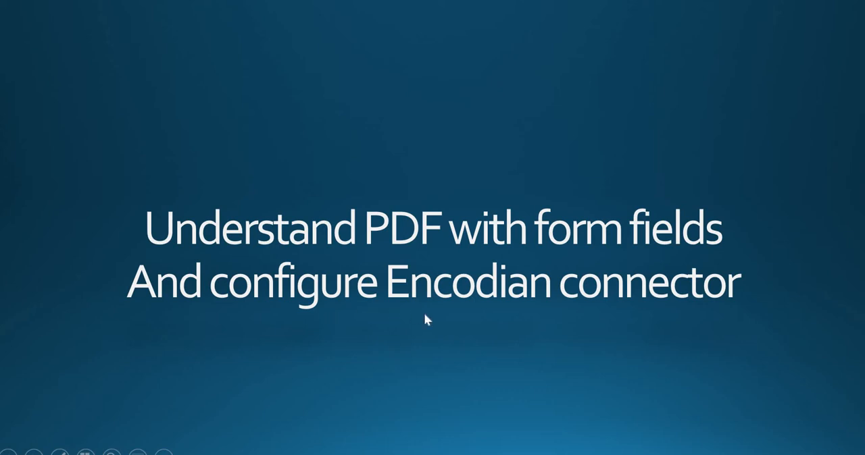
{"action": "key", "text": "alt+Tab"}
{"action": "key", "text": "alt+Tab"}
{"action": "key", "text": "alt+Tab"}
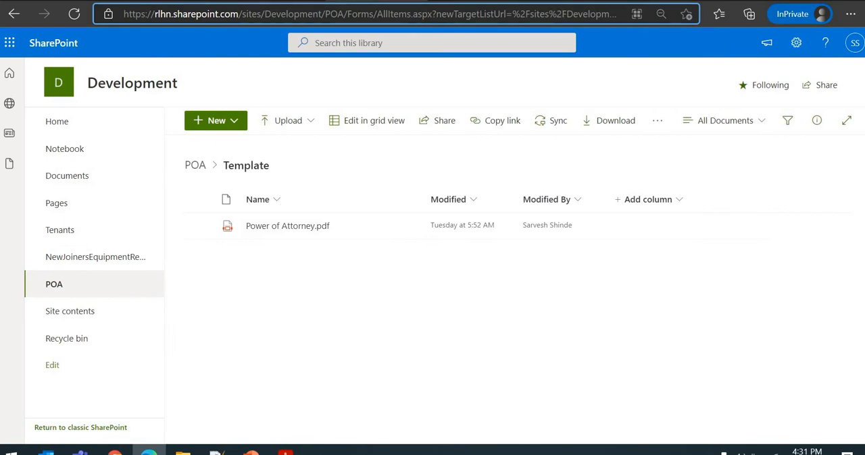
- Switch to the POA canvas app in Power Apps and preview it
{"action": "left_click", "coordinate": [564, 1]}
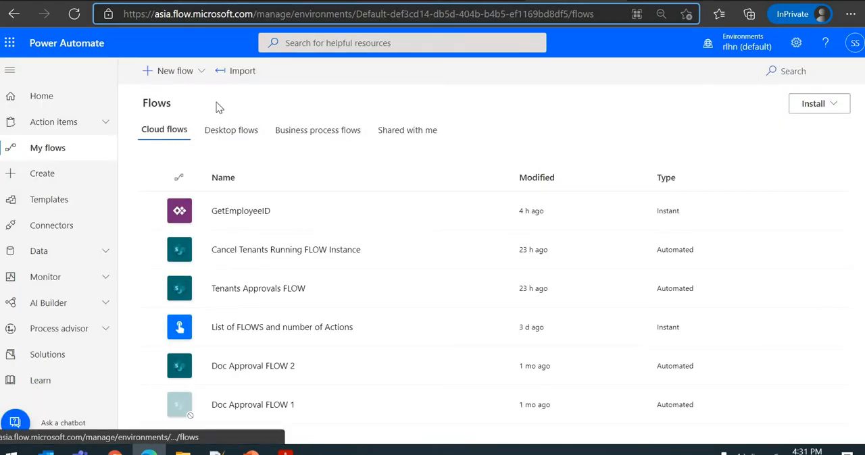
{"action": "left_click", "coordinate": [433, 0]}
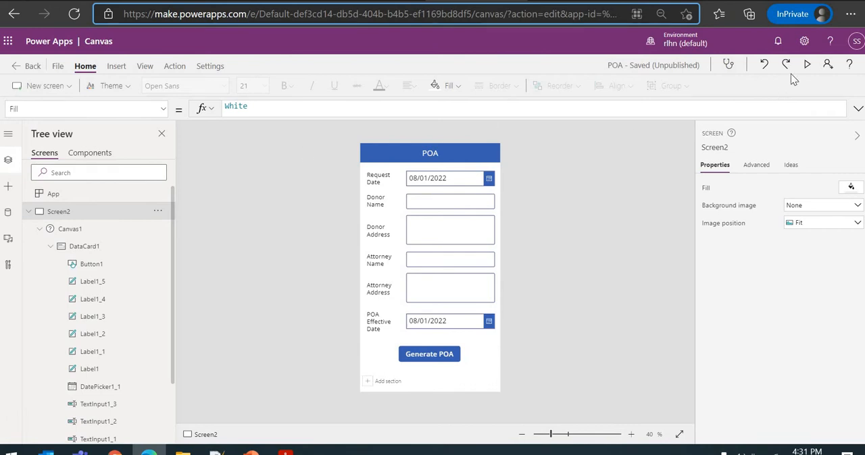
{"action": "left_click", "coordinate": [807, 64]}
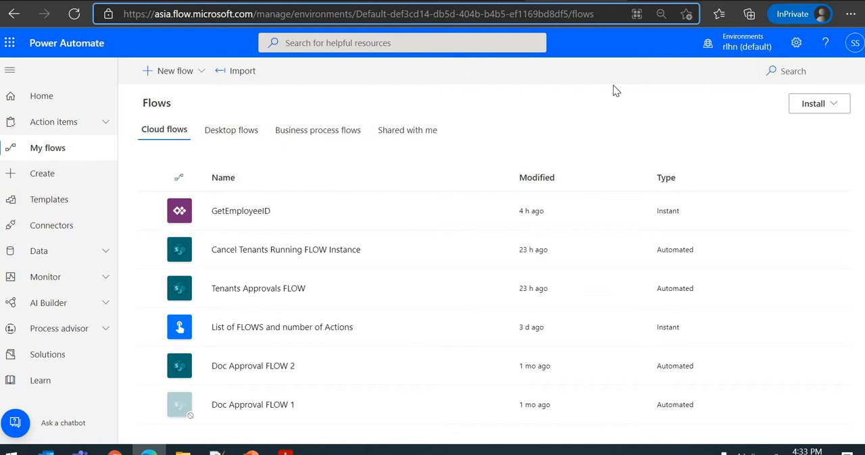
- In Power Automate, create an unnamed instant cloud flow with the PowerApps trigger
{"action": "left_click", "coordinate": [189, 74]}
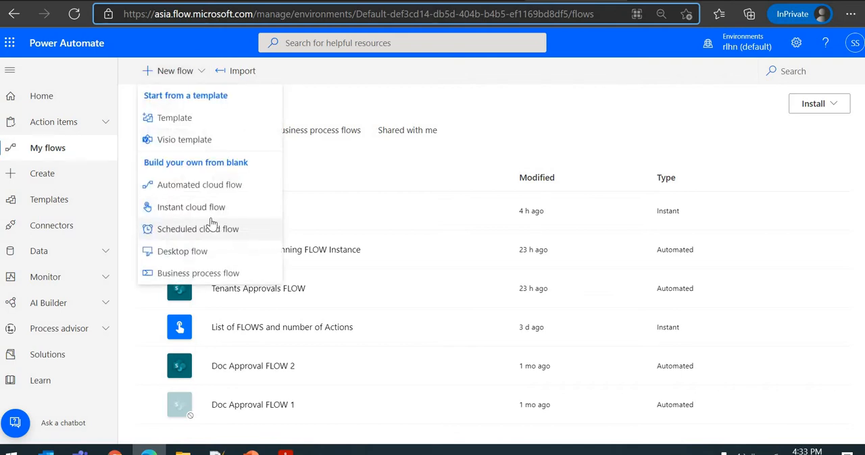
{"action": "left_click", "coordinate": [197, 208]}
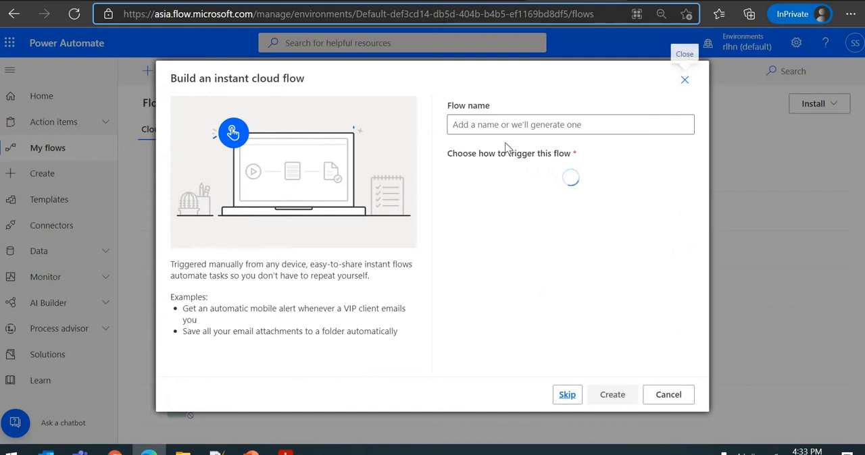
{"action": "left_click", "coordinate": [537, 209]}
{"action": "left_click", "coordinate": [612, 395]}
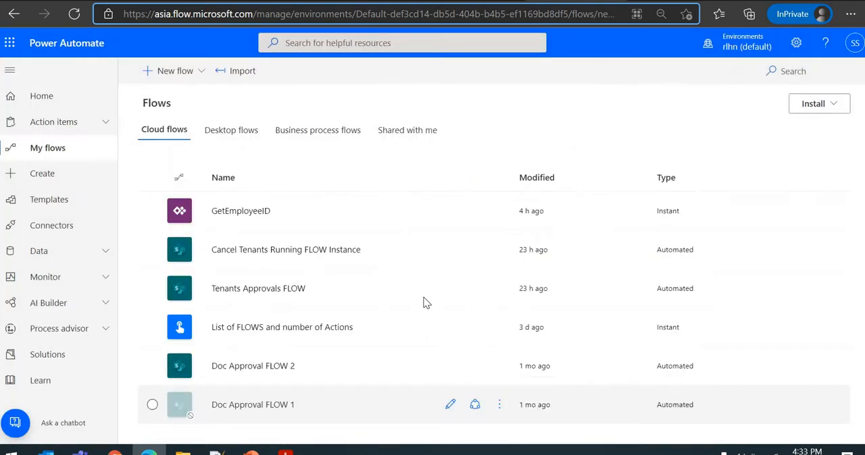
- Add a new step below the PowerApps trigger, search for "encodian" and choose the Encodian connector
{"action": "left_click", "coordinate": [447, 159]}
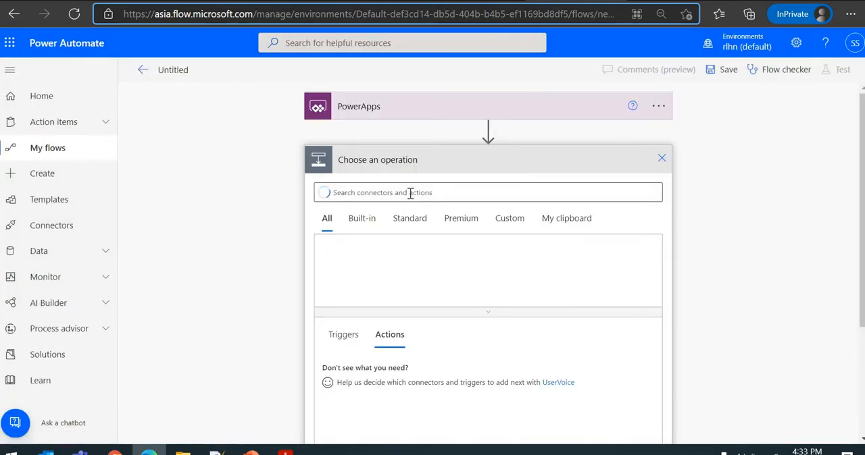
{"action": "type", "text": "encod"}
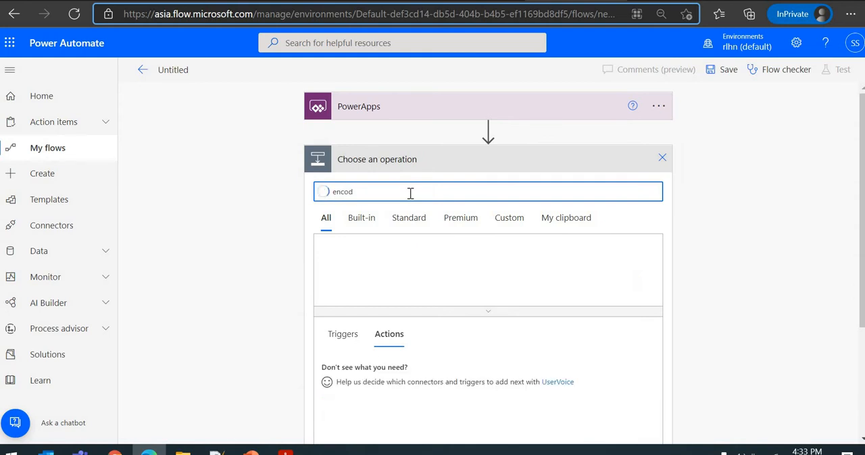
{"action": "type", "text": "ian"}
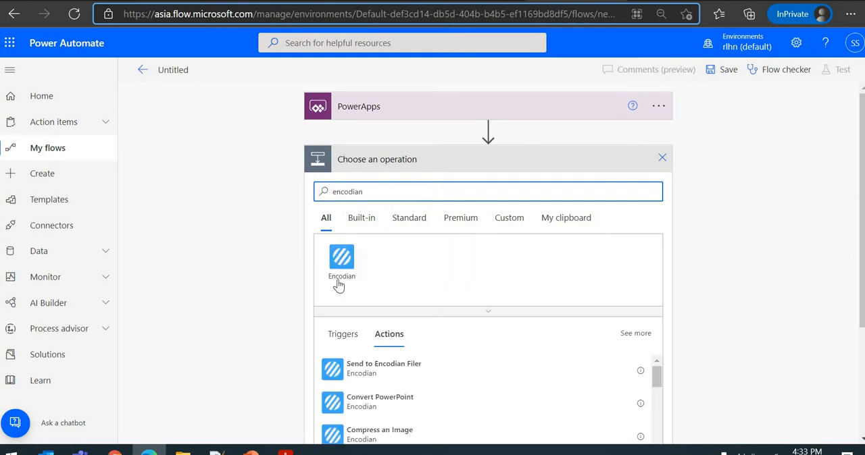
{"action": "left_click", "coordinate": [339, 280]}
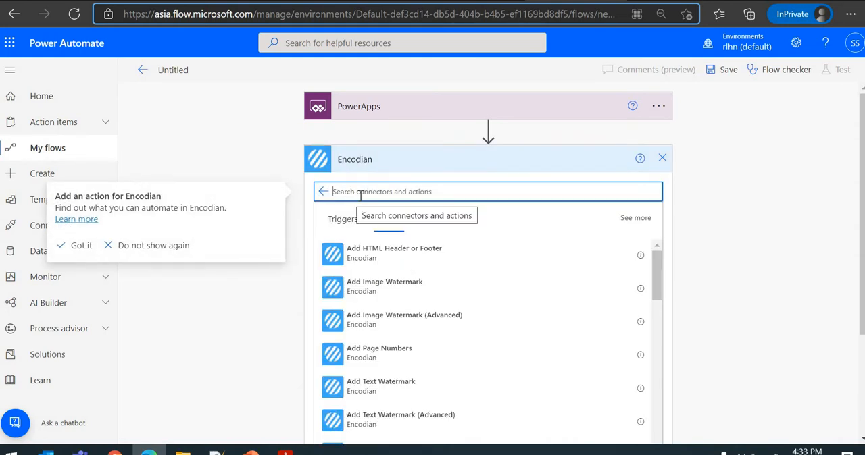
- Look through the Encodian connector's action list, from the watermark and conversion actions to the PDF form actions
{"action": "scroll", "coordinate": [345, 179], "scroll_direction": "down", "scroll_amount": 1}
{"action": "scroll", "coordinate": [424, 283], "scroll_direction": "down", "scroll_amount": 1}
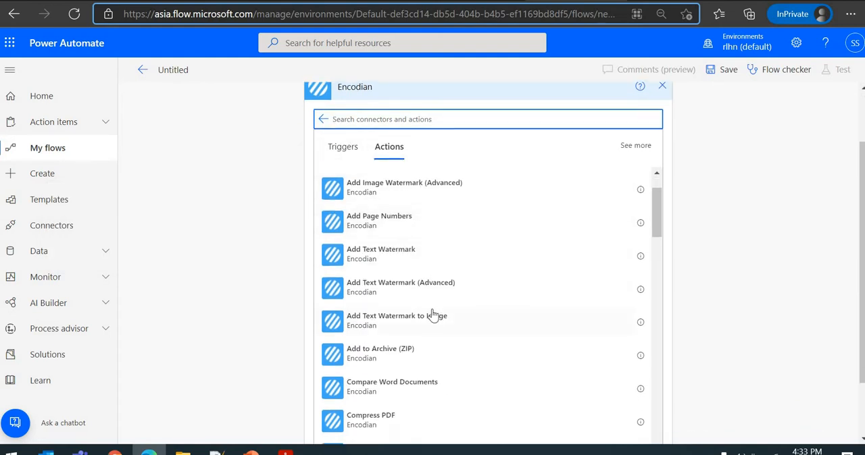
{"action": "scroll", "coordinate": [440, 295], "scroll_direction": "up", "scroll_amount": 3}
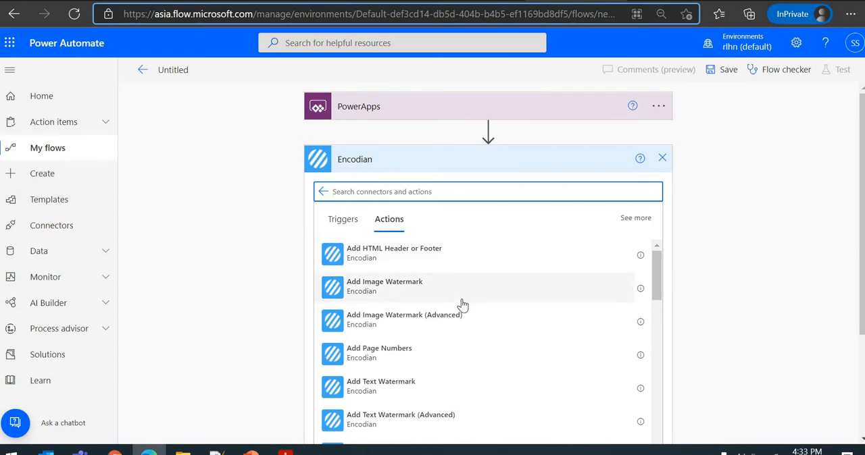
{"action": "scroll", "coordinate": [462, 306], "scroll_direction": "down", "scroll_amount": 3}
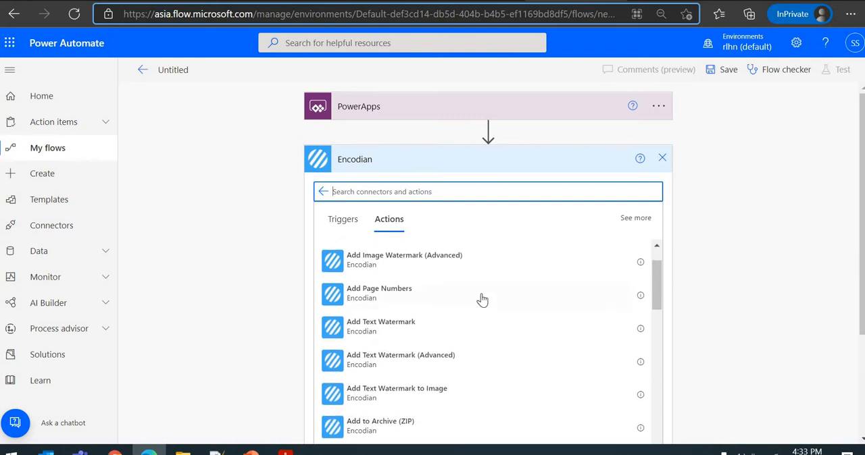
{"action": "scroll", "coordinate": [553, 307], "scroll_direction": "down", "scroll_amount": 5}
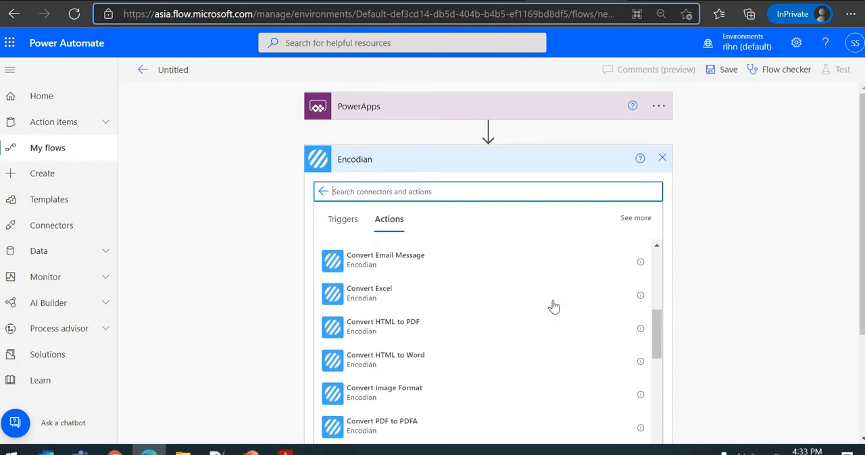
{"action": "scroll", "coordinate": [315, 298], "scroll_direction": "down", "scroll_amount": 1}
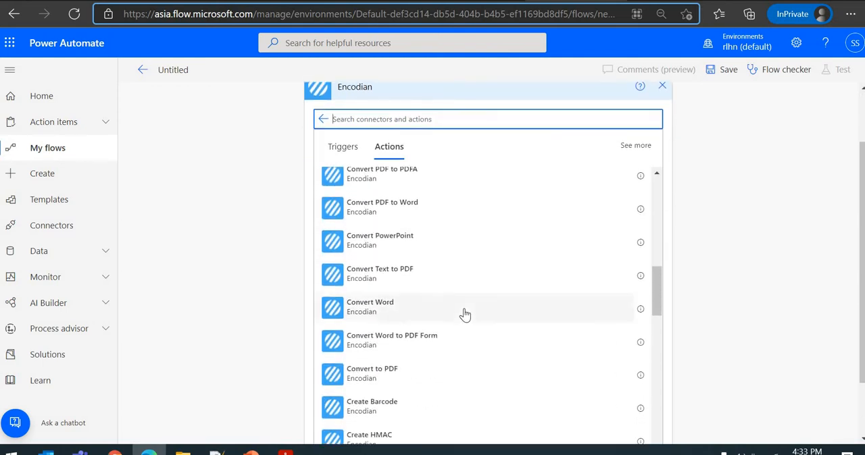
{"action": "scroll", "coordinate": [464, 314], "scroll_direction": "down", "scroll_amount": 6}
{"action": "scroll", "coordinate": [404, 297], "scroll_direction": "up", "scroll_amount": 1}
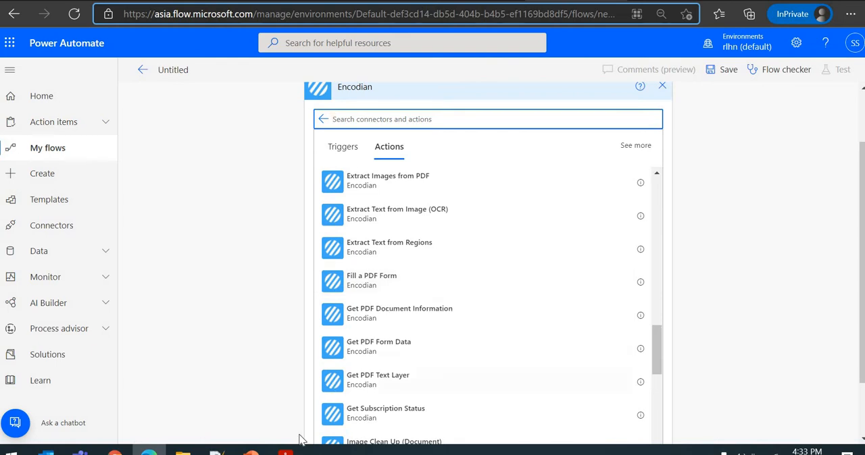
- Switch to the Power of Attorney PDF in Acrobat and look through its fillable fields across the pages
{"action": "left_click", "coordinate": [286, 451]}
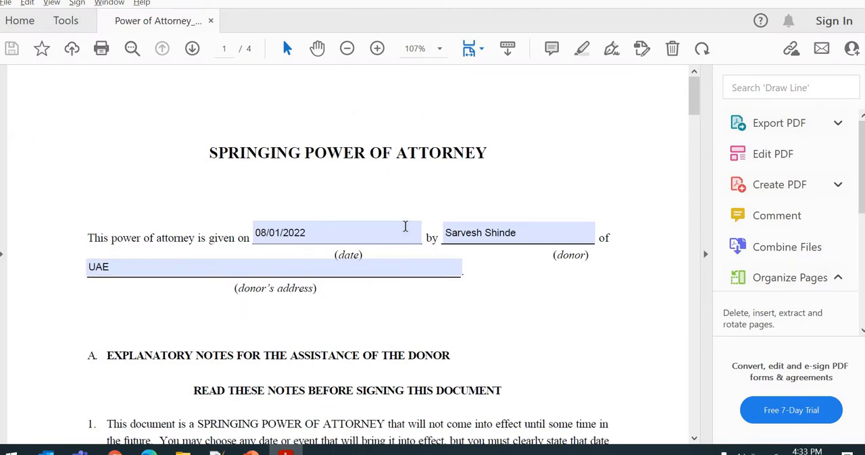
{"action": "scroll", "coordinate": [427, 283], "scroll_direction": "down", "scroll_amount": 15}
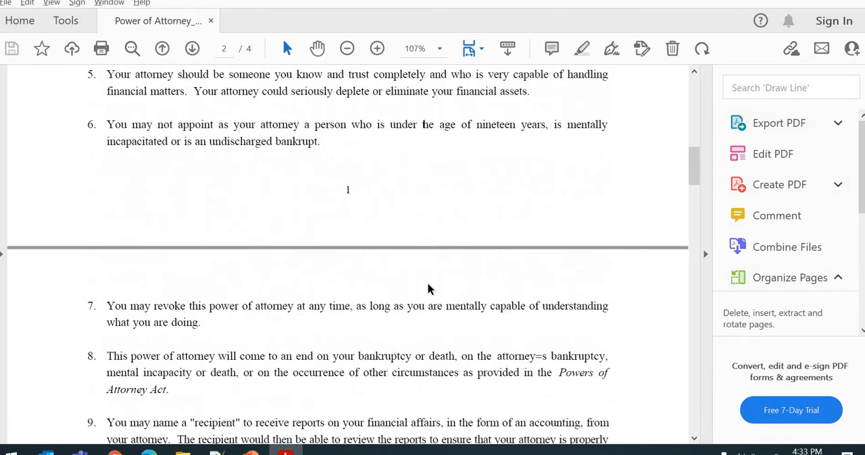
{"action": "scroll", "coordinate": [427, 289], "scroll_direction": "down", "scroll_amount": 10}
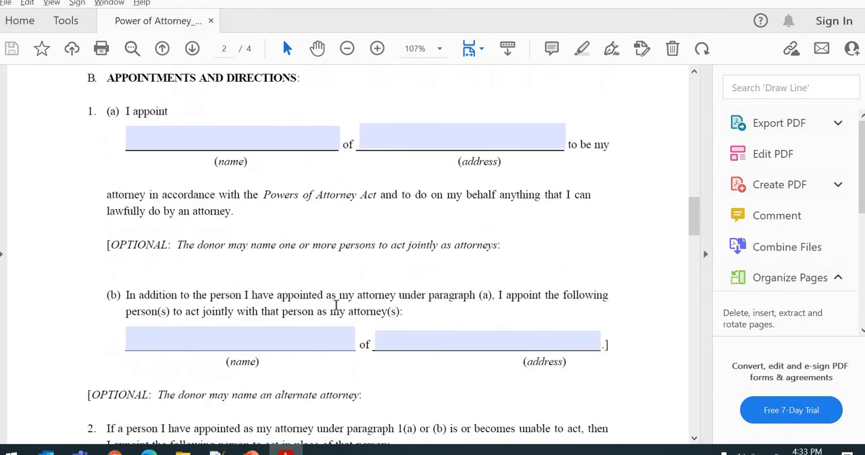
{"action": "scroll", "coordinate": [360, 278], "scroll_direction": "down", "scroll_amount": 6}
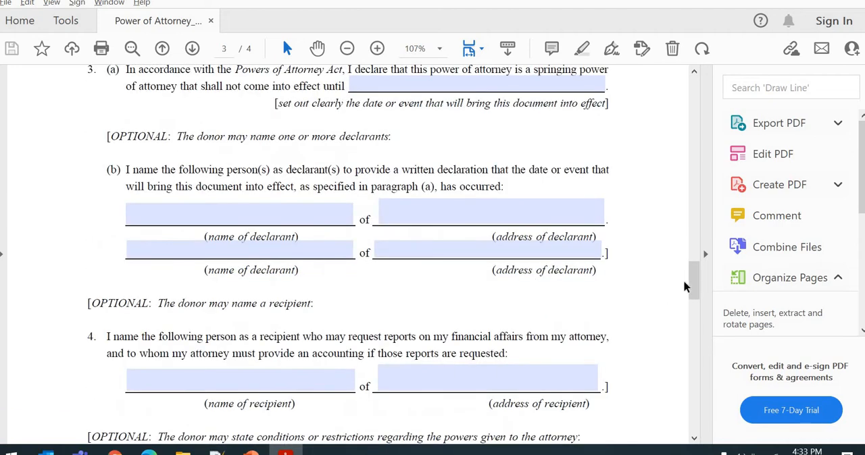
{"action": "scroll", "coordinate": [687, 249], "scroll_direction": "up", "scroll_amount": 20}
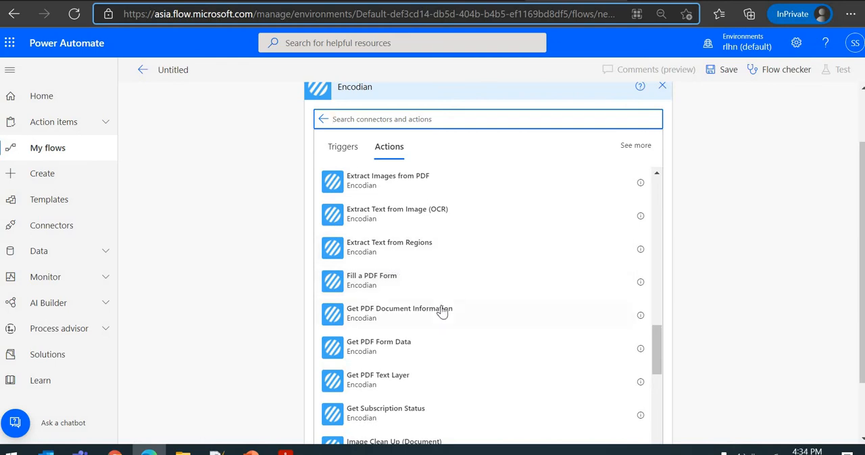
- Add the Encodian Get PDF Form Data action to the flow below the PowerApps trigger
{"action": "scroll", "coordinate": [398, 308], "scroll_direction": "down", "scroll_amount": 1}
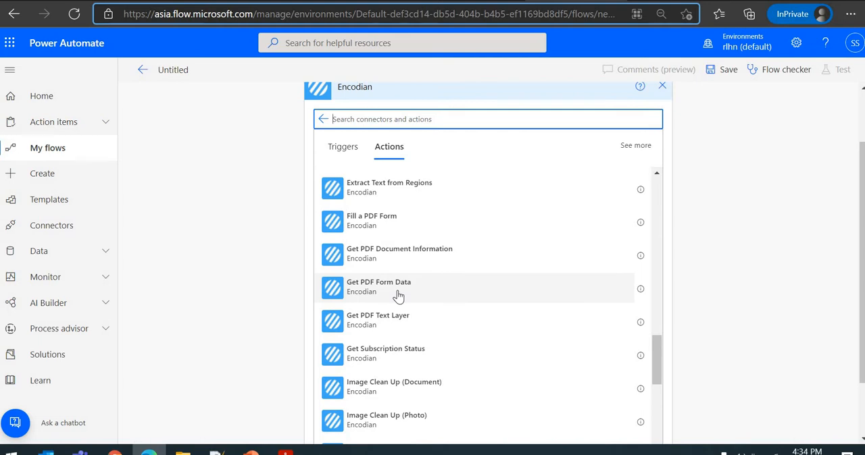
{"action": "left_click", "coordinate": [477, 278]}
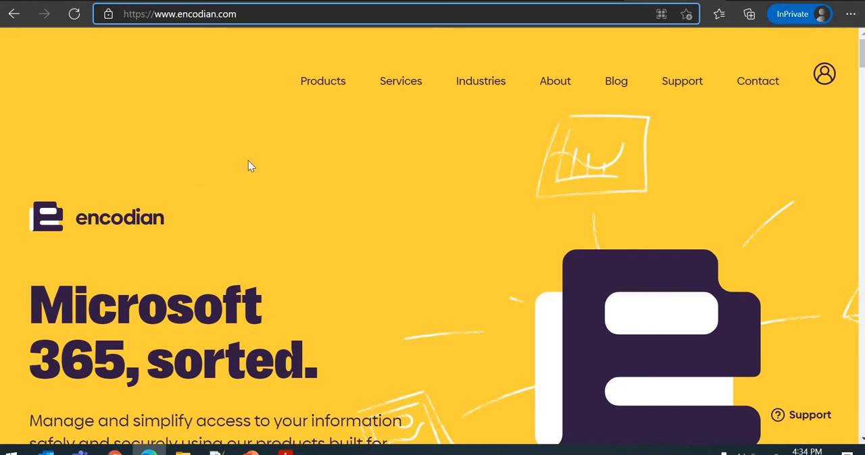
- On the Encodian website, open the Flowr product's pricing and compare the Free plan with the Standard and Midsize plans
{"action": "mouse_move", "coordinate": [333, 89]}
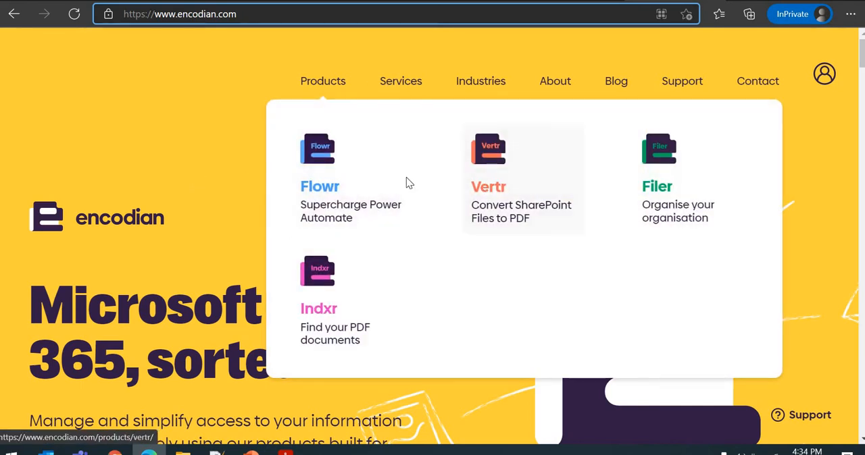
{"action": "left_click", "coordinate": [342, 173]}
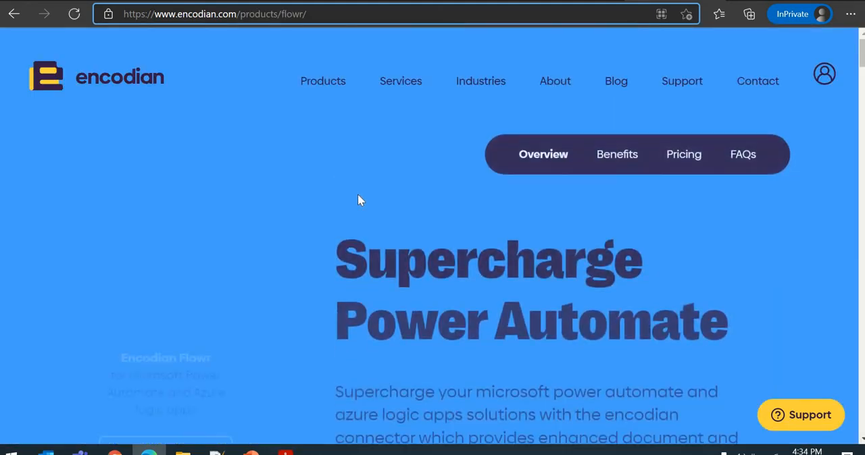
{"action": "left_click", "coordinate": [671, 162]}
{"action": "scroll", "coordinate": [250, 229], "scroll_direction": "down", "scroll_amount": 3}
{"action": "scroll", "coordinate": [236, 202], "scroll_direction": "down", "scroll_amount": 2}
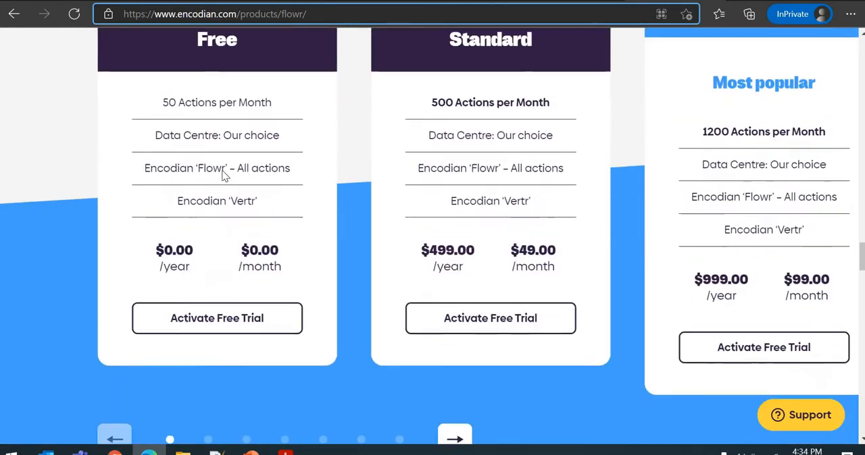
{"action": "scroll", "coordinate": [218, 168], "scroll_direction": "up", "scroll_amount": 3}
{"action": "scroll", "coordinate": [331, 209], "scroll_direction": "down", "scroll_amount": 1}
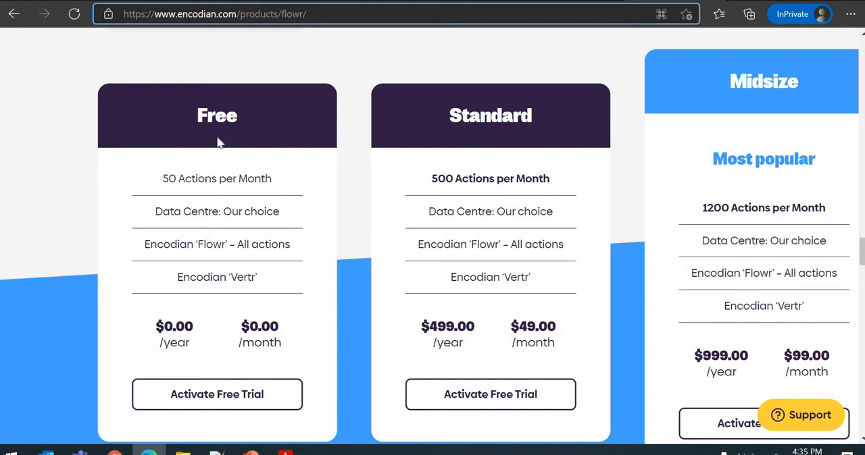
{"action": "scroll", "coordinate": [215, 252], "scroll_direction": "down", "scroll_amount": 1}
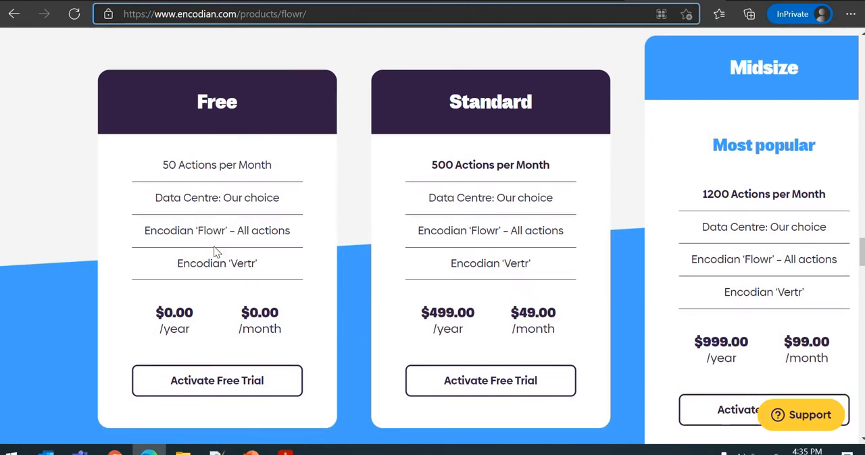
{"action": "scroll", "coordinate": [196, 277], "scroll_direction": "down", "scroll_amount": 2}
{"action": "scroll", "coordinate": [213, 246], "scroll_direction": "up", "scroll_amount": 3}
{"action": "scroll", "coordinate": [223, 270], "scroll_direction": "down", "scroll_amount": 3}
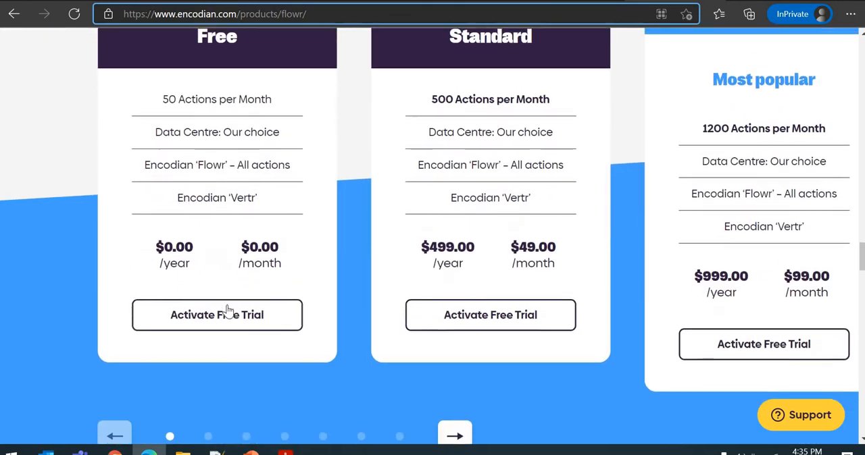
- Open the Free plan's trial sign-up form and review the details it asks for
{"action": "left_click", "coordinate": [228, 310]}
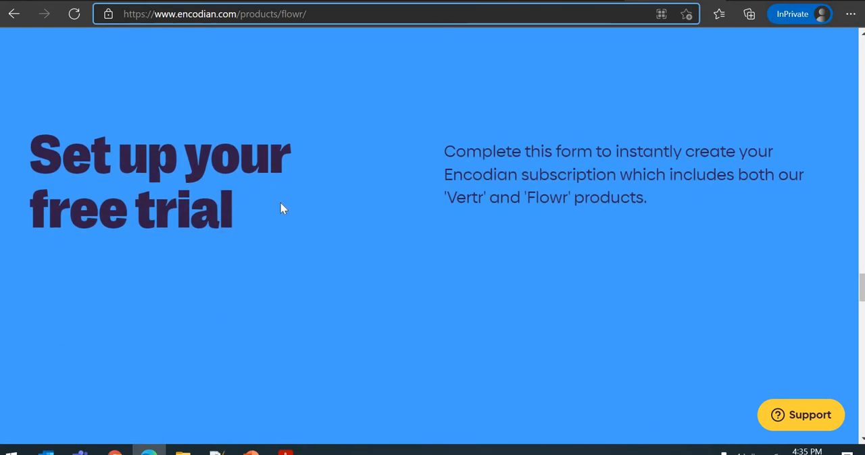
{"action": "scroll", "coordinate": [393, 209], "scroll_direction": "down", "scroll_amount": 1}
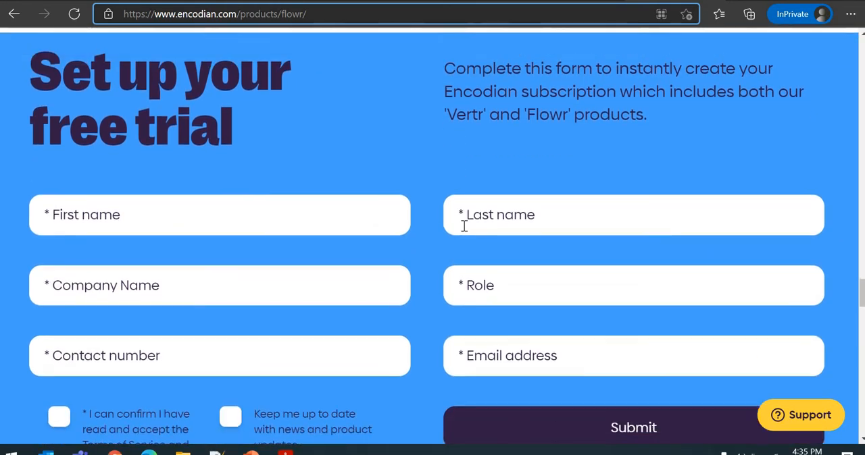
{"action": "scroll", "coordinate": [464, 223], "scroll_direction": "down", "scroll_amount": 1}
{"action": "scroll", "coordinate": [463, 225], "scroll_direction": "up", "scroll_amount": 1}
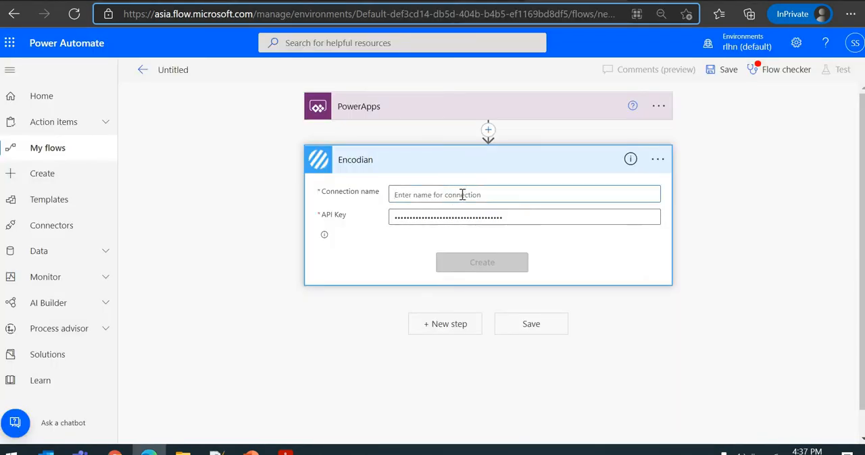
- In Power Automate, name the Encodian connection FirstEncodianConnection and create it with the API key already filled in
{"action": "left_click", "coordinate": [462, 194]}
{"action": "type", "text": "First"}
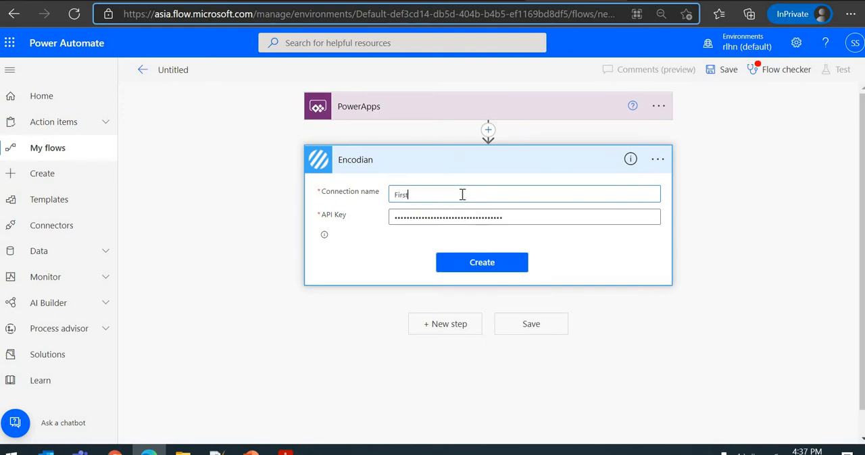
{"action": "type", "text": "EncodianConnection"}
{"action": "left_click", "coordinate": [463, 263]}
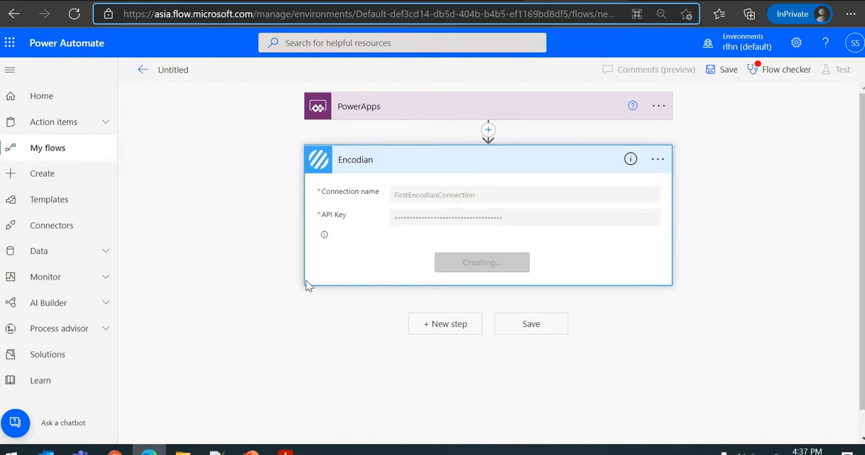
- Switch to the POA library in SharePoint and open its Template folder to check the Power of Attorney.pdf file
{"action": "left_click", "coordinate": [471, 189]}
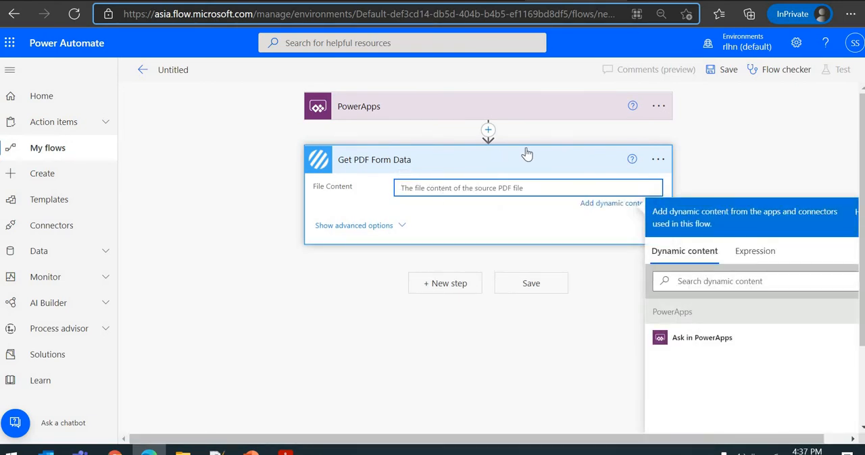
{"action": "left_click", "coordinate": [488, 130]}
{"action": "left_click", "coordinate": [393, 2]}
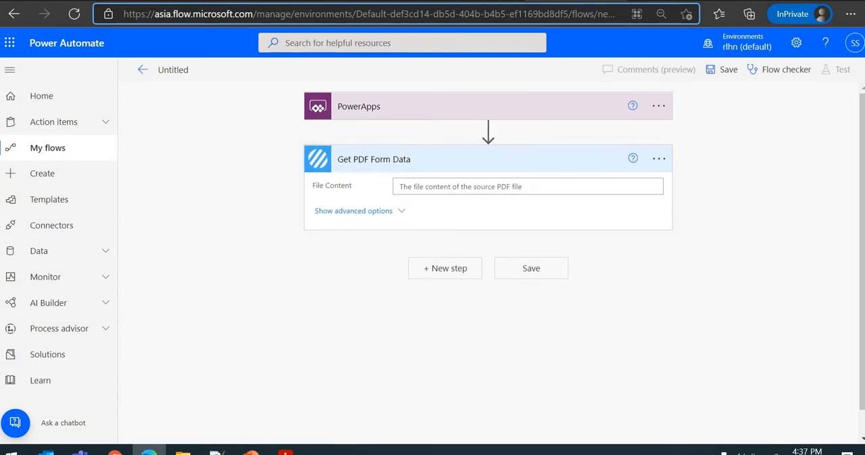
{"action": "left_click", "coordinate": [206, 168]}
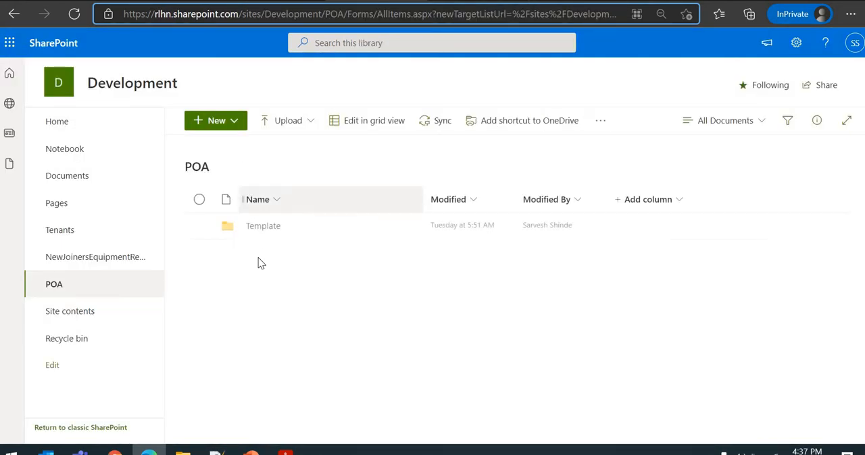
{"action": "left_click", "coordinate": [273, 227]}
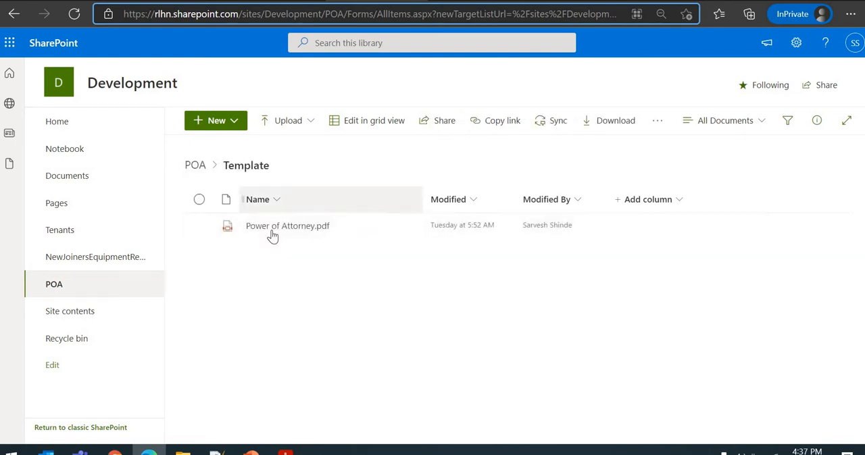
{"action": "mouse_move", "coordinate": [277, 230]}
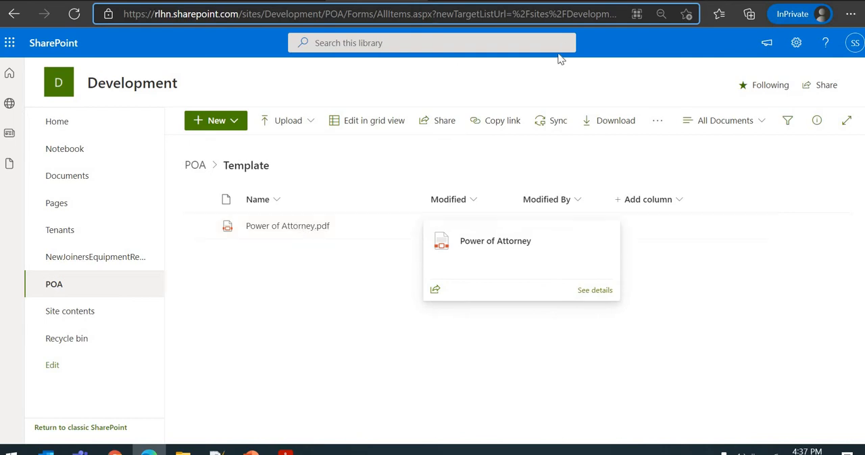
- Back in the flow, insert the SharePoint Get file content action between the PowerApps trigger and Get PDF Form Data
{"action": "left_click", "coordinate": [574, 2]}
{"action": "left_click", "coordinate": [486, 133]}
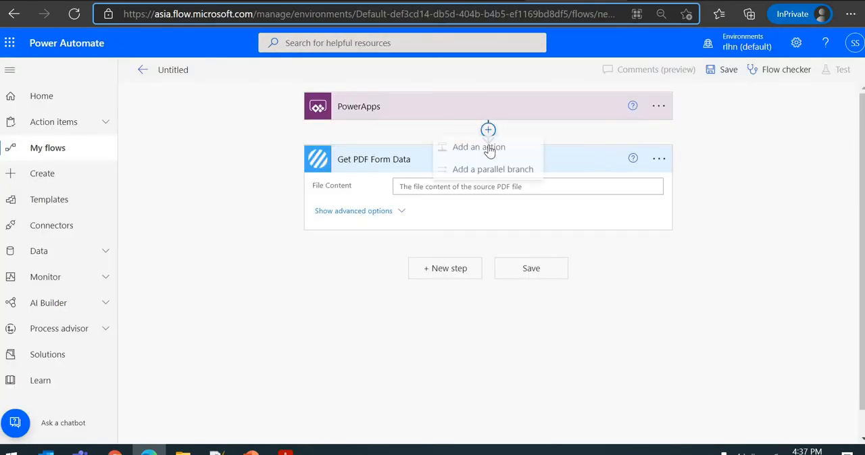
{"action": "left_click", "coordinate": [481, 147]}
{"action": "type", "text": "get file content"}
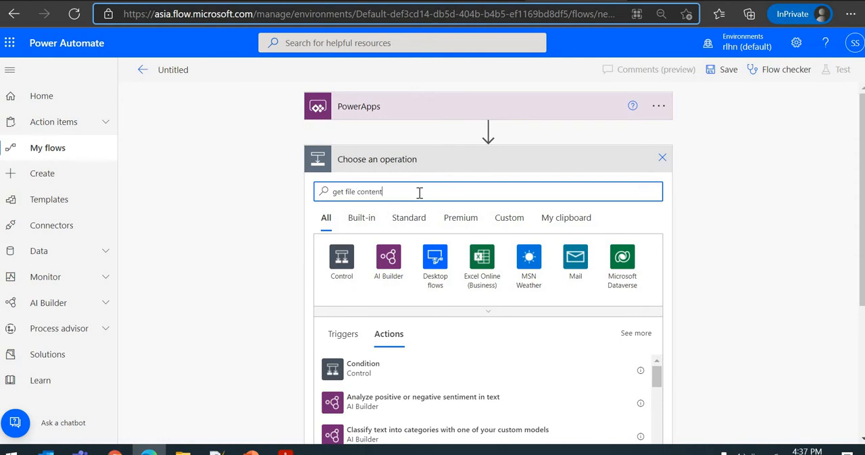
{"action": "scroll", "coordinate": [520, 355], "scroll_direction": "down", "scroll_amount": 1}
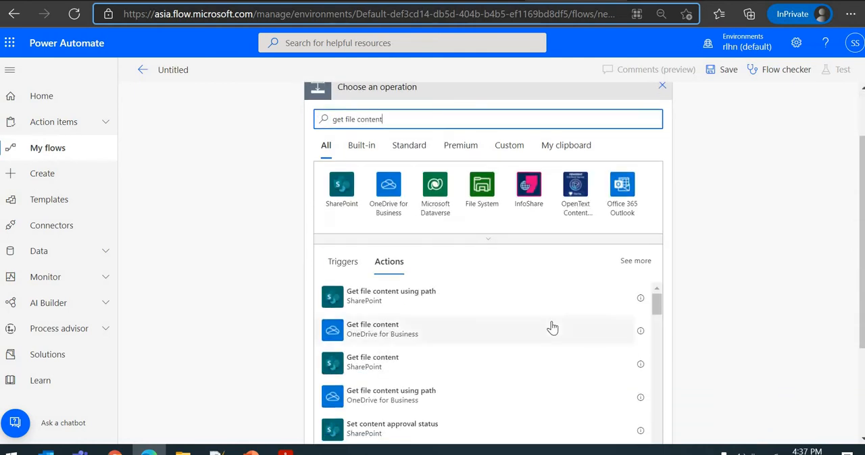
{"action": "scroll", "coordinate": [548, 329], "scroll_direction": "down", "scroll_amount": 1}
{"action": "left_click", "coordinate": [387, 329]}
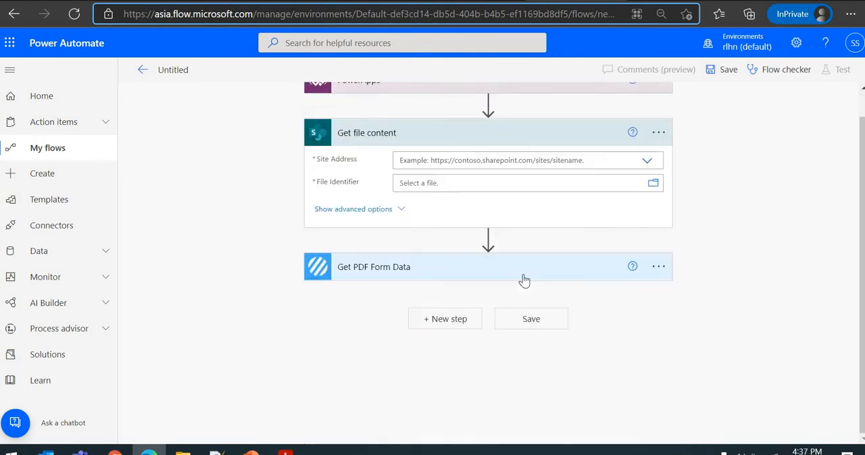
- In Get file content, set the site address to the Development site and the file identifier to /POA/Template/Power of Attorney.pdf
{"action": "left_click", "coordinate": [644, 165]}
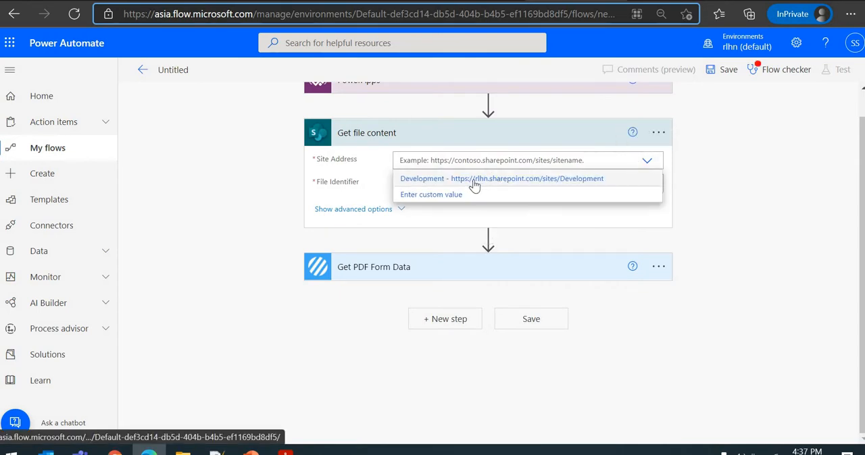
{"action": "left_click", "coordinate": [623, 180]}
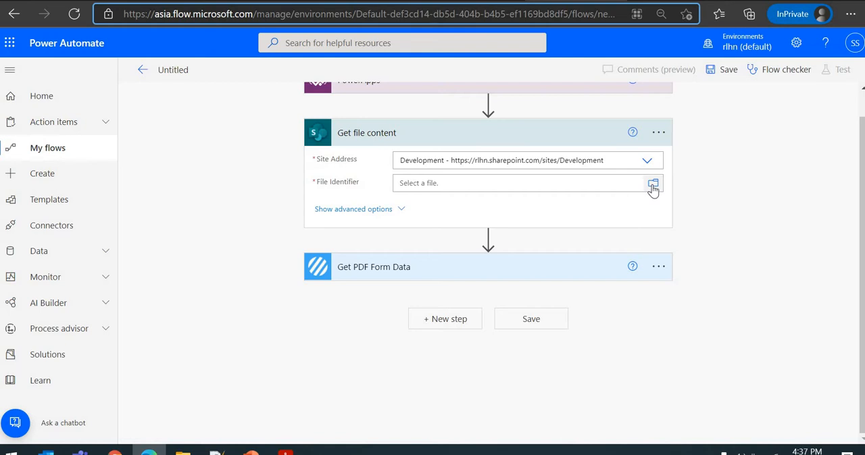
{"action": "left_click", "coordinate": [653, 186]}
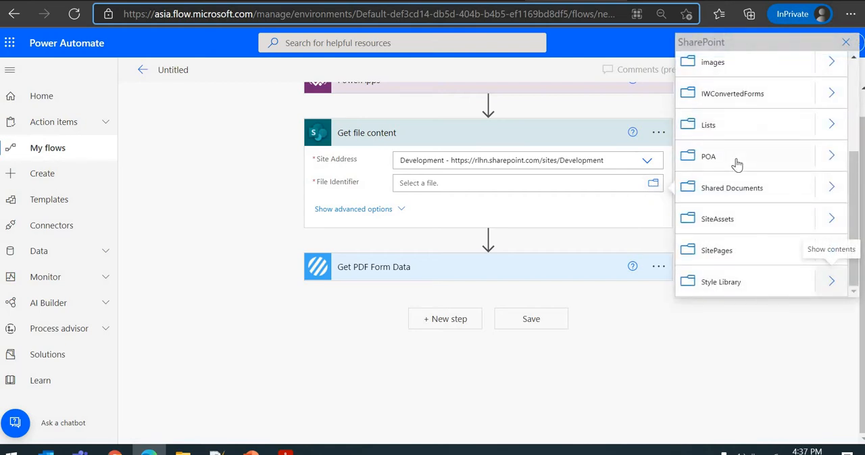
{"action": "left_click", "coordinate": [818, 161]}
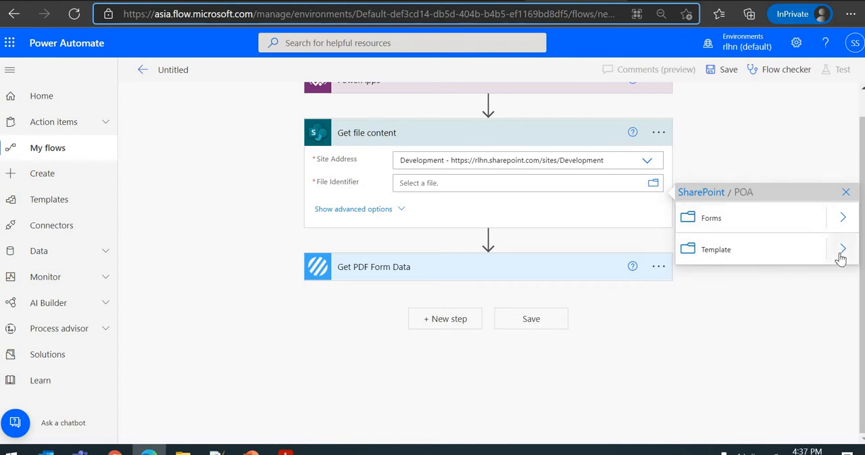
{"action": "left_click", "coordinate": [839, 251]}
{"action": "left_click", "coordinate": [543, 210]}
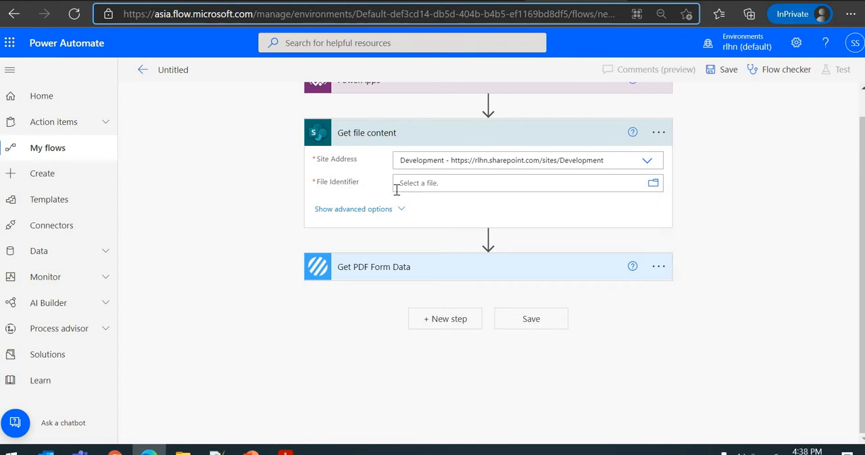
{"action": "left_click", "coordinate": [387, 187]}
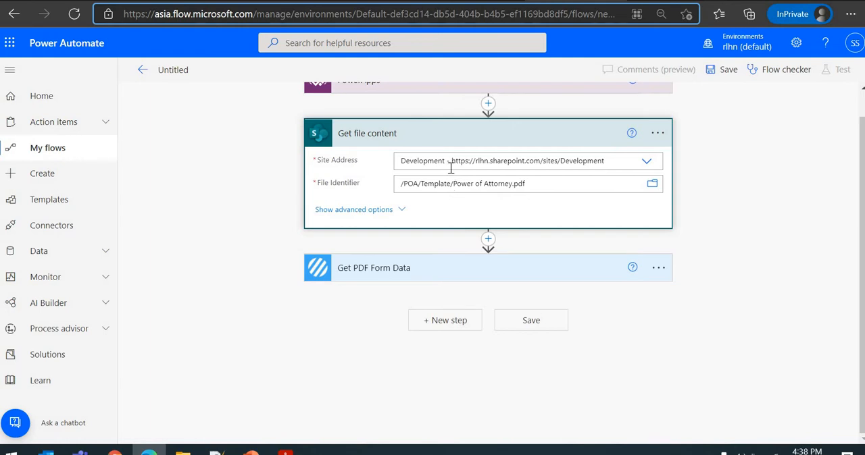
- Set the File Content of Get PDF Form Data to the File Content output of Get file content, and save the flow
{"action": "left_click", "coordinate": [409, 270]}
{"action": "left_click", "coordinate": [427, 295]}
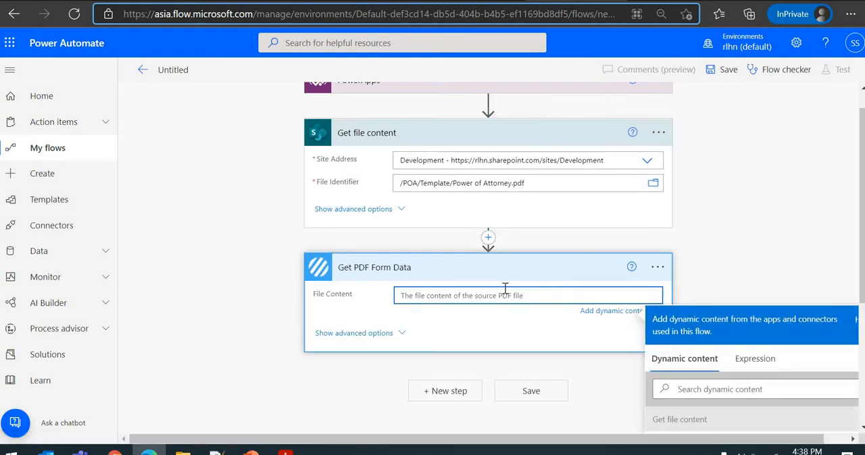
{"action": "scroll", "coordinate": [504, 289], "scroll_direction": "down", "scroll_amount": 3}
{"action": "scroll", "coordinate": [419, 146], "scroll_direction": "up", "scroll_amount": 3}
{"action": "scroll", "coordinate": [432, 264], "scroll_direction": "down", "scroll_amount": 2}
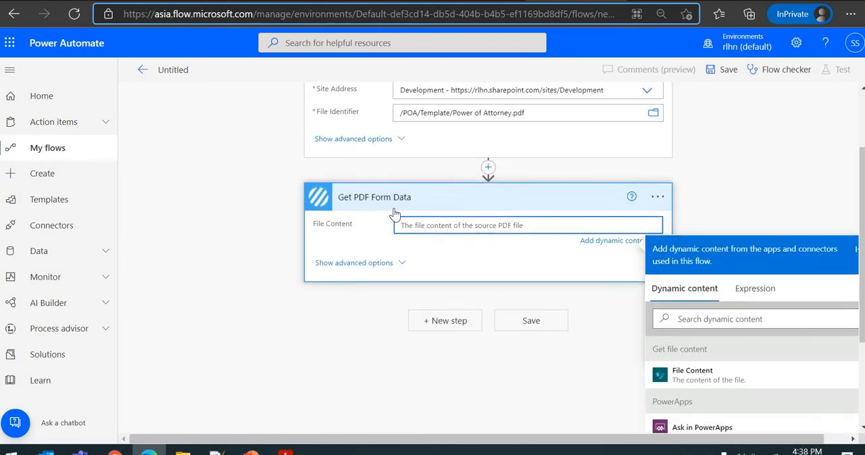
{"action": "left_click", "coordinate": [702, 376]}
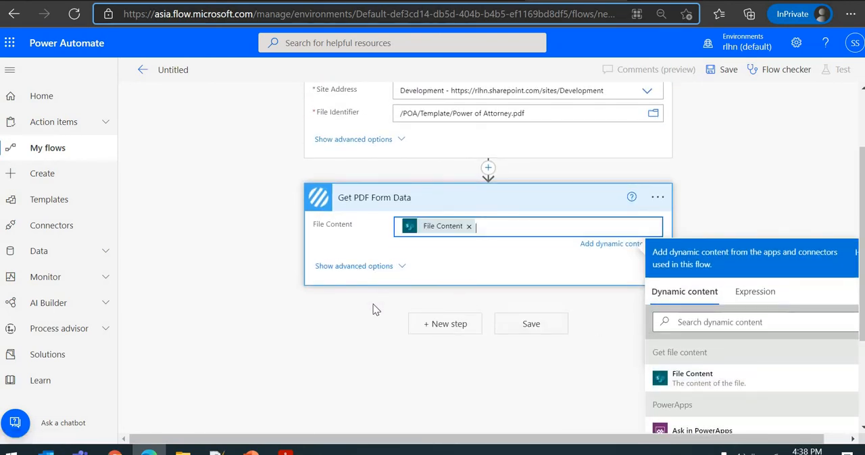
{"action": "left_click", "coordinate": [550, 327]}
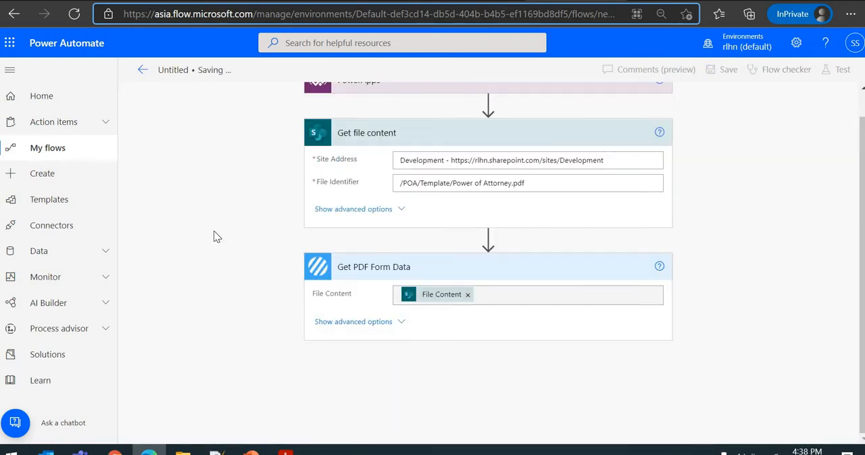
- Rename the flow as FillPDFForm
{"action": "left_click", "coordinate": [183, 69]}
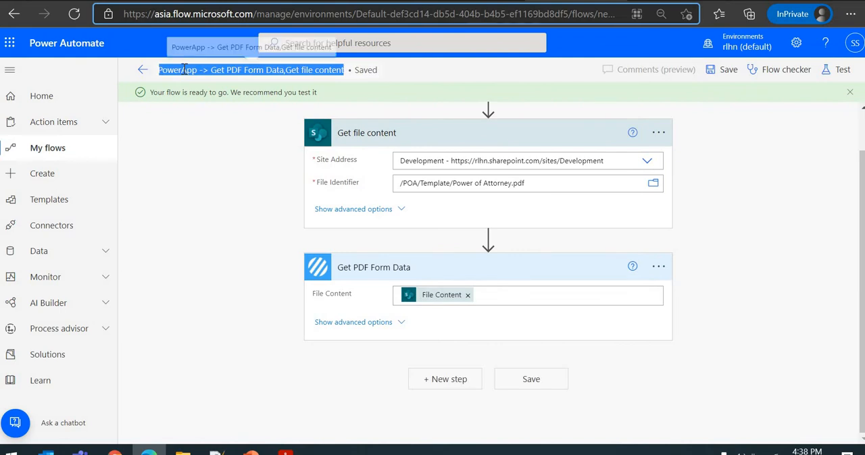
{"action": "type", "text": "FillP"}
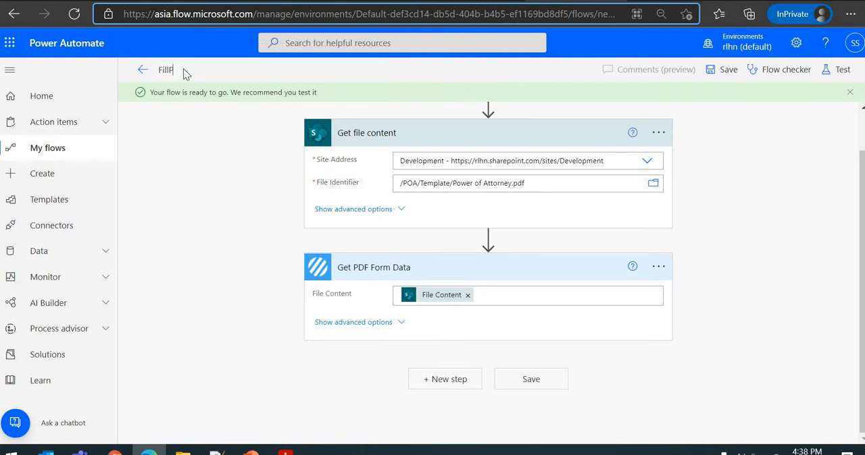
{"action": "type", "text": "DFFOrm"}
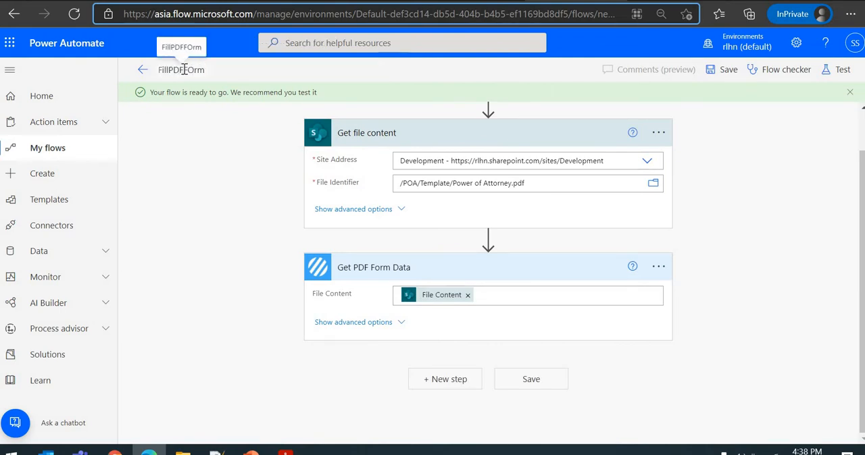
{"action": "key", "text": "BackSpace"}
{"action": "key", "text": "BackSpace"}
{"action": "key", "text": "BackSpace"}
{"action": "key", "text": "BackSpace"}
{"action": "key", "text": "BackSpace"}
{"action": "type", "text": "Form"}
- Rename the flow as GeneratePOAPDFFiles and save it
{"action": "double_click", "coordinate": [184, 70]}
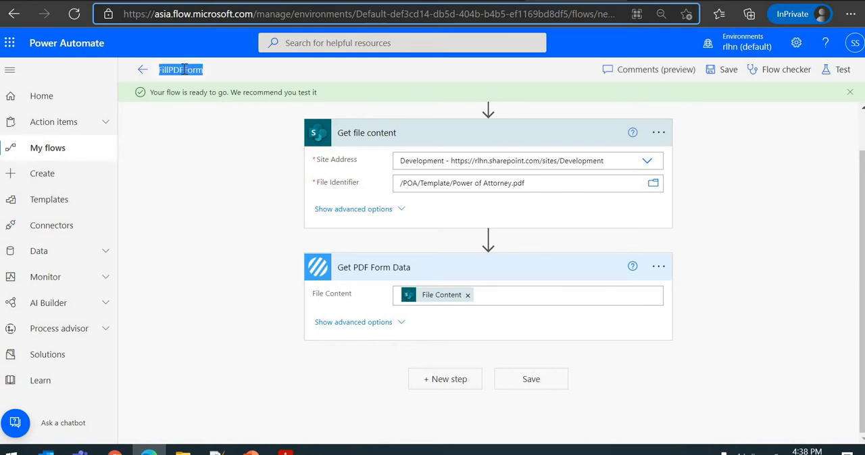
{"action": "type", "text": "GenerateP"}
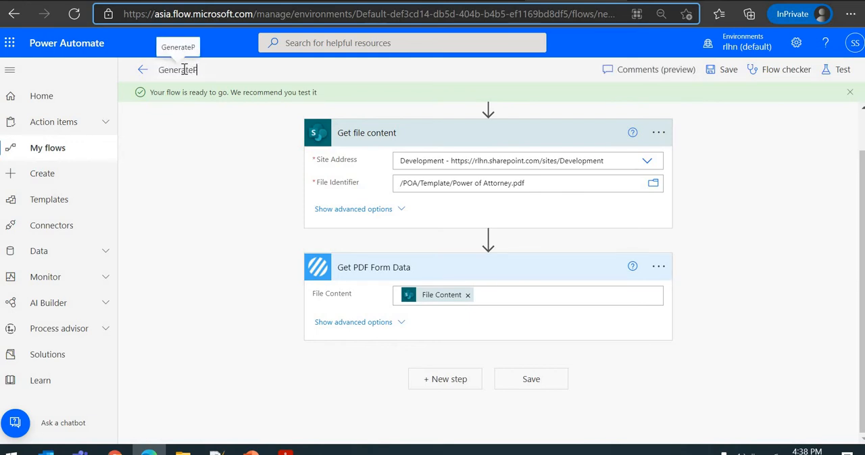
{"action": "type", "text": "OAPDF"}
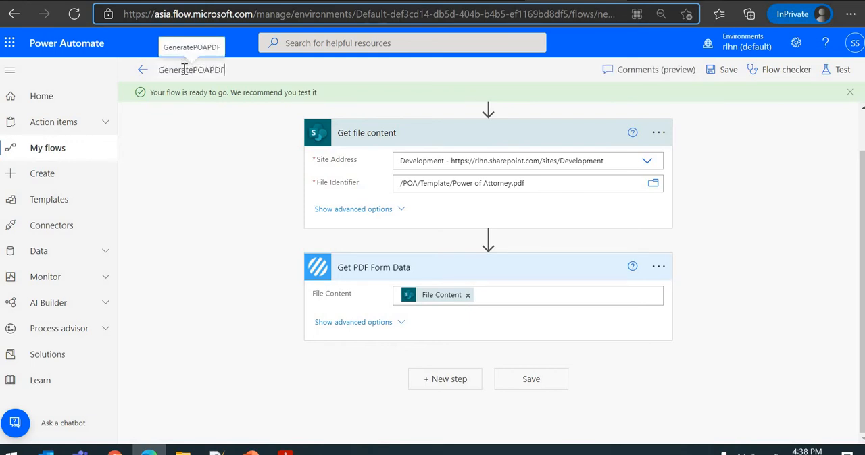
{"action": "type", "text": "Files"}
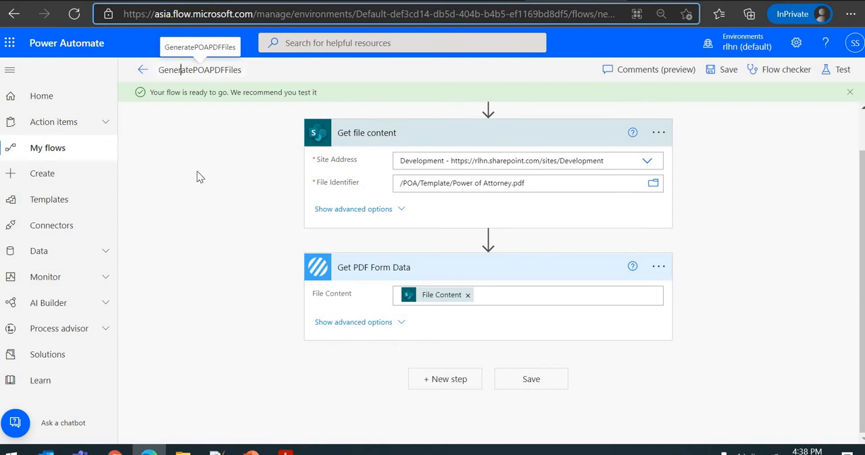
{"action": "left_click", "coordinate": [724, 70]}
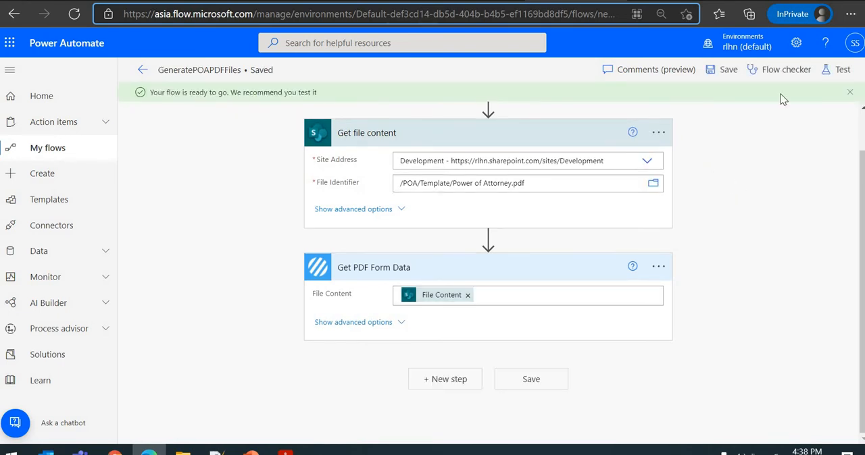
- Test the GeneratePOAPDFFiles flow manually, running it with the existing SharePoint and Encodian connections, and close the run dialog to reach the run results
{"action": "left_click", "coordinate": [843, 69]}
{"action": "left_click", "coordinate": [750, 113]}
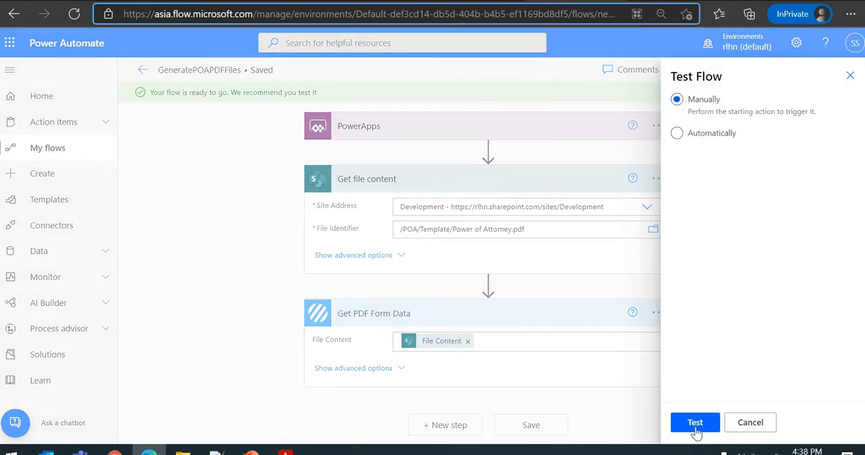
{"action": "left_click", "coordinate": [695, 426]}
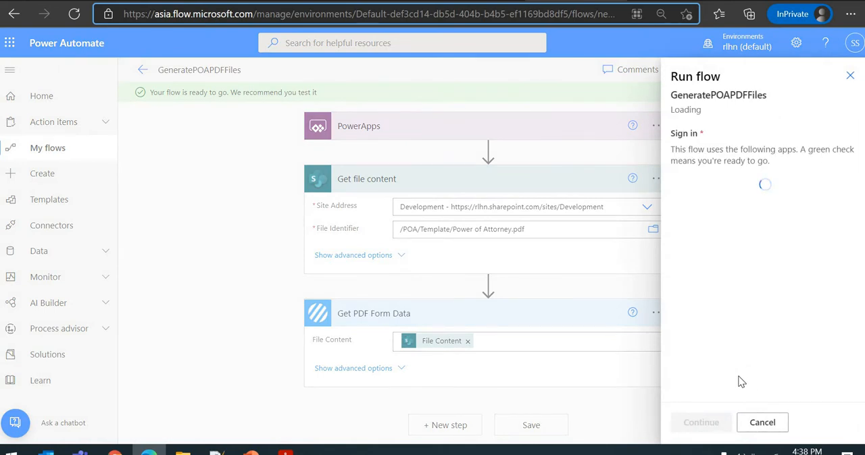
{"action": "left_click", "coordinate": [702, 420]}
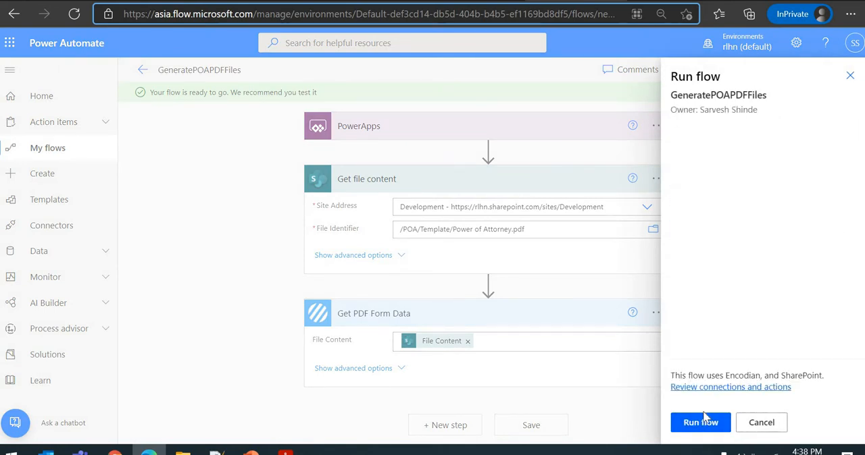
{"action": "left_click", "coordinate": [700, 423]}
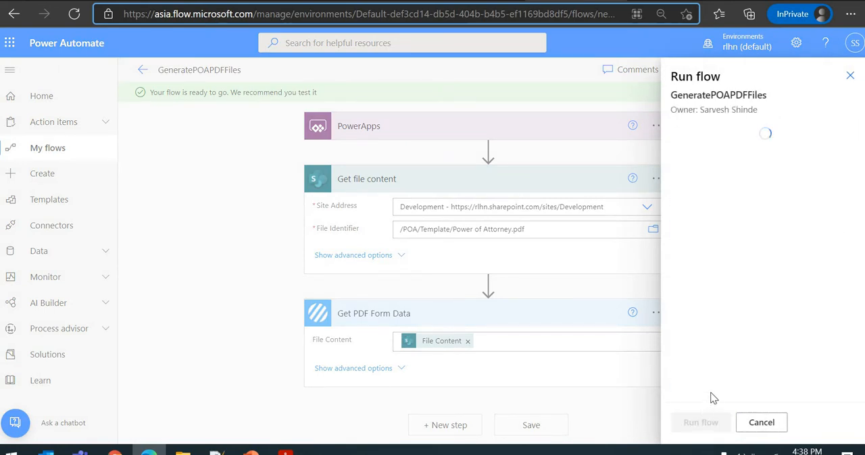
{"action": "left_click", "coordinate": [696, 422]}
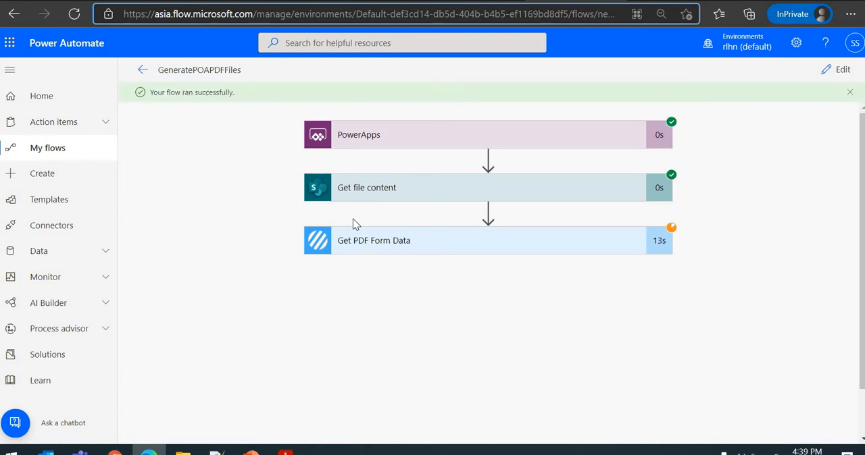
- Copy the Form Data output of the Get PDF Form Data run into the blank new 1 document in Notepad++ at a readable zoom
{"action": "left_click", "coordinate": [377, 249]}
{"action": "scroll", "coordinate": [267, 253], "scroll_direction": "down", "scroll_amount": 3}
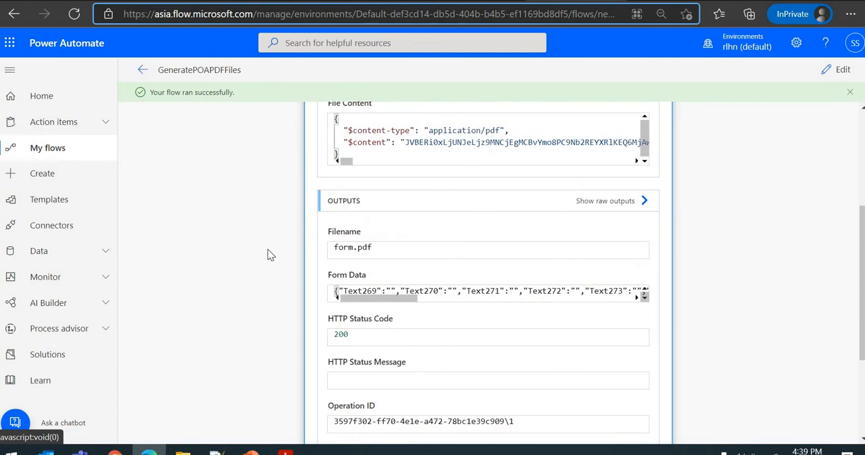
{"action": "scroll", "coordinate": [276, 266], "scroll_direction": "down", "scroll_amount": 2}
{"action": "scroll", "coordinate": [451, 283], "scroll_direction": "up", "scroll_amount": 2}
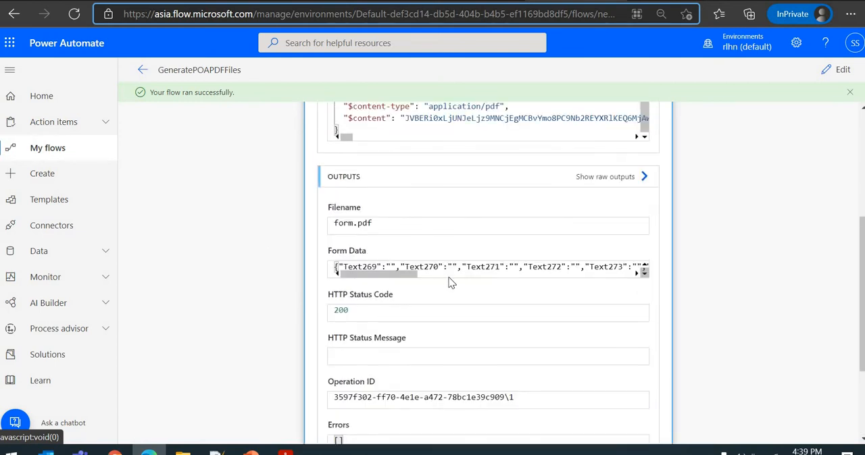
{"action": "left_click", "coordinate": [415, 274]}
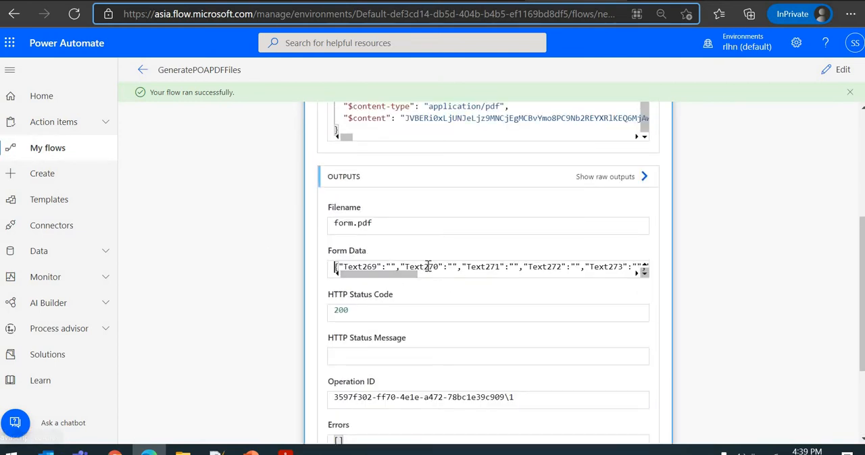
{"action": "key", "text": "ctrl+a"}
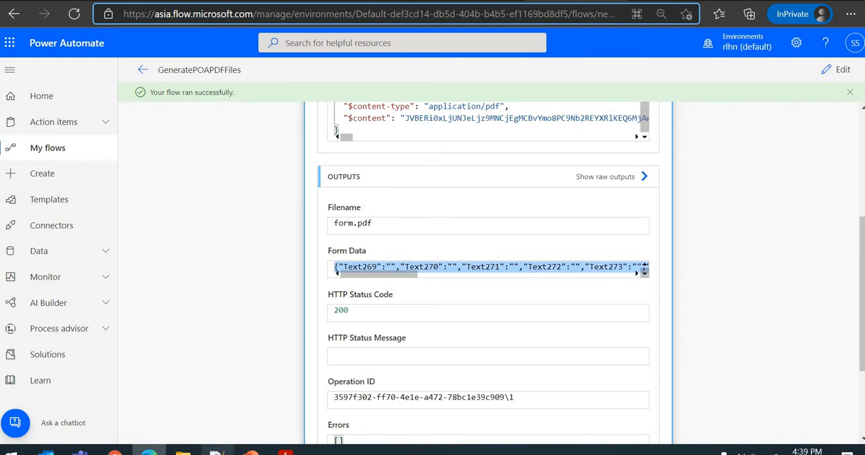
{"action": "left_click", "coordinate": [217, 450]}
{"action": "type", "text": "{\"Text269\":\"\",\"Text270\":\"\",\"Text271\":\"\",\"Text272\":\"\",\"Text273\":\"\",\"Text274\":\"\",\"Text275\":\"\",\"Text276\":\"\",\"Text277\":\"\",\"Text278\":\"\",\"Text279\":\"\",\"Text280\":\"\",\"Text281\":\"\",\"Text282\":\"\",\"Text283\":\"\",\"Text284\":\"\",\"Text285\":\"\",\"Text286\":\"\",\"Text287\":\"\"}"}
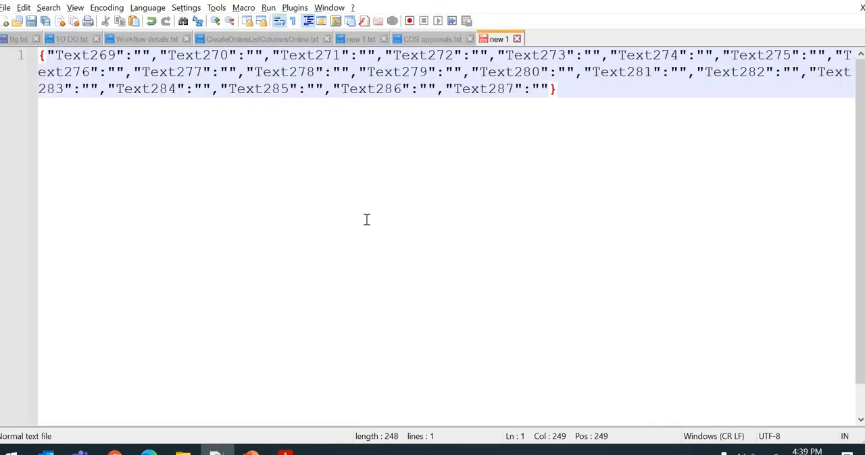
{"action": "scroll", "coordinate": [288, 162], "scroll_direction": "up", "scroll_amount": 4}
{"action": "scroll", "coordinate": [284, 171], "scroll_direction": "up", "scroll_amount": 1}
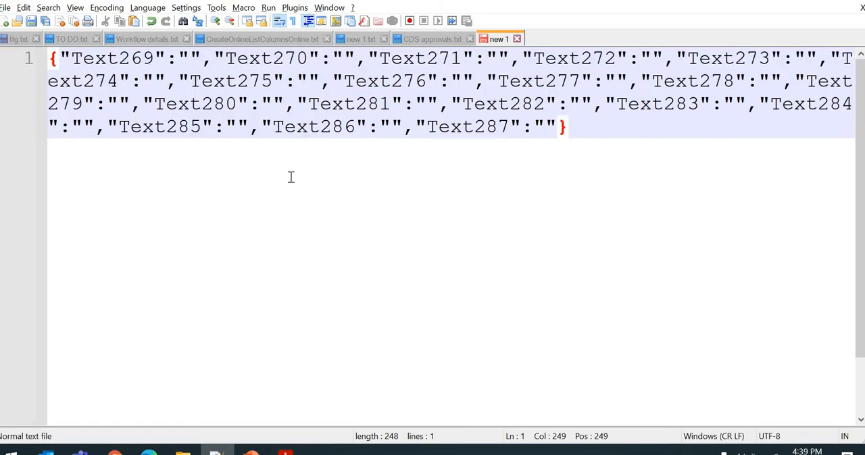
{"action": "scroll", "coordinate": [365, 200], "scroll_direction": "down", "scroll_amount": 1}
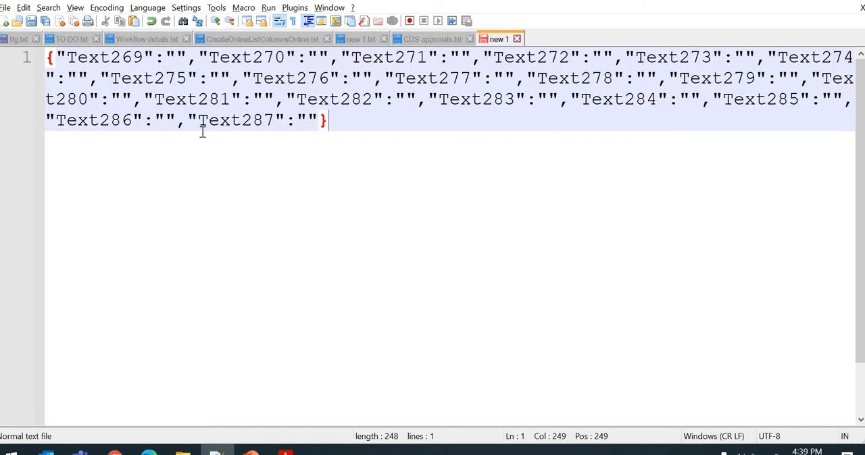
- Examine the form field names in the pasted JSON, from Text269 through to the closing brace
{"action": "left_click", "coordinate": [115, 65]}
{"action": "double_click", "coordinate": [115, 60]}
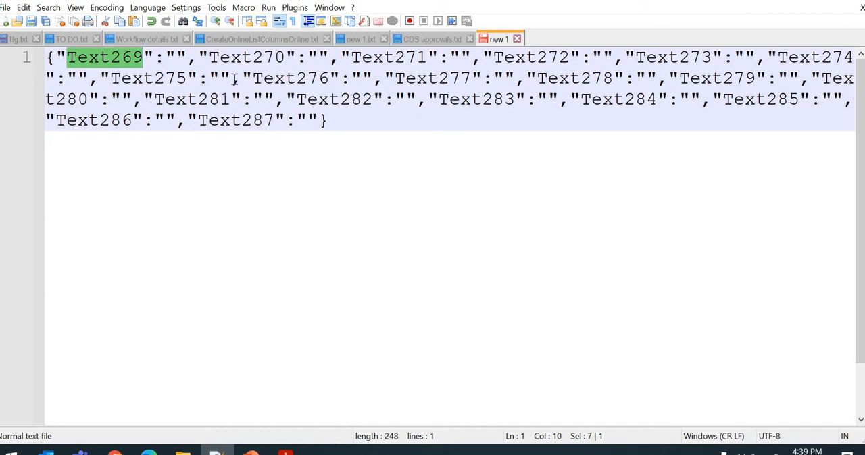
{"action": "left_click", "coordinate": [383, 59]}
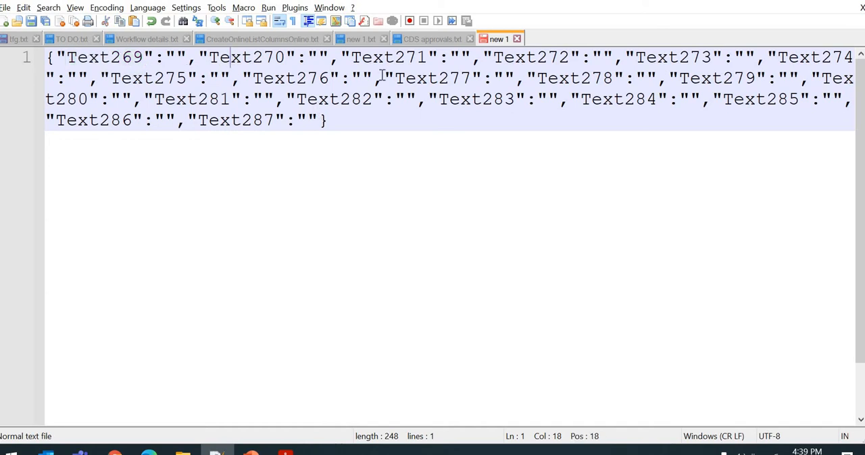
{"action": "left_click", "coordinate": [525, 60]}
{"action": "left_click", "coordinate": [655, 60]}
{"action": "left_click", "coordinate": [832, 59]}
{"action": "left_click", "coordinate": [351, 120]}
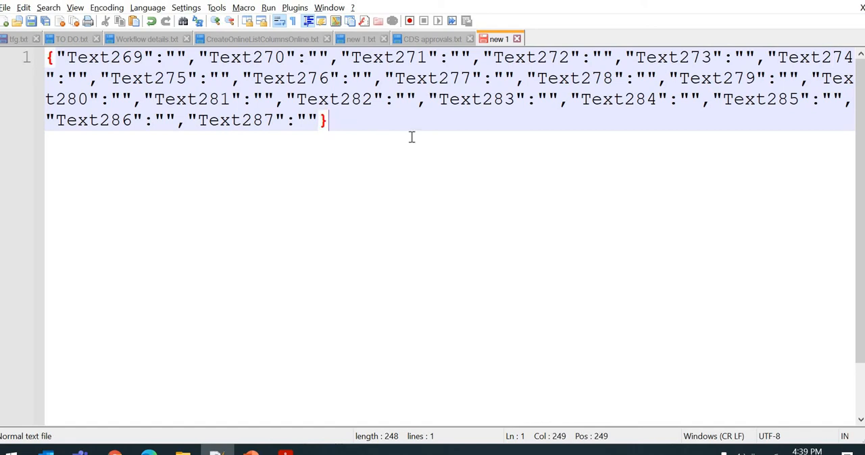
- Switch to the filled Power of Attorney PDF in Acrobat Reader and compare its first-page form fields with the JSON in Notepad++
{"action": "left_click", "coordinate": [286, 451]}
{"action": "scroll", "coordinate": [353, 280], "scroll_direction": "down", "scroll_amount": 3}
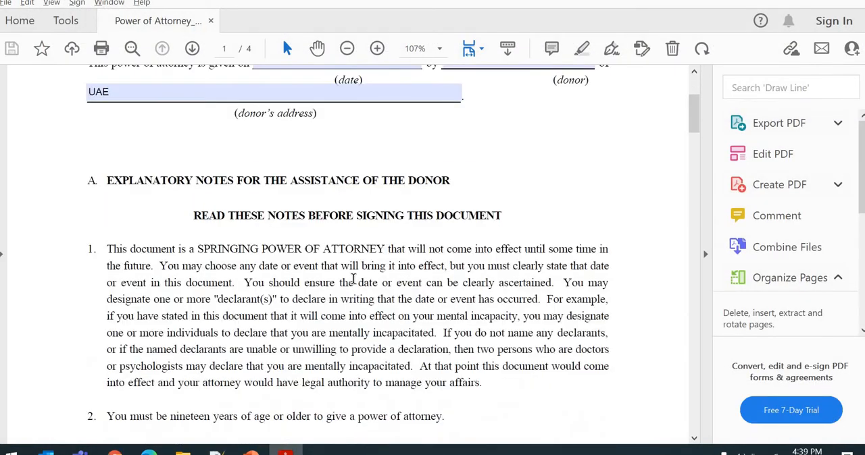
{"action": "scroll", "coordinate": [352, 280], "scroll_direction": "up", "scroll_amount": 2}
{"action": "mouse_move", "coordinate": [694, 106]}
{"action": "left_mouse_down"}
{"action": "mouse_move", "coordinate": [695, 378]}
{"action": "mouse_move", "coordinate": [696, 92]}
{"action": "left_mouse_up"}
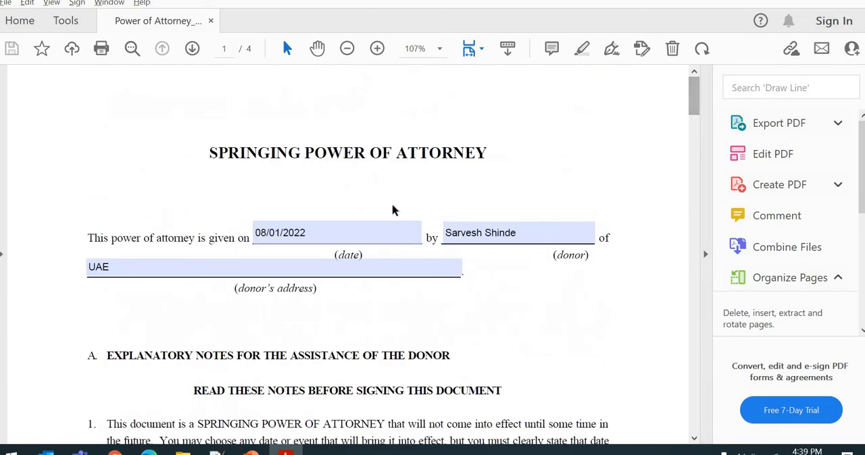
{"action": "left_click", "coordinate": [412, 225]}
{"action": "key", "text": "alt+Tab"}
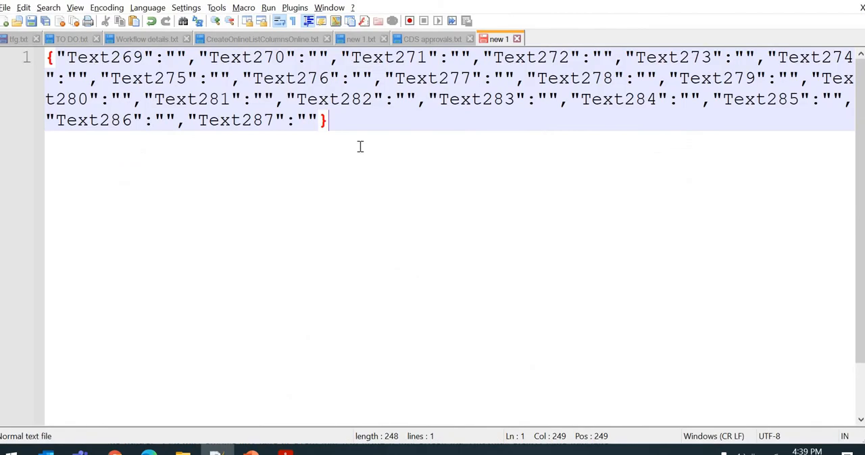
{"action": "scroll", "coordinate": [363, 146], "scroll_direction": "down", "scroll_amount": 1}
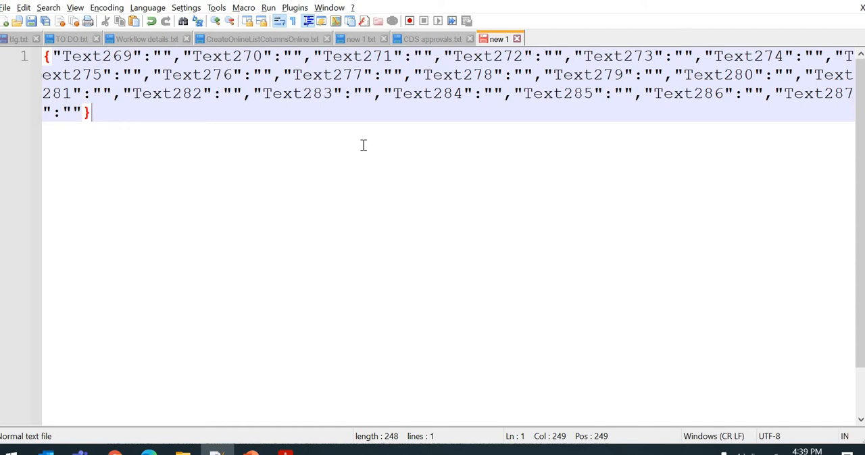
- Switch back to Power Automate, review the Get PDF Form Data run details, and reopen the flow for editing
{"action": "key", "text": "alt+Tab"}
{"action": "key", "text": "Tab"}
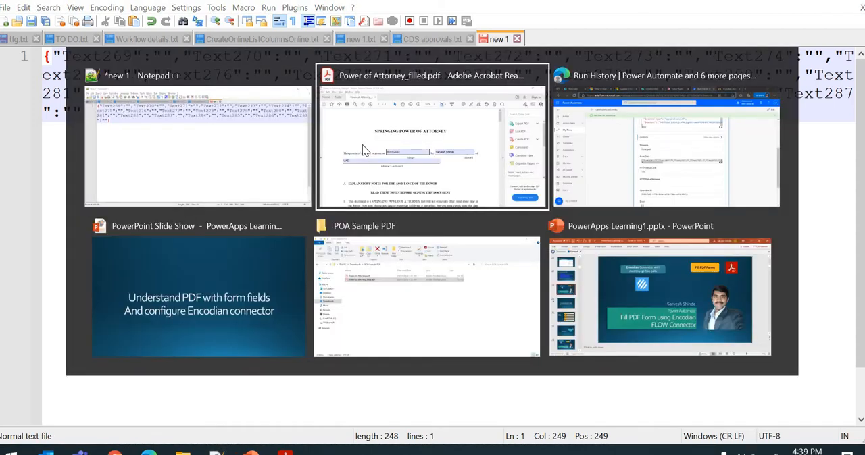
{"action": "scroll", "coordinate": [256, 261], "scroll_direction": "up", "scroll_amount": 3}
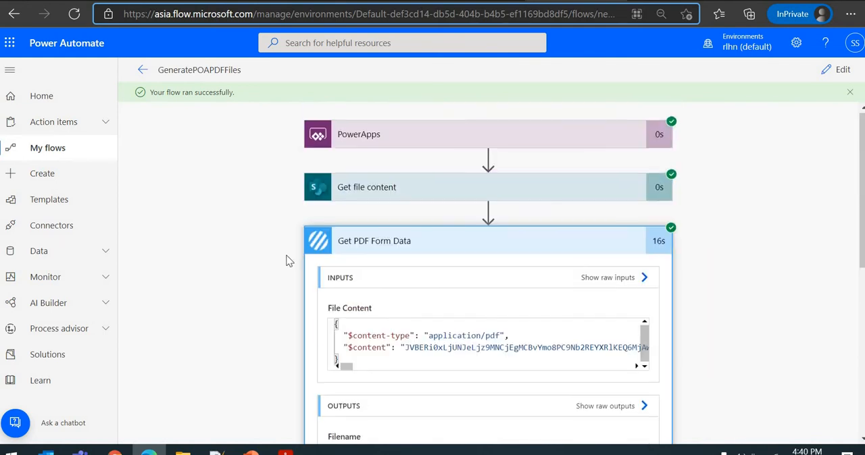
{"action": "scroll", "coordinate": [411, 304], "scroll_direction": "down", "scroll_amount": 4}
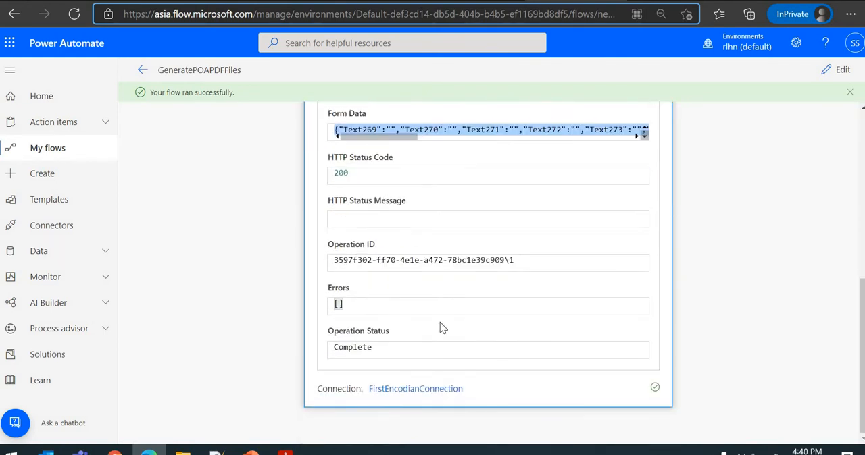
{"action": "scroll", "coordinate": [440, 324], "scroll_direction": "up", "scroll_amount": 5}
{"action": "left_click", "coordinate": [837, 70]}
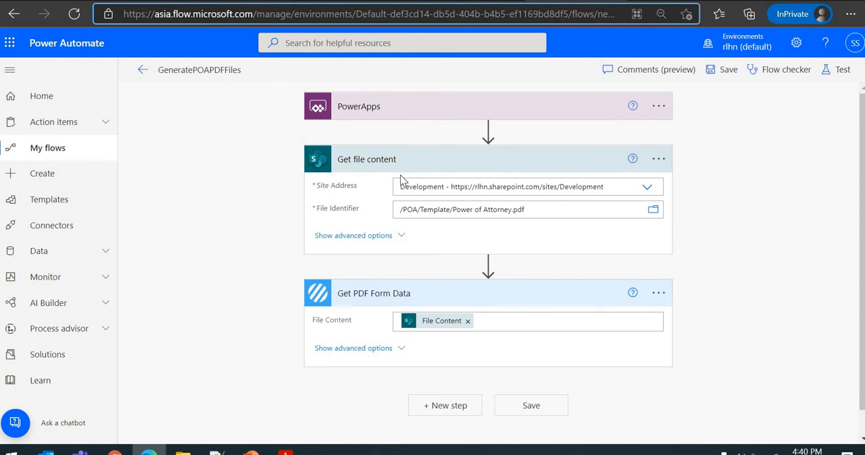
- Collapse the Get file content and Get PDF Form Data actions, and search for "fill pdf" in a new step below them
{"action": "left_click", "coordinate": [399, 168]}
{"action": "left_click", "coordinate": [460, 213]}
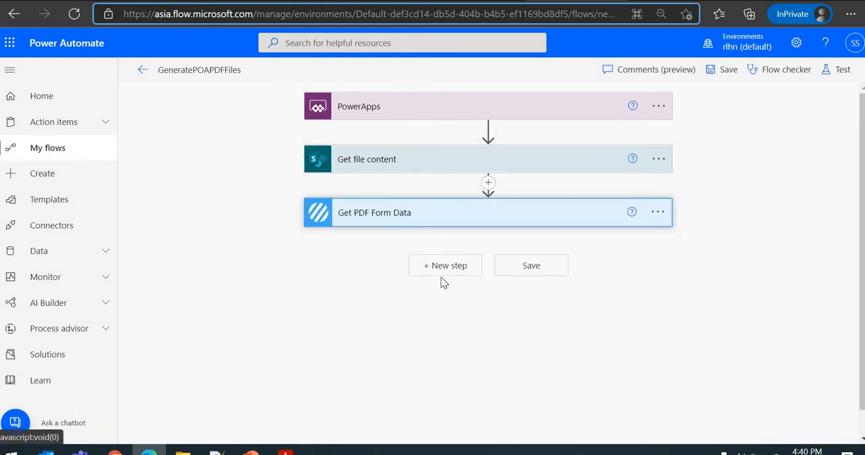
{"action": "left_click", "coordinate": [446, 268]}
{"action": "left_click", "coordinate": [412, 294]}
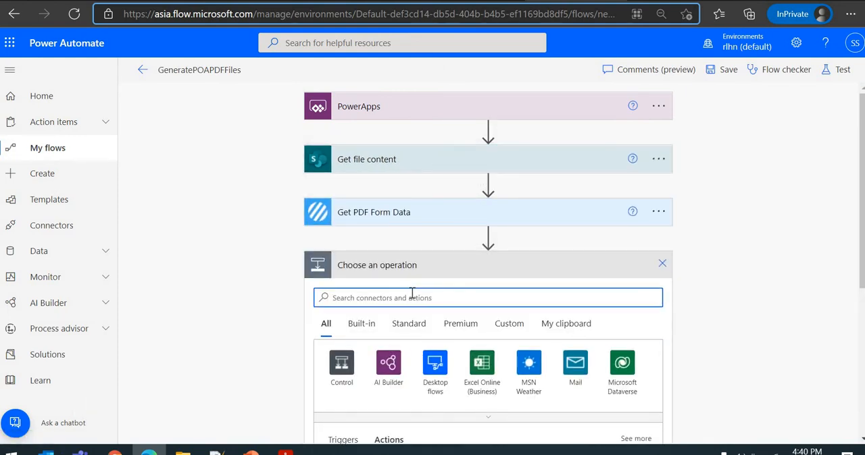
{"action": "type", "text": "fill pdf"}
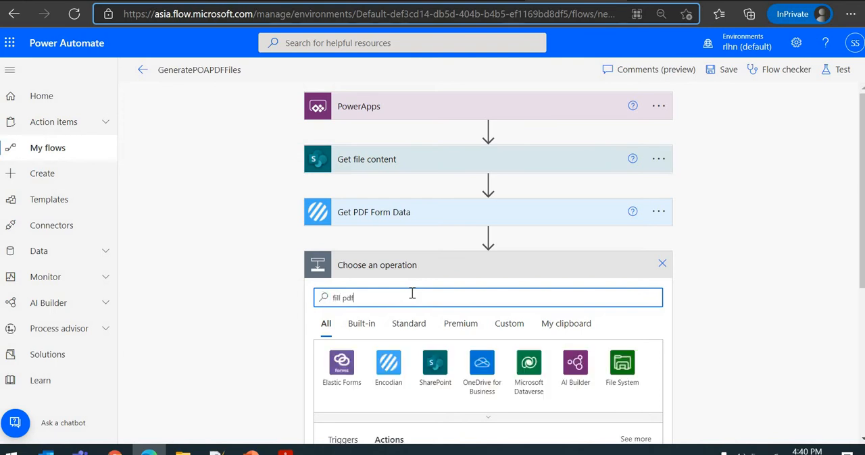
{"action": "scroll", "coordinate": [250, 307], "scroll_direction": "down", "scroll_amount": 2}
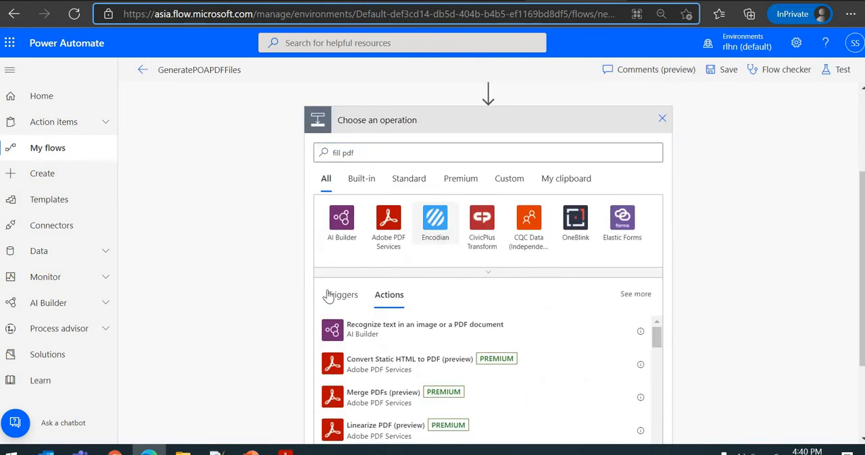
- Add the Encodian Fill a PDF Form action as the new last step of the flow
{"action": "left_click", "coordinate": [436, 227]}
{"action": "scroll", "coordinate": [433, 347], "scroll_direction": "down", "scroll_amount": 8}
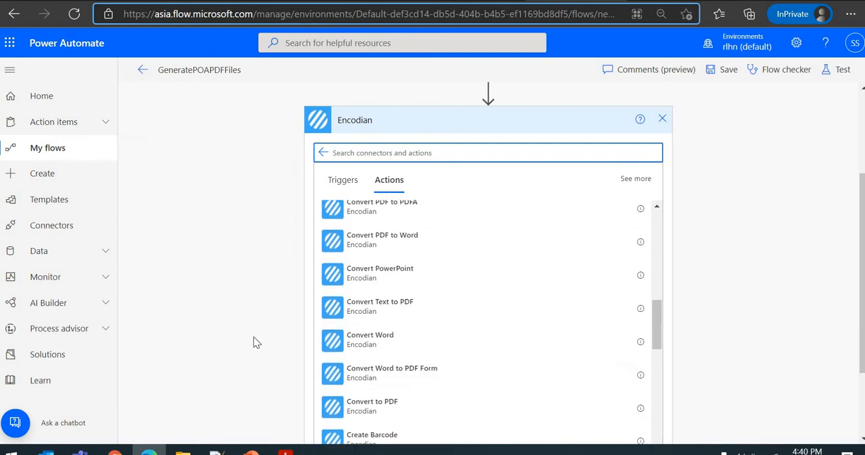
{"action": "scroll", "coordinate": [255, 343], "scroll_direction": "down", "scroll_amount": 2}
{"action": "scroll", "coordinate": [426, 324], "scroll_direction": "down", "scroll_amount": 3}
{"action": "scroll", "coordinate": [425, 304], "scroll_direction": "down", "scroll_amount": 4}
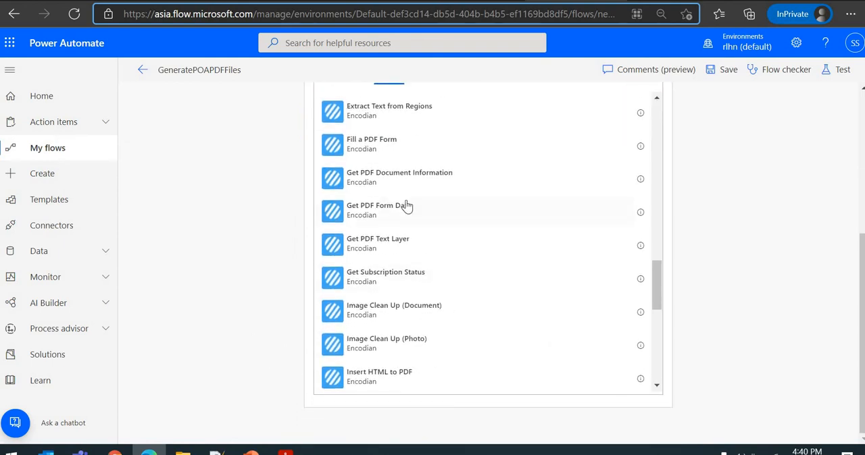
{"action": "scroll", "coordinate": [406, 206], "scroll_direction": "up", "scroll_amount": 1}
{"action": "left_click", "coordinate": [481, 220]}
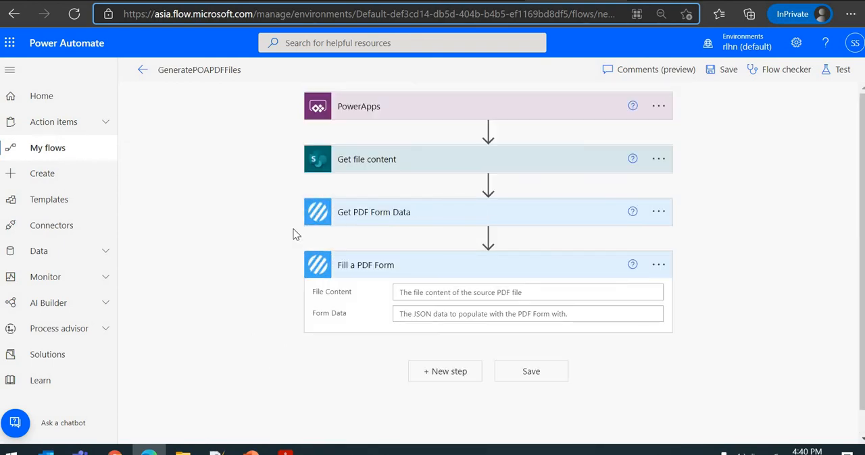
- Set the File Content of Fill a PDF Form to the File Content output of Get file content
{"action": "scroll", "coordinate": [426, 277], "scroll_direction": "down", "scroll_amount": 1}
{"action": "left_click", "coordinate": [433, 268]}
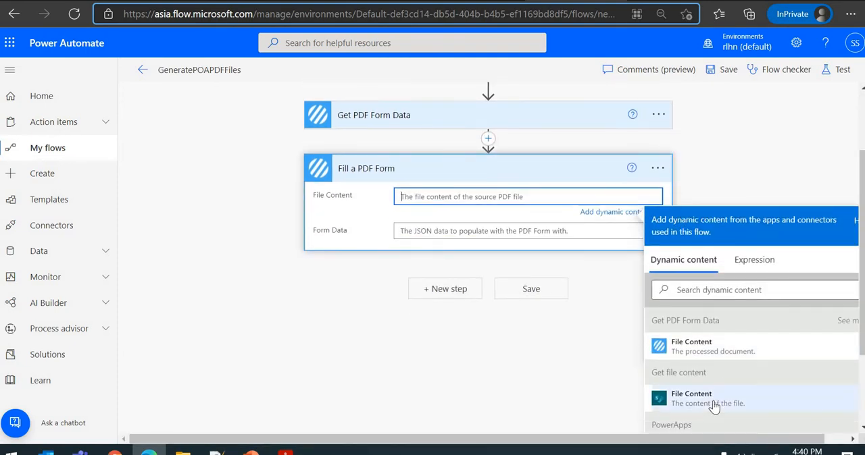
{"action": "left_click", "coordinate": [695, 398]}
{"action": "scroll", "coordinate": [423, 230], "scroll_direction": "up", "scroll_amount": 2}
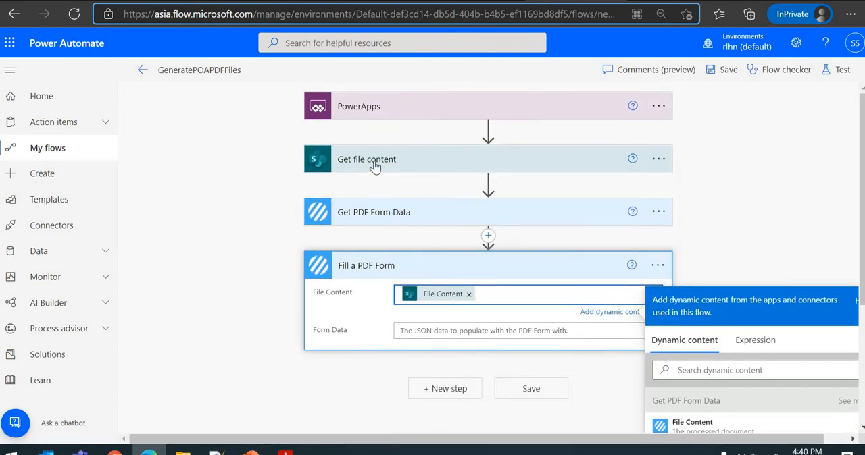
- Copy the whole form field JSON from Notepad++ into the Form Data of Fill a PDF Form in Power Automate
{"action": "left_click", "coordinate": [448, 331]}
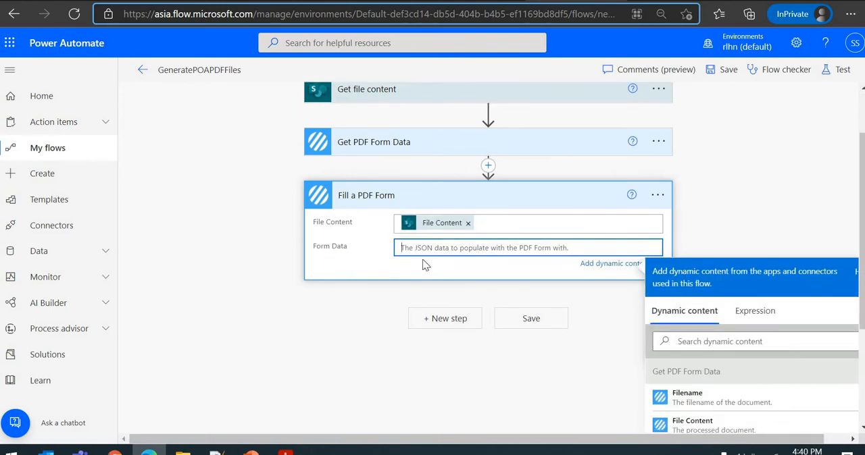
{"action": "key", "text": "alt+Tab"}
{"action": "key", "text": "ctrl+a"}
{"action": "key", "text": "ctrl+c"}
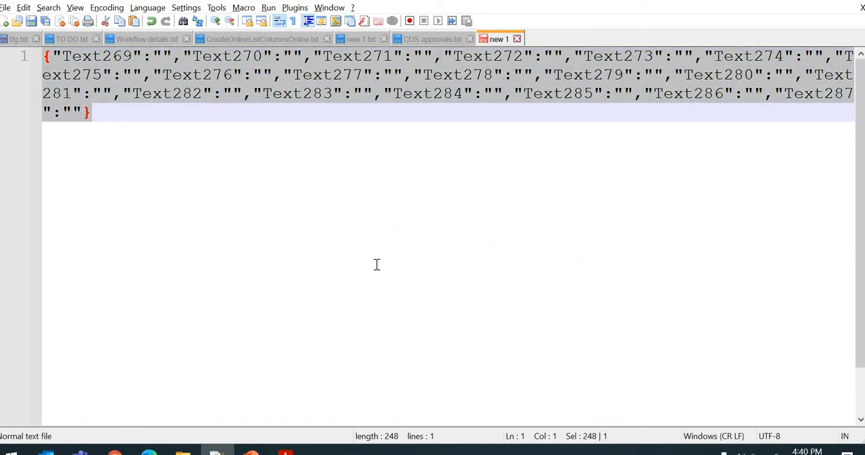
{"action": "key", "text": "alt+Tab"}
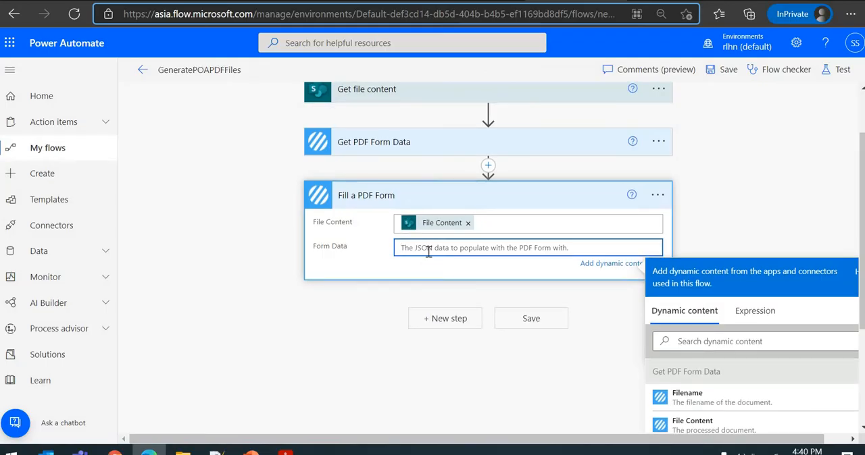
{"action": "key", "text": "ctrl+v"}
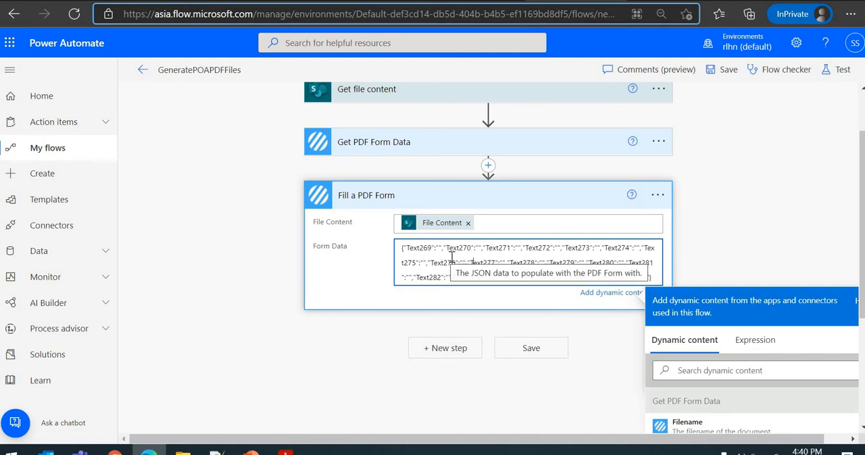
{"action": "scroll", "coordinate": [451, 257], "scroll_direction": "up", "scroll_amount": 1}
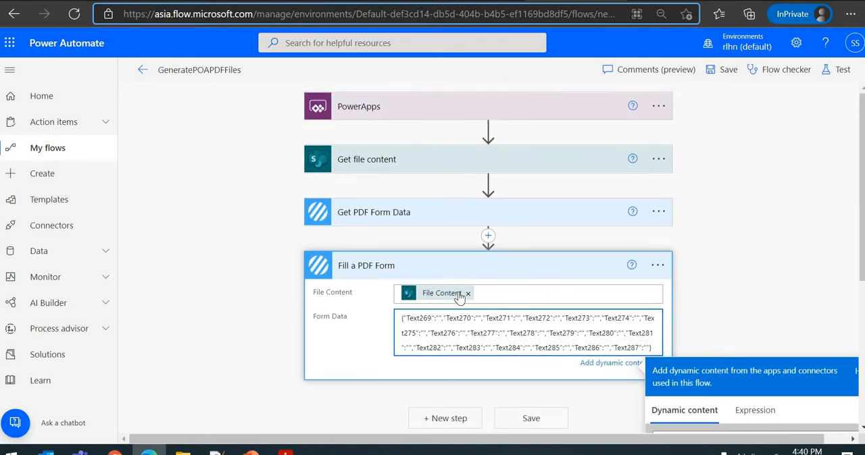
{"action": "scroll", "coordinate": [449, 318], "scroll_direction": "down", "scroll_amount": 1}
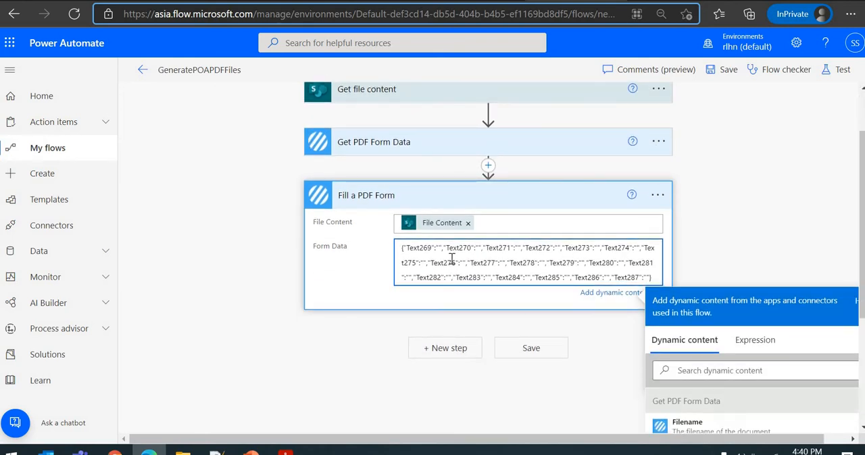
- Fill the empty JSON values in Form Data from Text269 to Text287 in order with One through Twelve and 13 through 19
{"action": "left_click", "coordinate": [438, 247]}
{"action": "scroll", "coordinate": [381, 225], "scroll_direction": "up", "scroll_amount": 1}
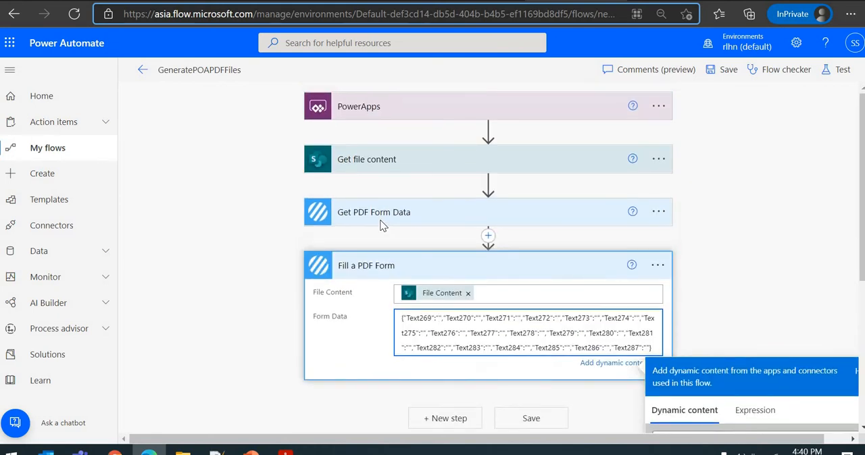
{"action": "scroll", "coordinate": [455, 178], "scroll_direction": "down", "scroll_amount": 3}
{"action": "scroll", "coordinate": [436, 277], "scroll_direction": "up", "scroll_amount": 2}
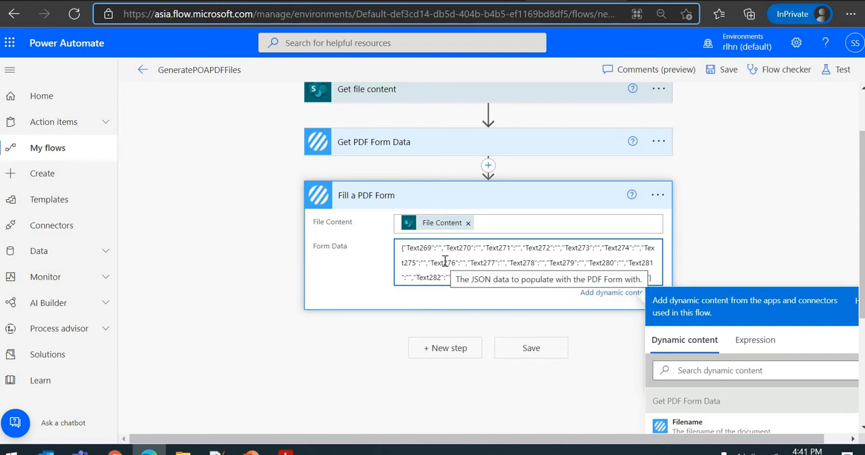
{"action": "type", "text": "One"}
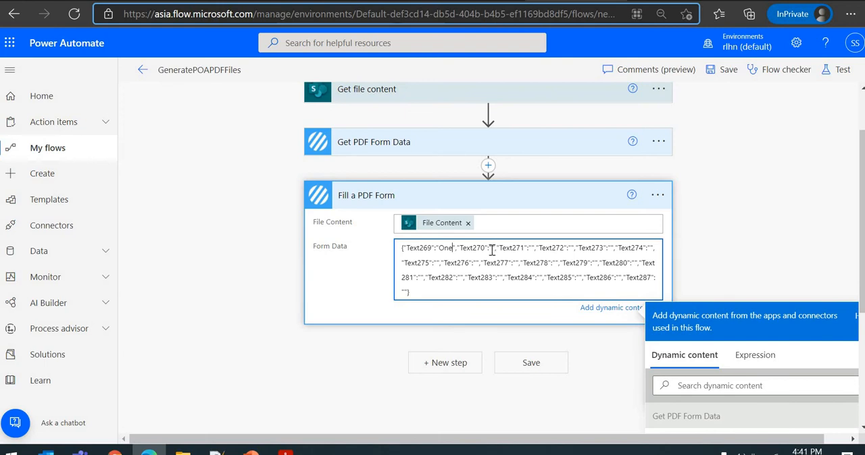
{"action": "left_click", "coordinate": [491, 249]}
{"action": "type", "text": "Two"}
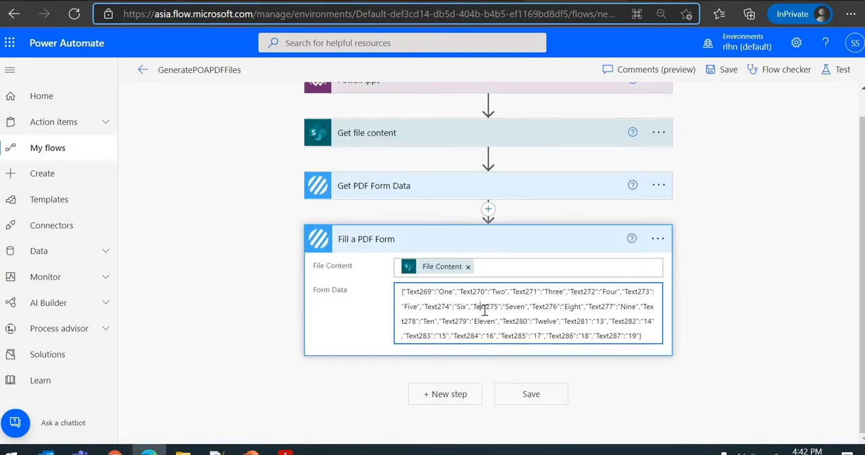
{"action": "left_click", "coordinate": [483, 310]}
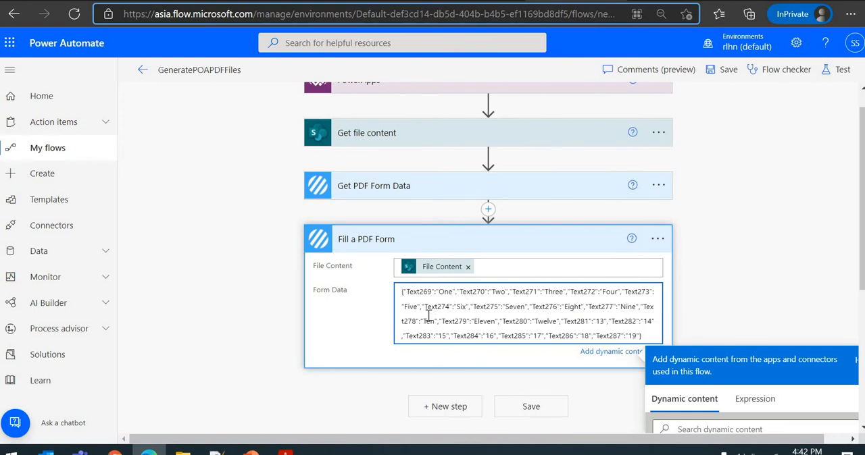
{"action": "left_click", "coordinate": [346, 311]}
{"action": "left_click", "coordinate": [368, 248]}
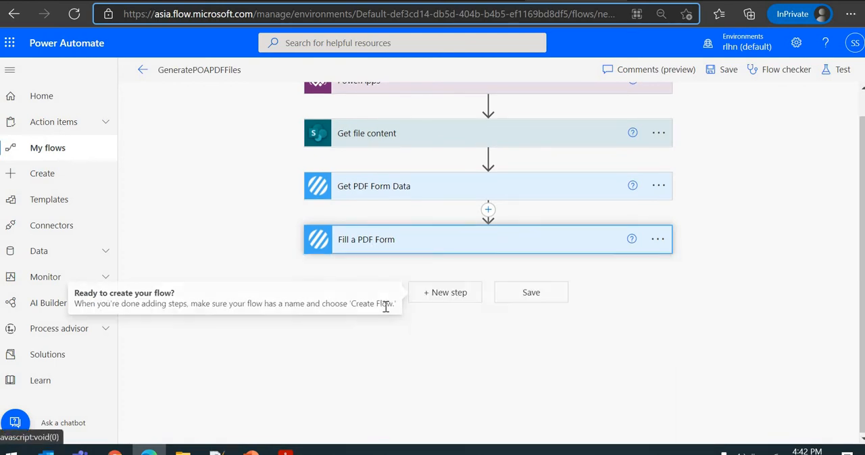
{"action": "left_click", "coordinate": [422, 248]}
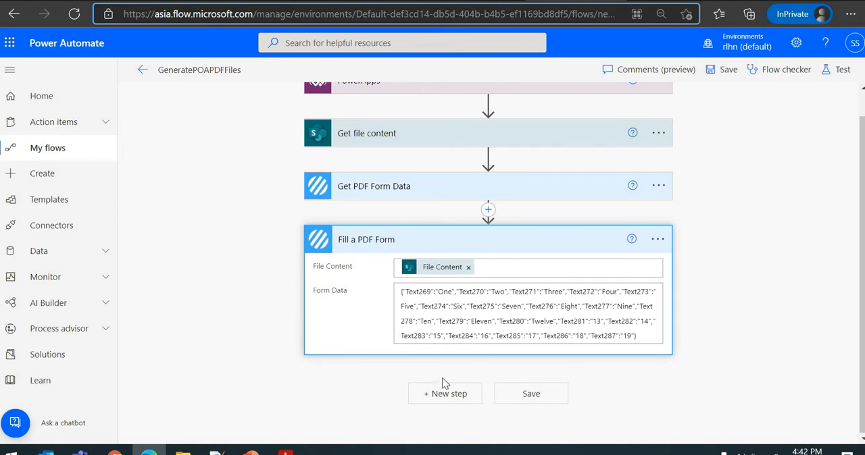
- Search for "create file" in a new step after Fill a PDF Form and add the SharePoint Create file action
{"action": "left_click", "coordinate": [446, 394]}
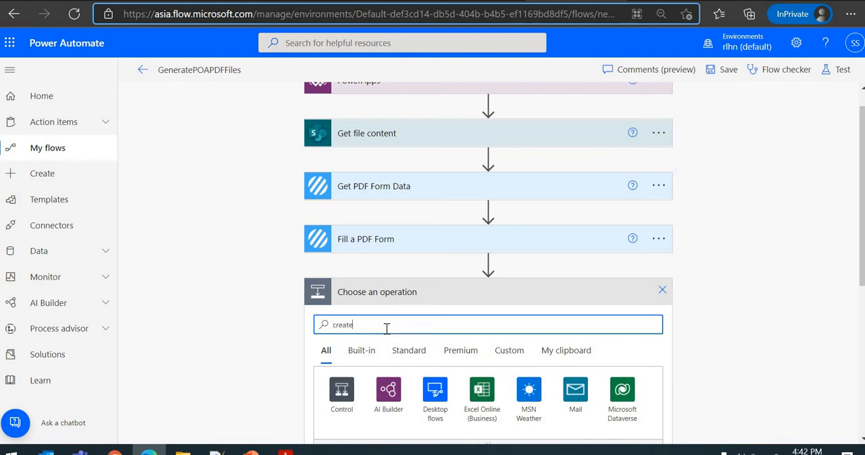
{"action": "type", "text": "ile"}
{"action": "scroll", "coordinate": [229, 314], "scroll_direction": "down", "scroll_amount": 3}
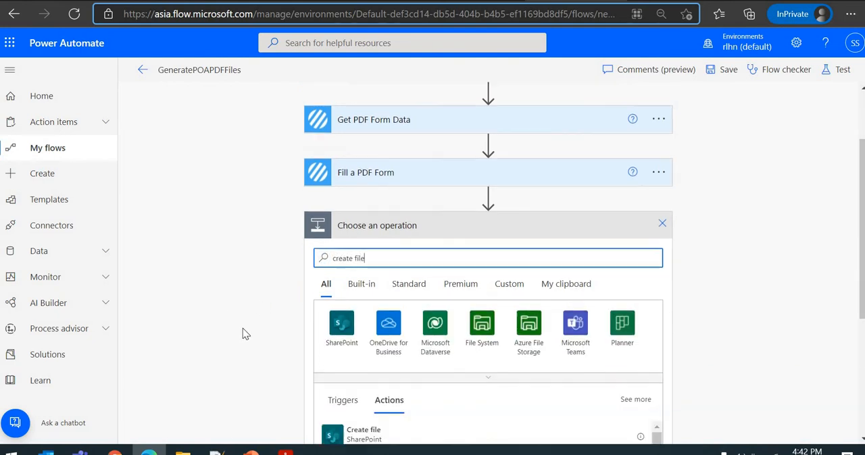
{"action": "left_click", "coordinate": [405, 356]}
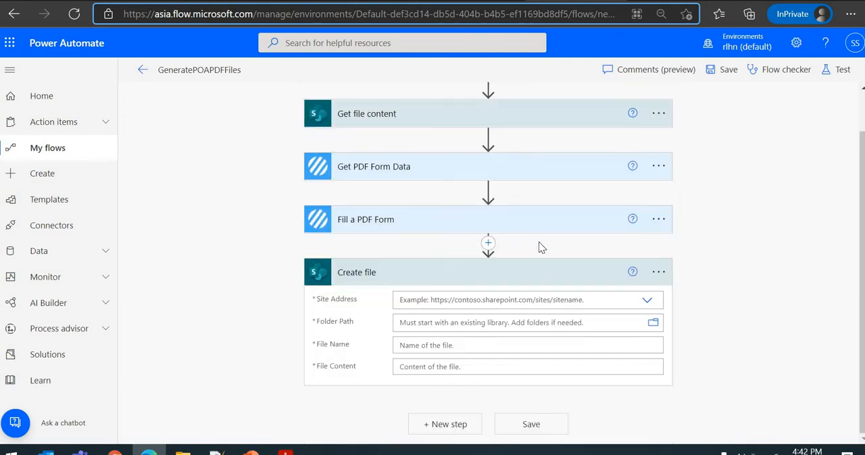
- Set the Create file action's site address to the Development site and its folder path to /POA
{"action": "left_click", "coordinate": [604, 301]}
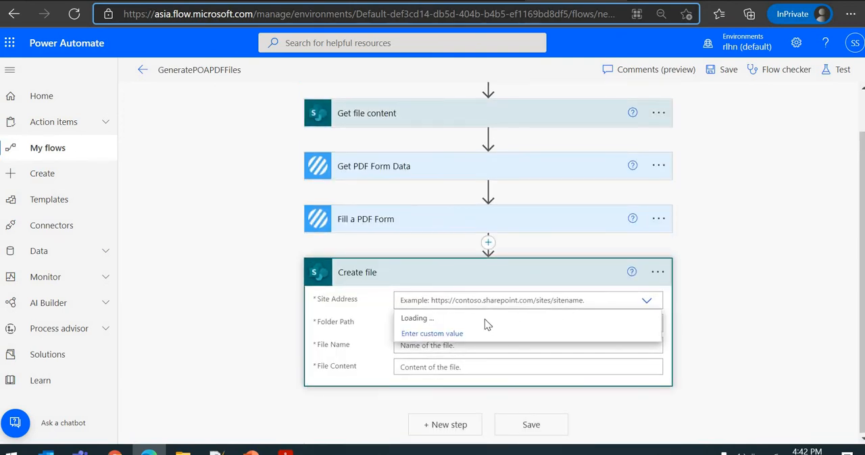
{"action": "left_click", "coordinate": [479, 322]}
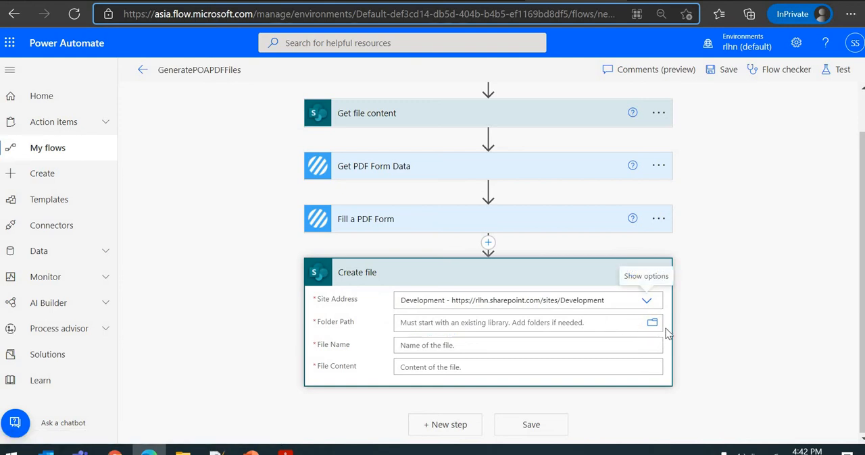
{"action": "left_click", "coordinate": [652, 325]}
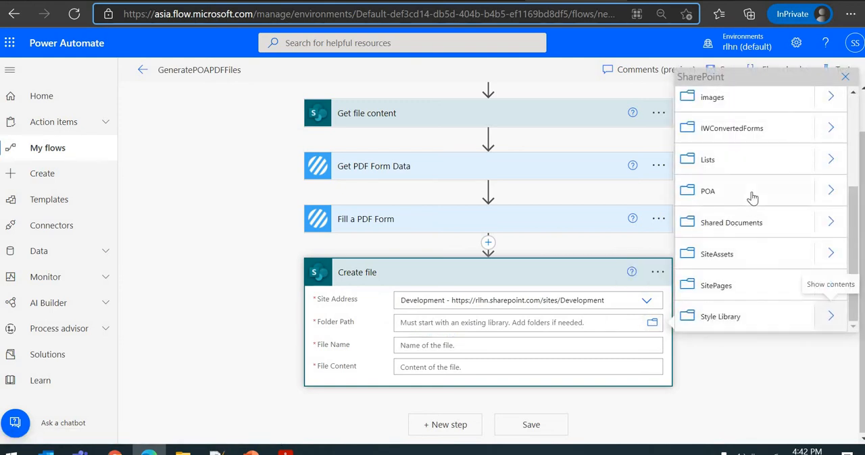
{"action": "left_click", "coordinate": [831, 191]}
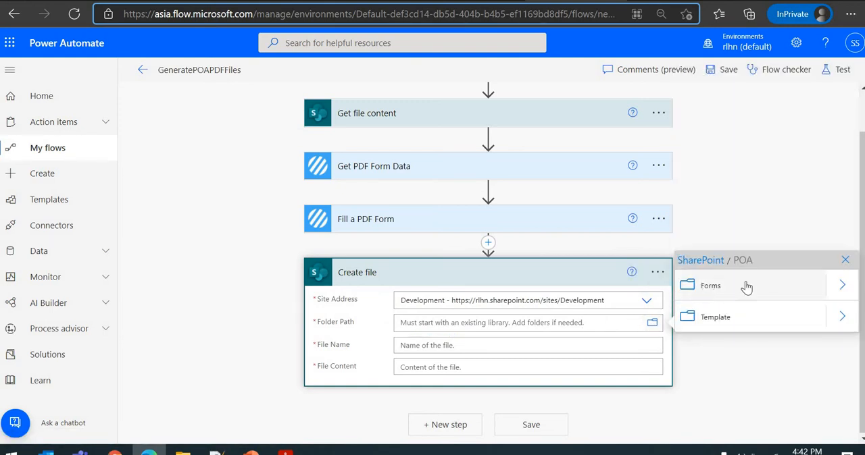
{"action": "left_click", "coordinate": [715, 262]}
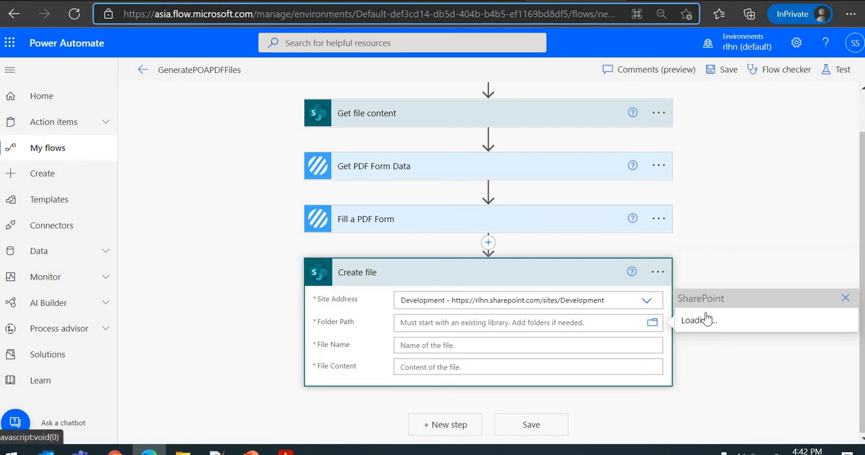
{"action": "scroll", "coordinate": [720, 263], "scroll_direction": "down", "scroll_amount": 3}
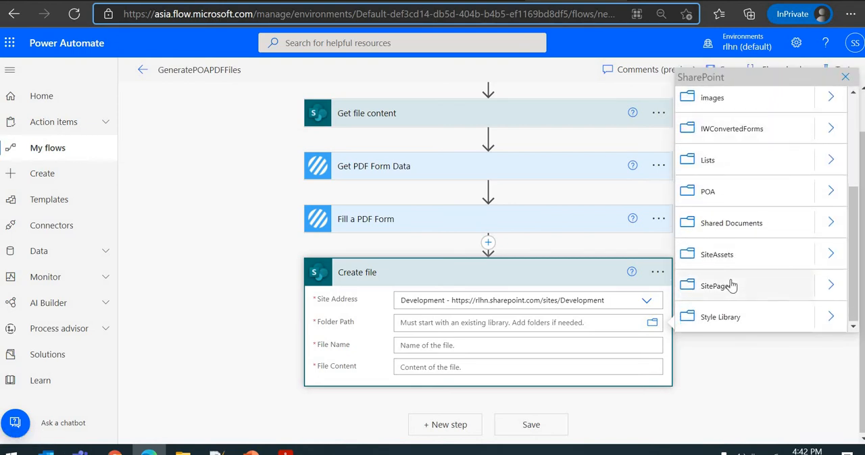
{"action": "left_click", "coordinate": [706, 192]}
- Name the file in the Create file action TestFile.pdf
{"action": "left_click", "coordinate": [403, 351]}
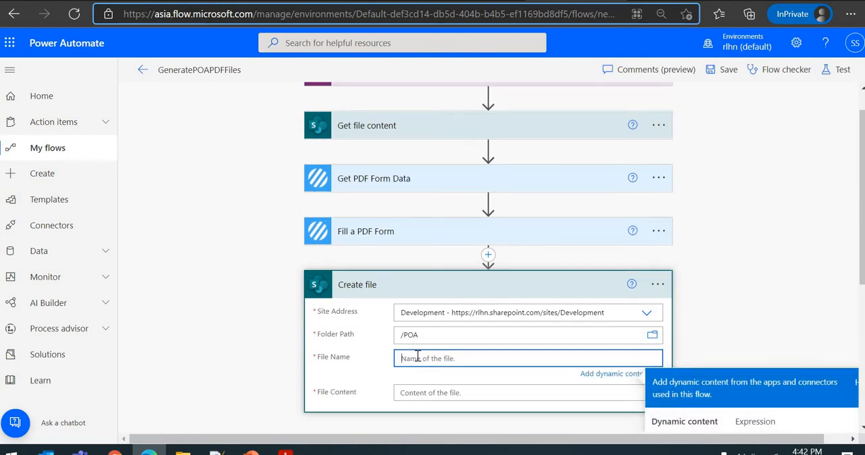
{"action": "type", "text": "TestFile.pdf"}
{"action": "left_click", "coordinate": [377, 374]}
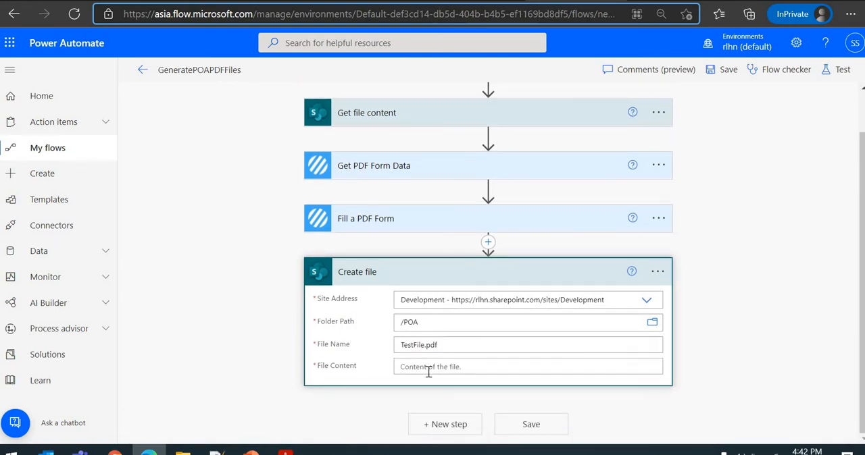
- Set the Create file action's file content to the File Content output of Fill a PDF Form and collapse the action
{"action": "left_click", "coordinate": [428, 370]}
{"action": "scroll", "coordinate": [394, 229], "scroll_direction": "down", "scroll_amount": 1}
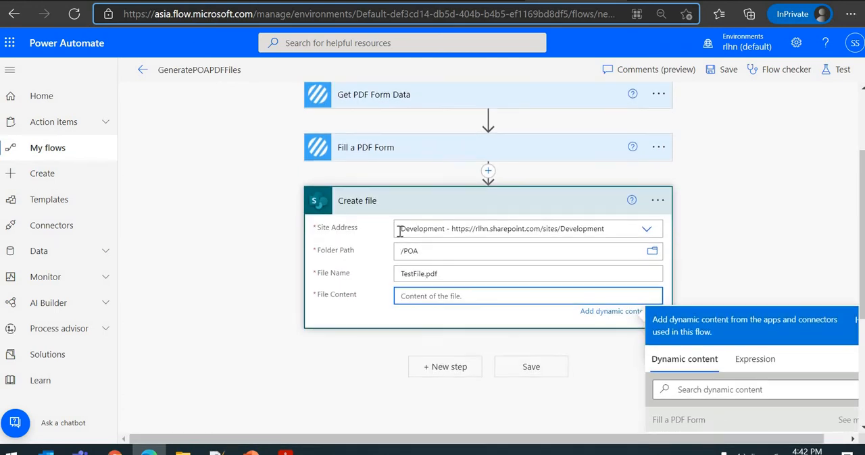
{"action": "scroll", "coordinate": [655, 306], "scroll_direction": "down", "scroll_amount": 1}
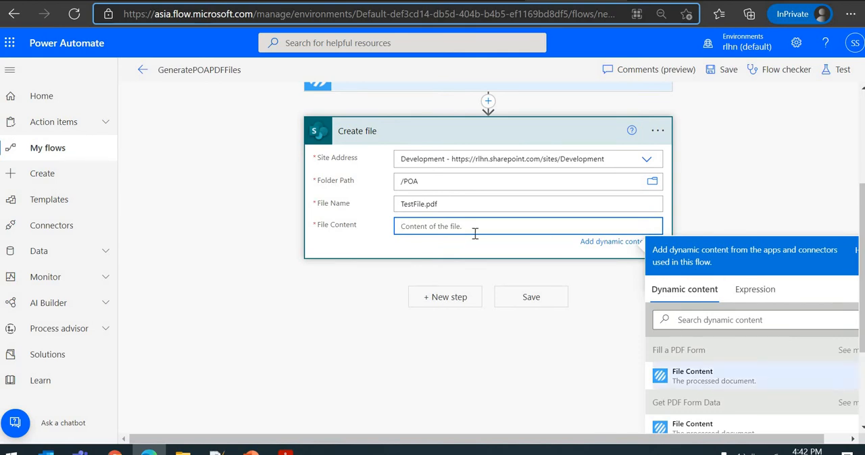
{"action": "scroll", "coordinate": [511, 230], "scroll_direction": "up", "scroll_amount": 1}
{"action": "scroll", "coordinate": [633, 290], "scroll_direction": "down", "scroll_amount": 1}
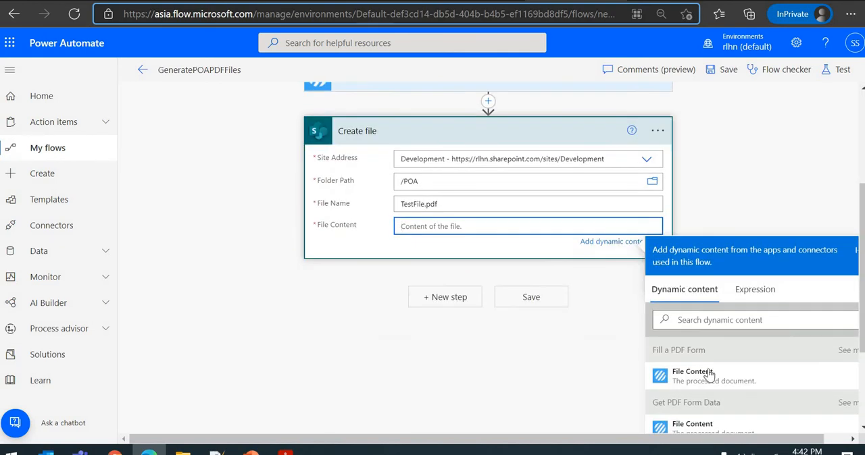
{"action": "left_click", "coordinate": [691, 405]}
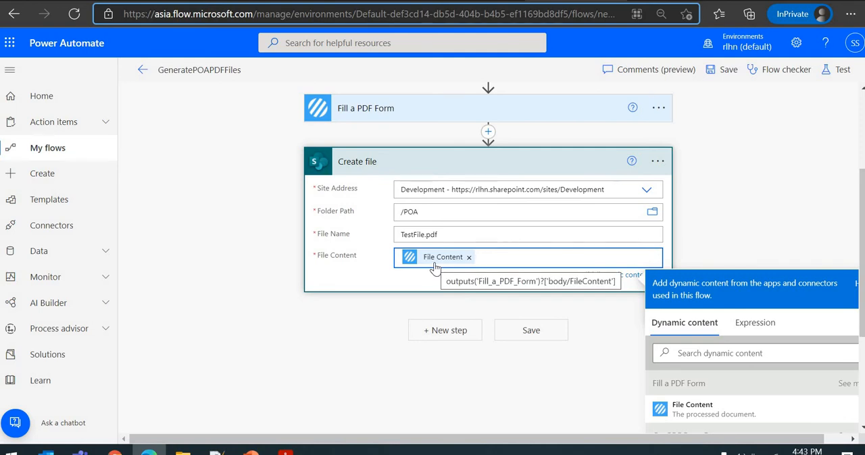
{"action": "scroll", "coordinate": [469, 285], "scroll_direction": "up", "scroll_amount": 2}
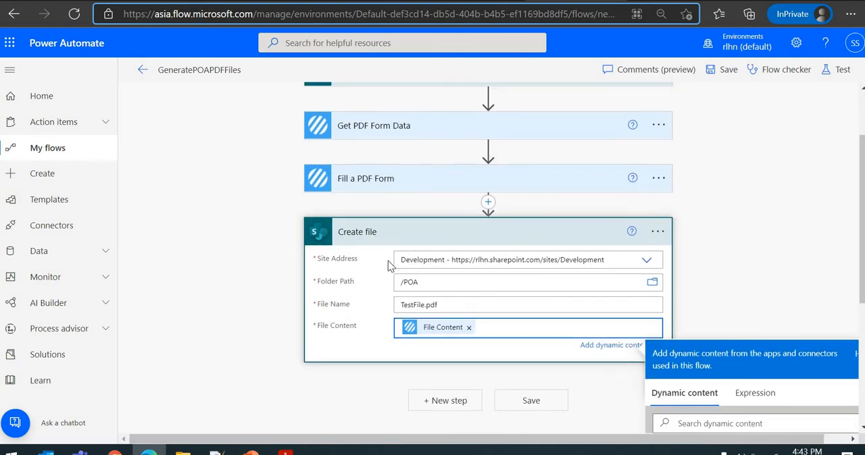
{"action": "scroll", "coordinate": [395, 277], "scroll_direction": "up", "scroll_amount": 3}
{"action": "left_click", "coordinate": [396, 299]}
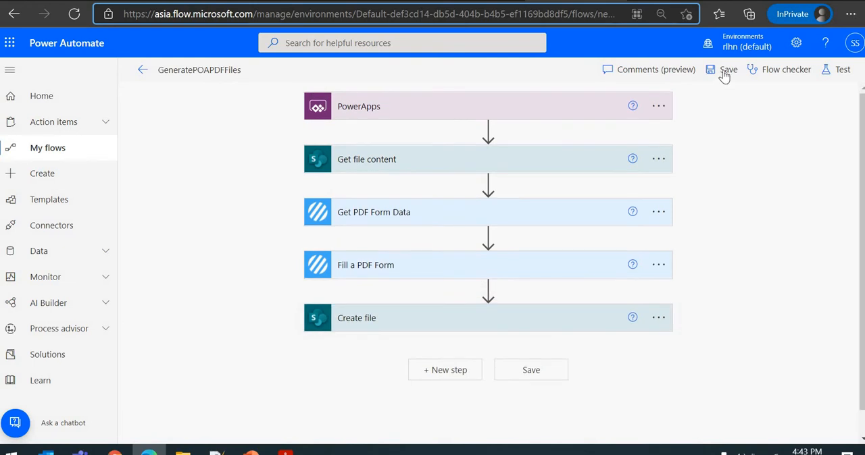
- Save the GeneratePOAPDFFiles flow and run it as a manual test
{"action": "left_click", "coordinate": [723, 73]}
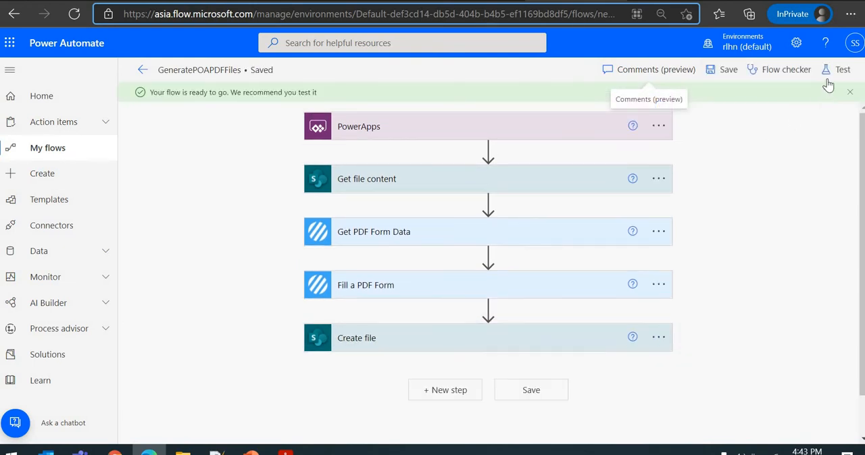
{"action": "left_click", "coordinate": [835, 73]}
{"action": "left_click", "coordinate": [702, 420]}
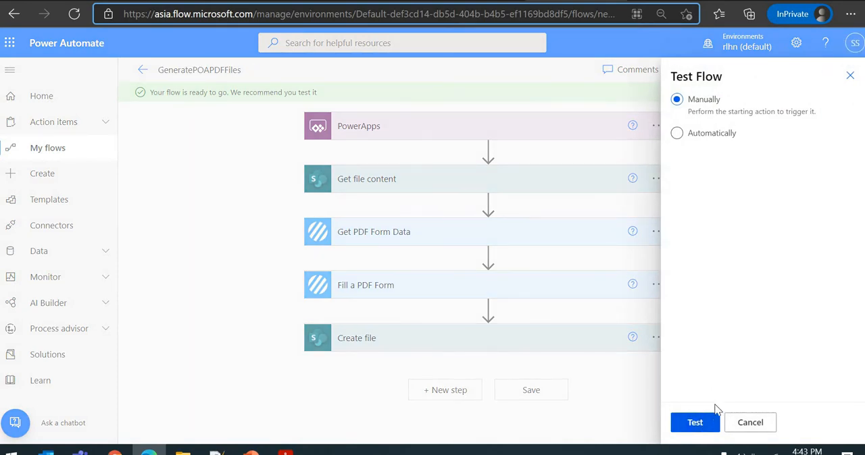
{"action": "left_click", "coordinate": [716, 421]}
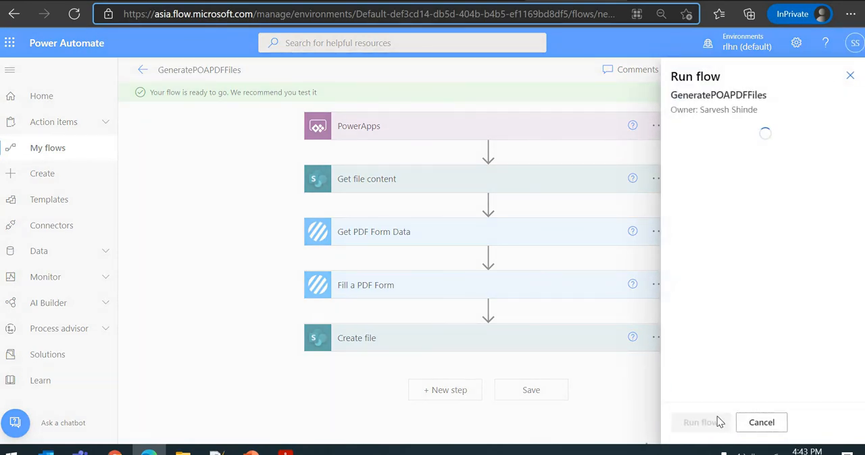
{"action": "left_click", "coordinate": [714, 421]}
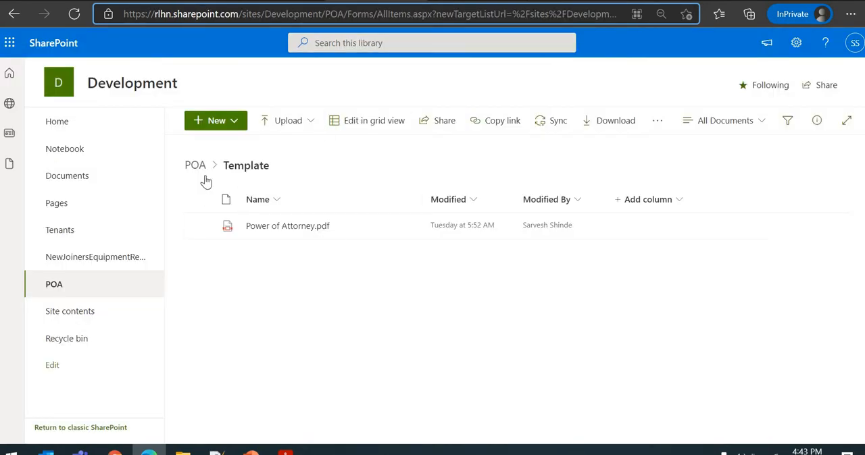
- Switch to the POA library in SharePoint, reload it, and open TestFile.pdf
{"action": "left_click", "coordinate": [198, 167]}
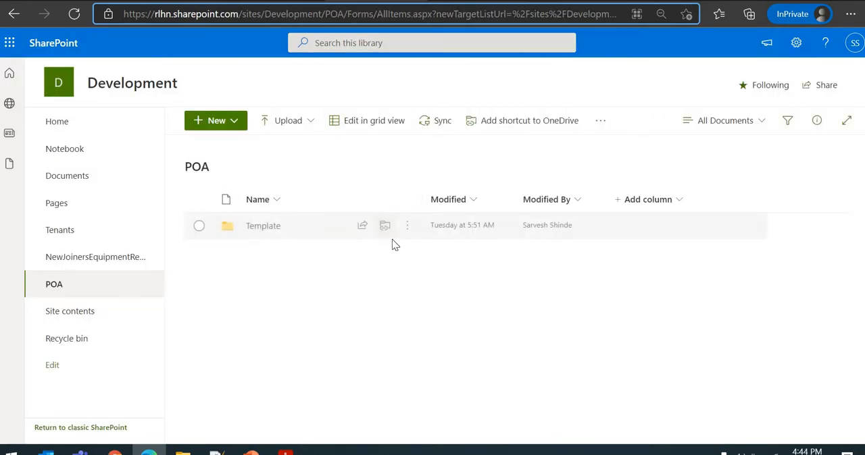
{"action": "left_click", "coordinate": [347, 21]}
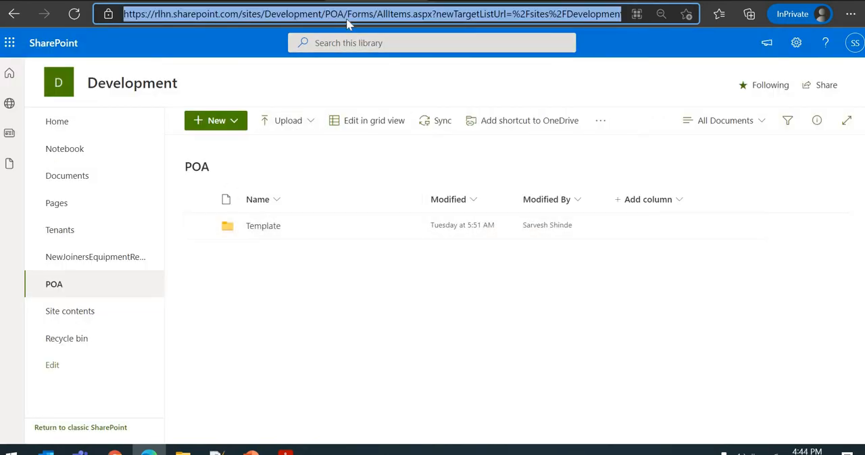
{"action": "key", "text": "Return"}
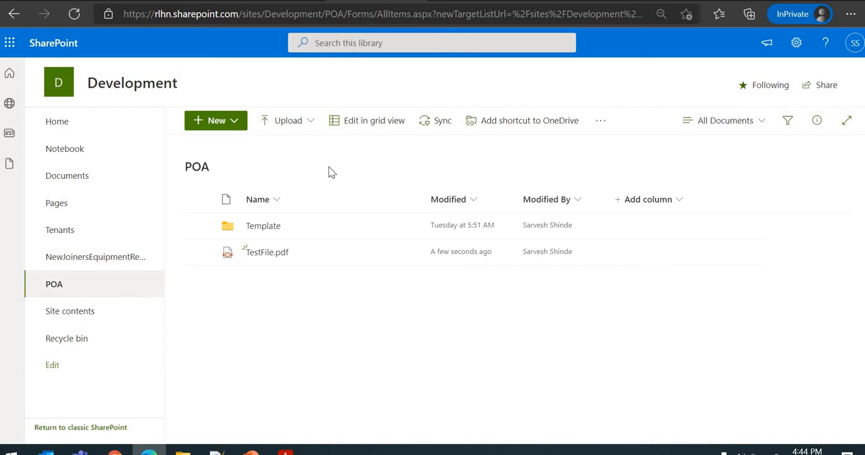
{"action": "left_click", "coordinate": [270, 256]}
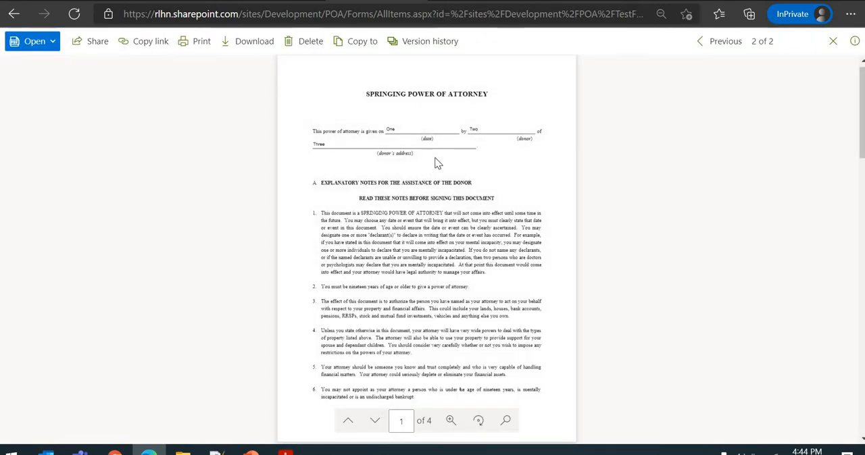
- Enlarge TestFile.pdf to 150% and examine the filled form fields across all four pages
{"action": "left_click", "coordinate": [452, 422]}
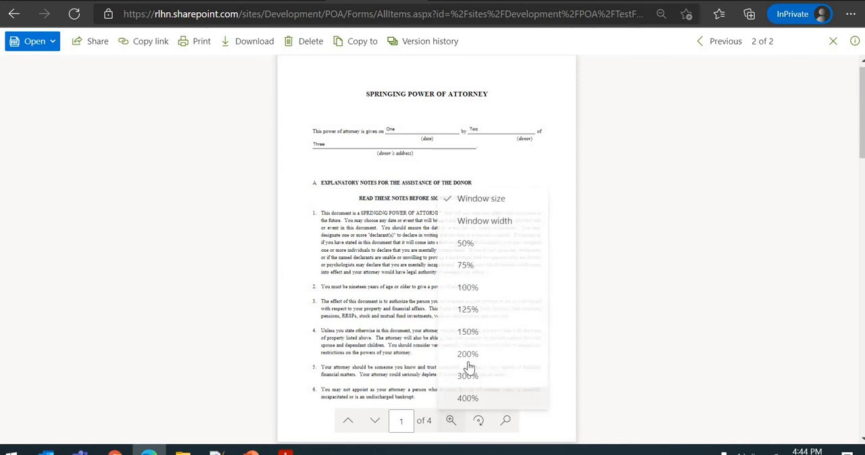
{"action": "left_click", "coordinate": [488, 289]}
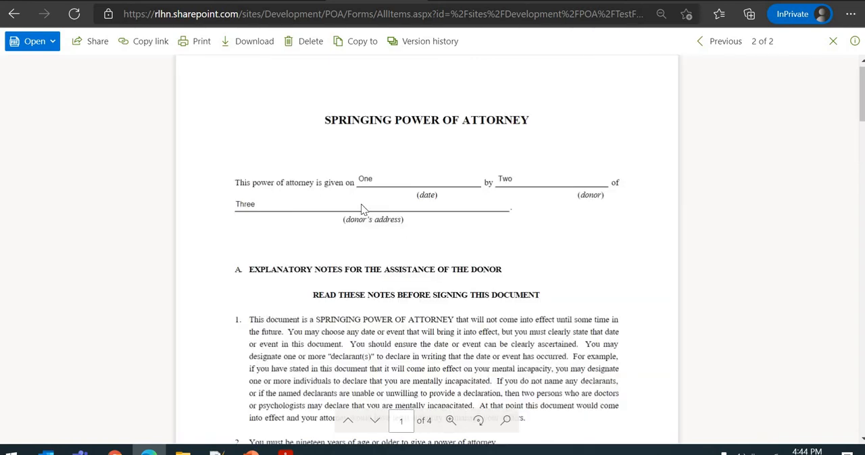
{"action": "left_click", "coordinate": [450, 421]}
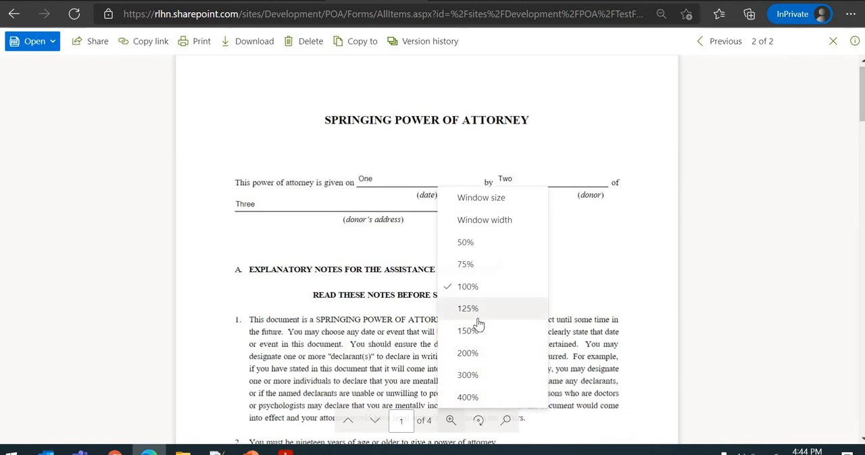
{"action": "left_click", "coordinate": [477, 330]}
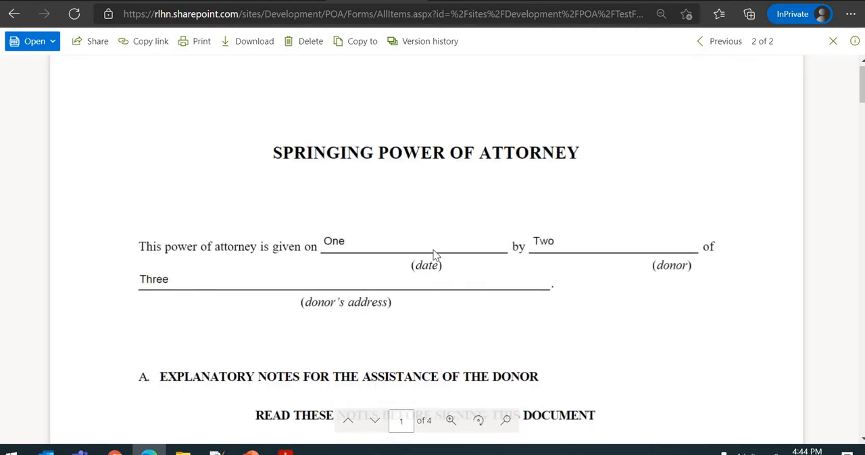
{"action": "scroll", "coordinate": [486, 258], "scroll_direction": "down", "scroll_amount": 3}
{"action": "scroll", "coordinate": [487, 260], "scroll_direction": "down", "scroll_amount": 20}
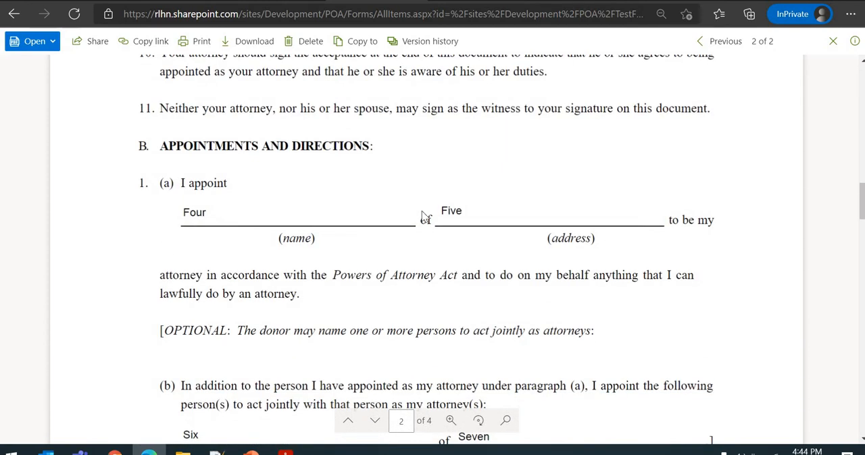
{"action": "scroll", "coordinate": [474, 219], "scroll_direction": "down", "scroll_amount": 5}
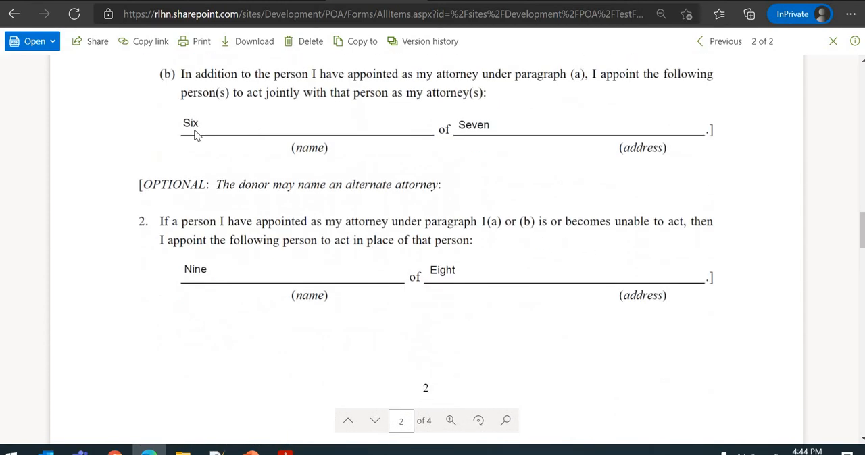
{"action": "scroll", "coordinate": [466, 288], "scroll_direction": "down", "scroll_amount": 6}
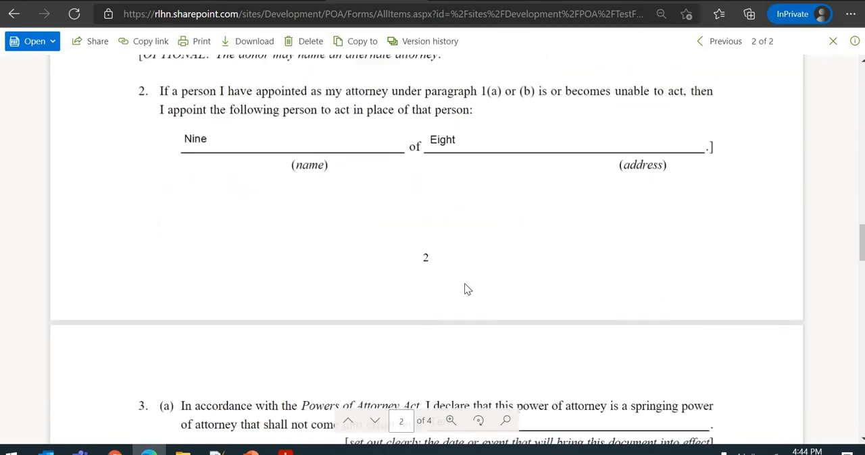
{"action": "scroll", "coordinate": [270, 378], "scroll_direction": "down", "scroll_amount": 1}
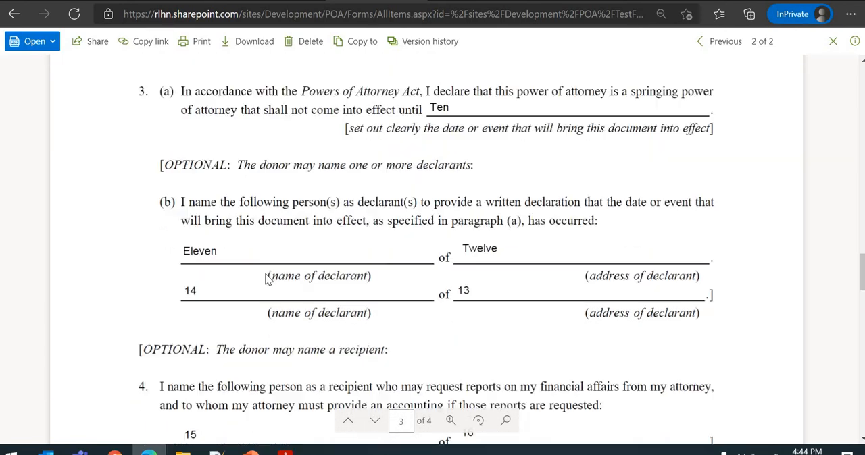
{"action": "scroll", "coordinate": [488, 258], "scroll_direction": "down", "scroll_amount": 2}
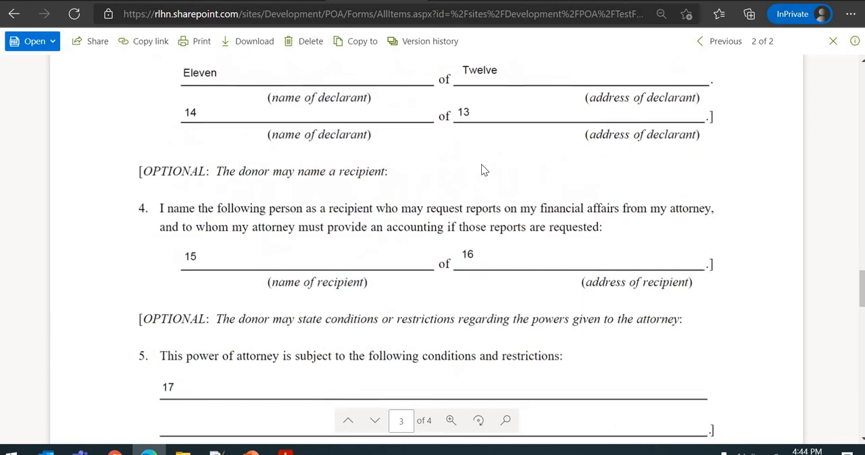
{"action": "scroll", "coordinate": [215, 298], "scroll_direction": "down", "scroll_amount": 1}
{"action": "scroll", "coordinate": [214, 298], "scroll_direction": "down", "scroll_amount": 5}
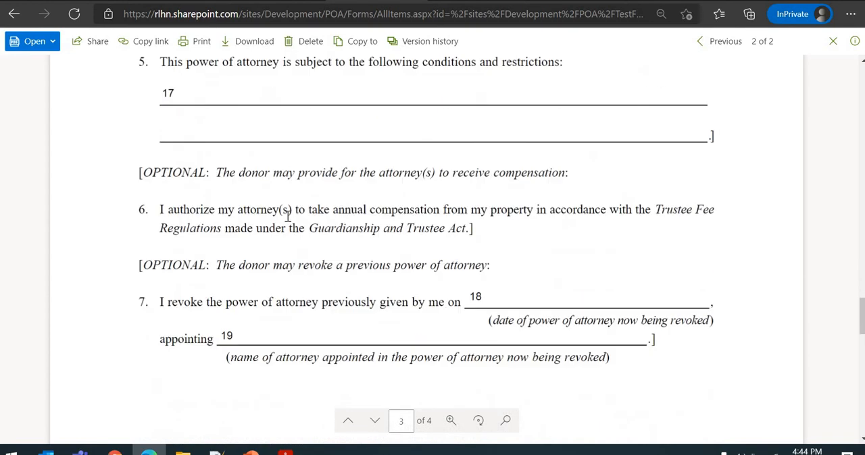
{"action": "scroll", "coordinate": [447, 250], "scroll_direction": "down", "scroll_amount": 10}
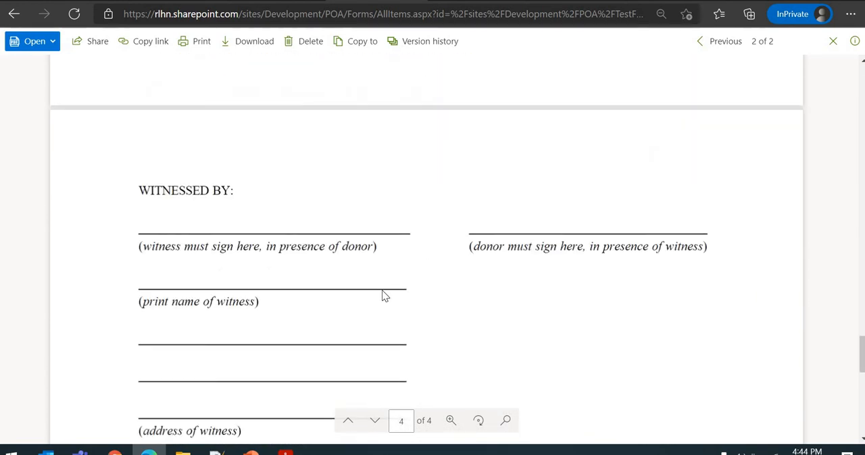
{"action": "scroll", "coordinate": [391, 312], "scroll_direction": "up", "scroll_amount": 5}
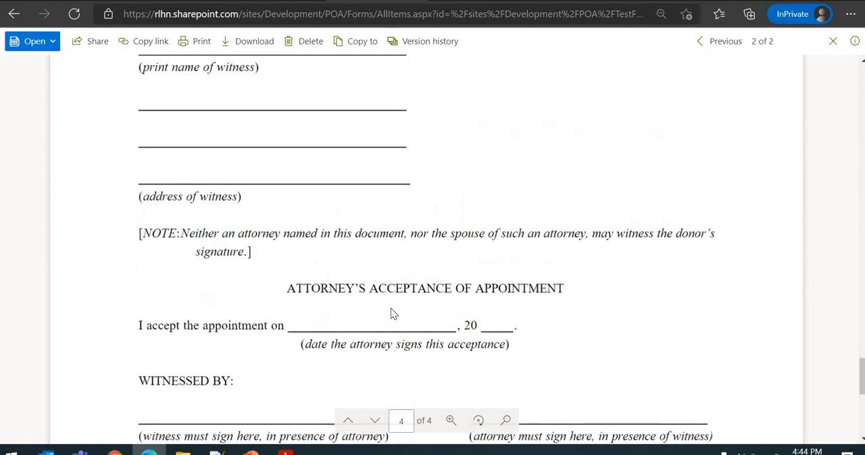
{"action": "scroll", "coordinate": [392, 308], "scroll_direction": "down", "scroll_amount": 4}
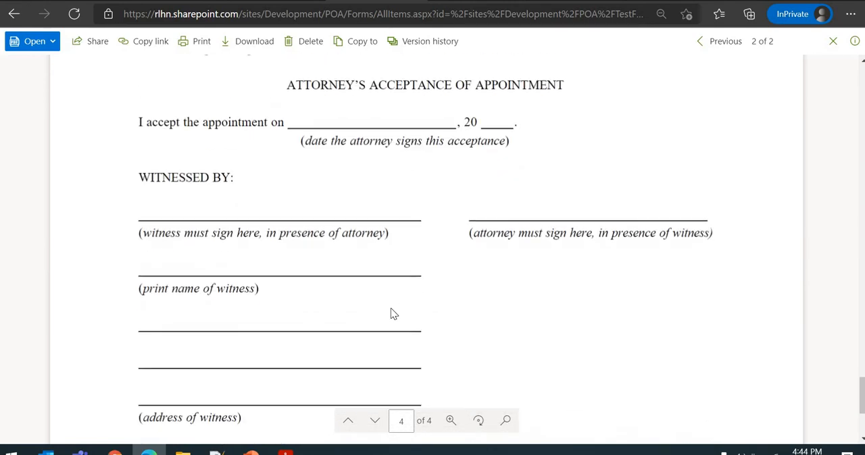
{"action": "scroll", "coordinate": [391, 308], "scroll_direction": "up", "scroll_amount": 20}
{"action": "scroll", "coordinate": [390, 313], "scroll_direction": "up", "scroll_amount": 15}
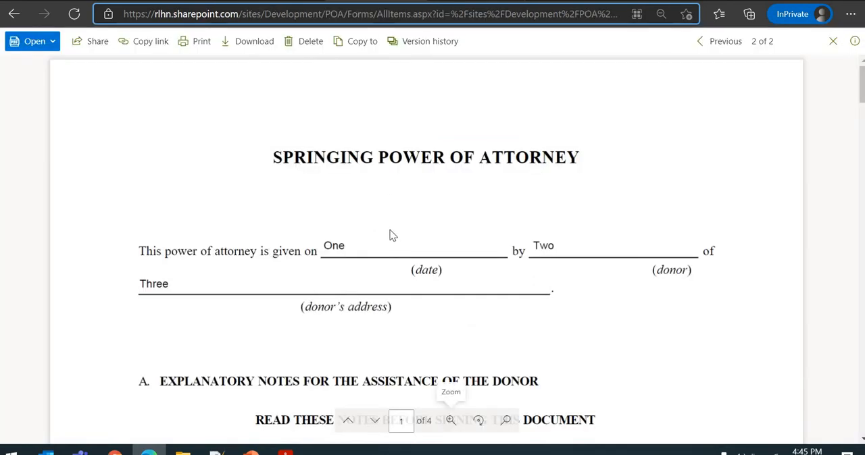
{"action": "scroll", "coordinate": [418, 286], "scroll_direction": "down", "scroll_amount": 8}
{"action": "scroll", "coordinate": [418, 286], "scroll_direction": "up", "scroll_amount": 8}
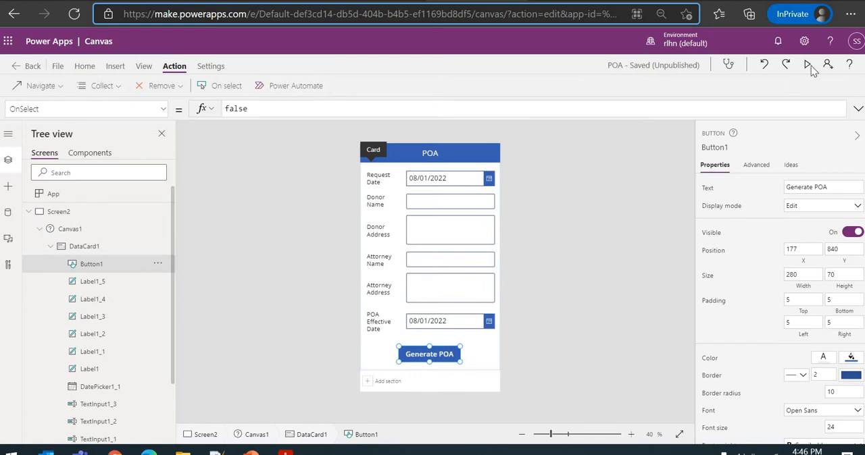
- Preview the POA canvas app in Power Apps and reopen the GeneratePOAPDFFiles flow in Power Automate for editing
{"action": "left_click", "coordinate": [808, 66]}
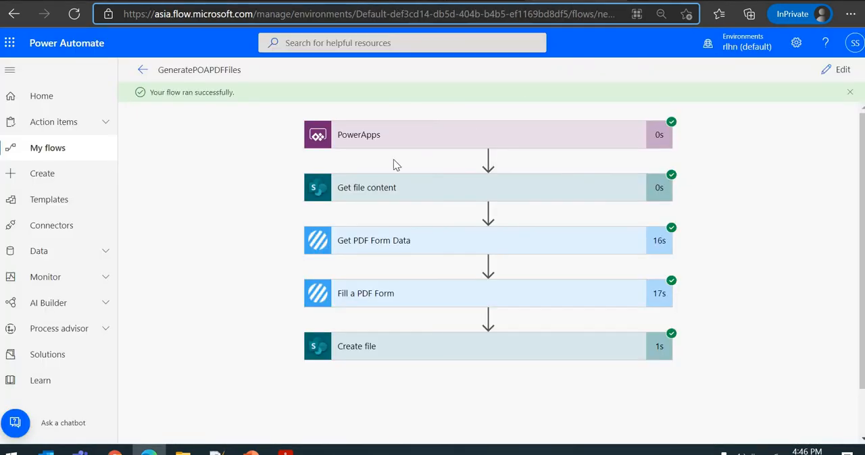
{"action": "left_click", "coordinate": [837, 69]}
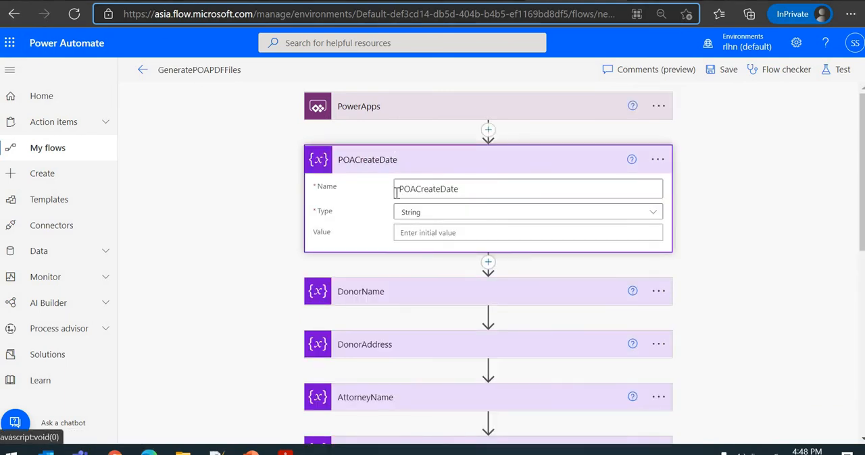
- Set the initial value of the POACreateDate variable to Ask in PowerApps
{"action": "scroll", "coordinate": [402, 227], "scroll_direction": "down", "scroll_amount": 4}
{"action": "scroll", "coordinate": [412, 222], "scroll_direction": "up", "scroll_amount": 5}
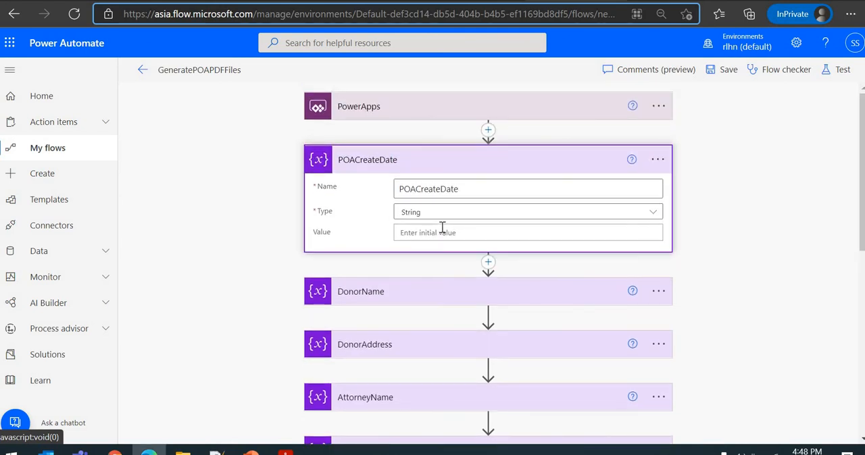
{"action": "left_click", "coordinate": [444, 233]}
{"action": "left_click", "coordinate": [705, 386]}
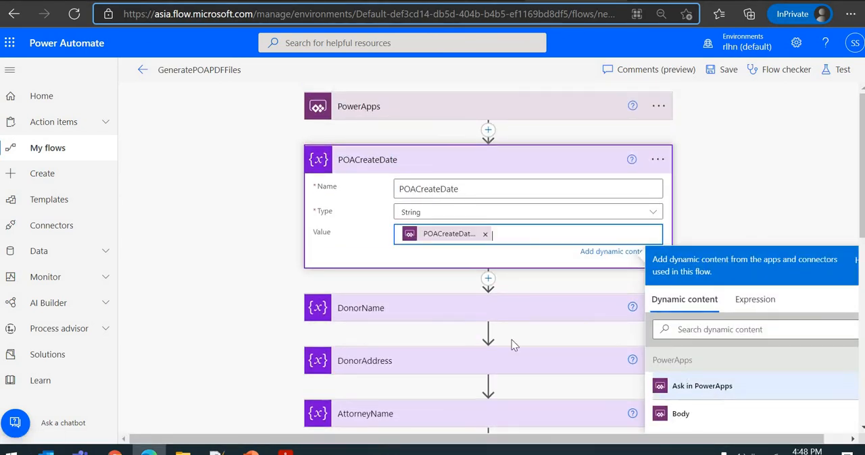
- Set the initial value of the DonorName variable to Ask in PowerApps, removing the mistakenly added POACreateDate token
{"action": "left_click", "coordinate": [423, 309]}
{"action": "left_click", "coordinate": [436, 291]}
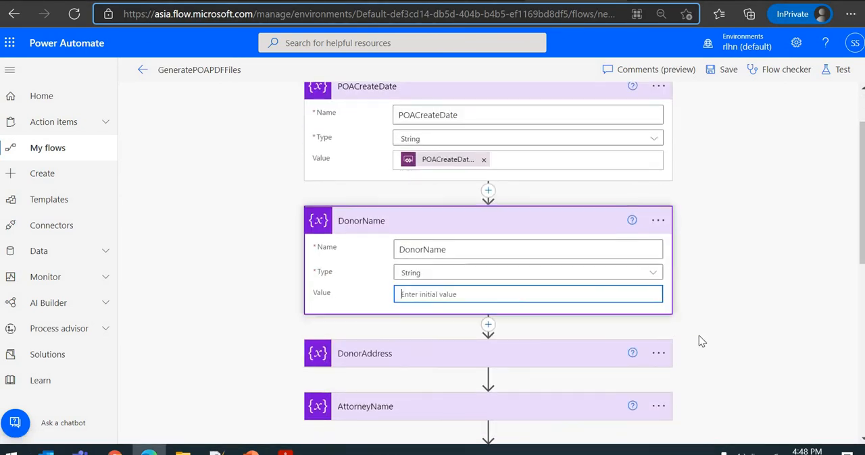
{"action": "left_click", "coordinate": [704, 376]}
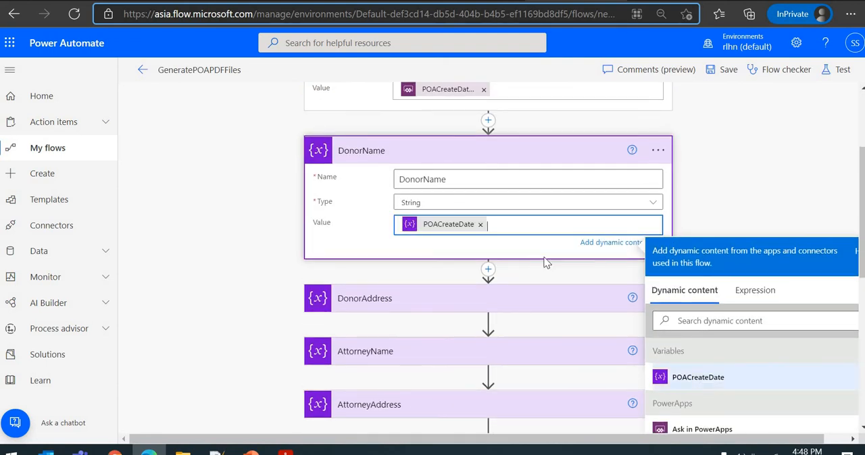
{"action": "left_click", "coordinate": [481, 225]}
{"action": "scroll", "coordinate": [594, 304], "scroll_direction": "down", "scroll_amount": 1}
{"action": "left_click", "coordinate": [702, 359]}
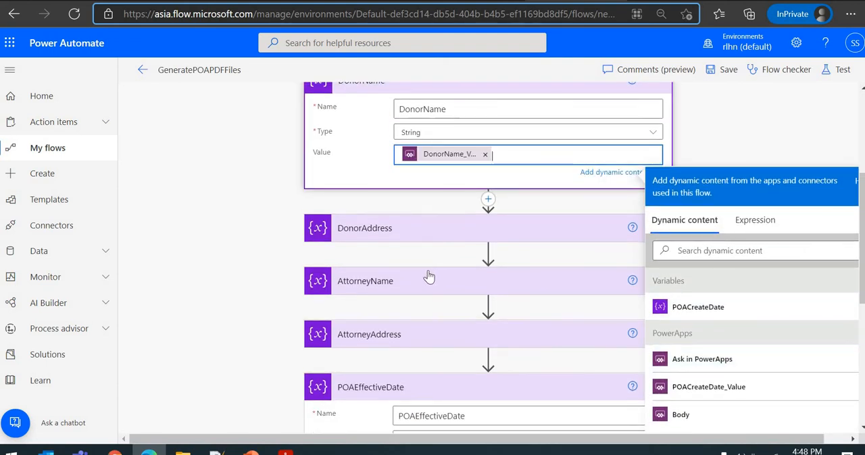
- Set the initial values of the DonorAddress and AttorneyName variables to Ask in PowerApps
{"action": "left_click", "coordinate": [422, 236]}
{"action": "left_click", "coordinate": [444, 218]}
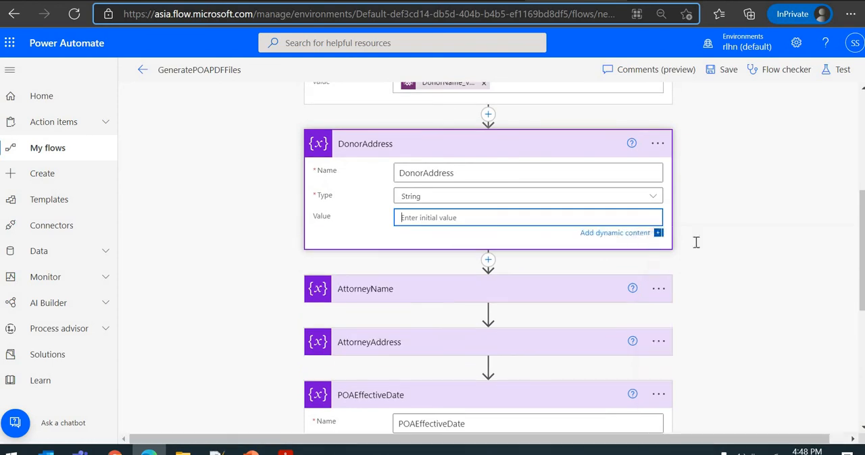
{"action": "scroll", "coordinate": [414, 204], "scroll_direction": "up", "scroll_amount": 1}
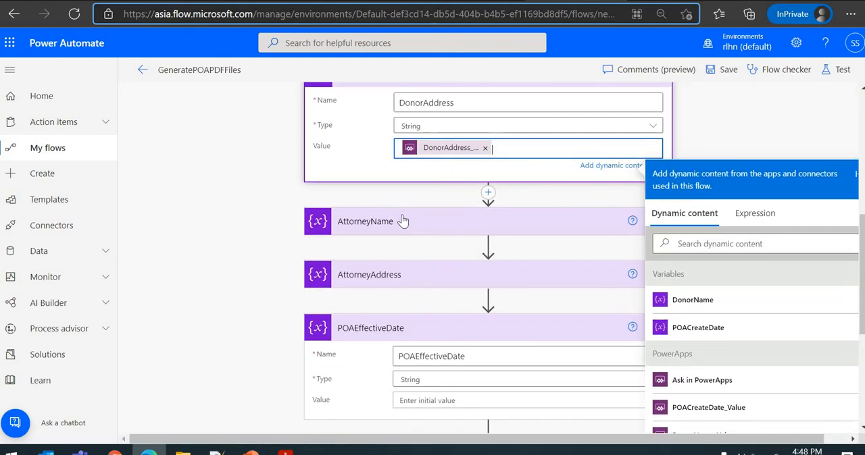
{"action": "left_click", "coordinate": [404, 220]}
{"action": "scroll", "coordinate": [472, 255], "scroll_direction": "down", "scroll_amount": 2}
{"action": "left_click", "coordinate": [428, 140]}
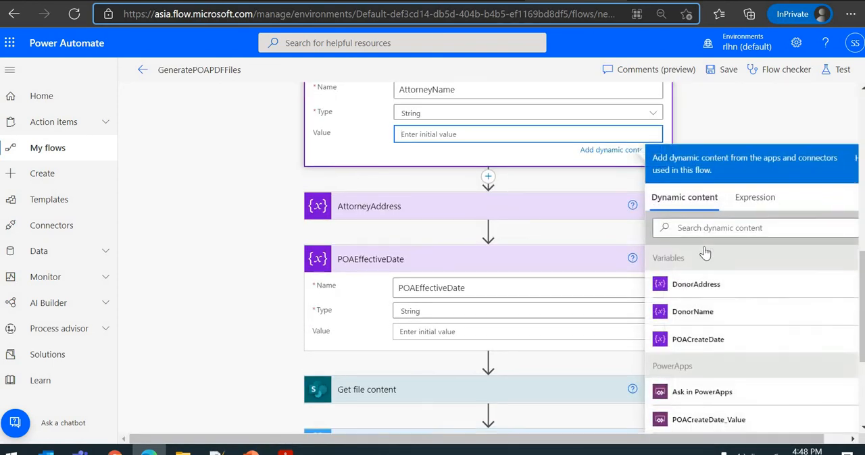
{"action": "scroll", "coordinate": [699, 253], "scroll_direction": "down", "scroll_amount": 2}
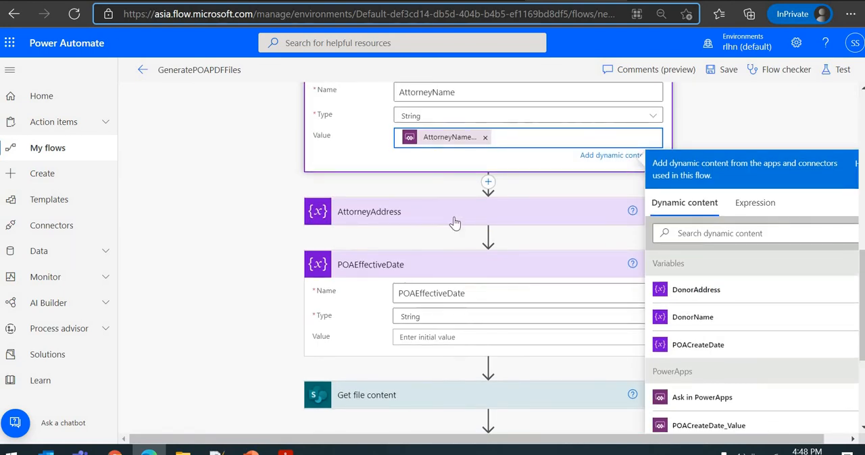
- Set the initial values of the AttorneyAddress and POAEffectiveDate variables to Ask in PowerApps
{"action": "left_click", "coordinate": [450, 214]}
{"action": "left_click", "coordinate": [446, 270]}
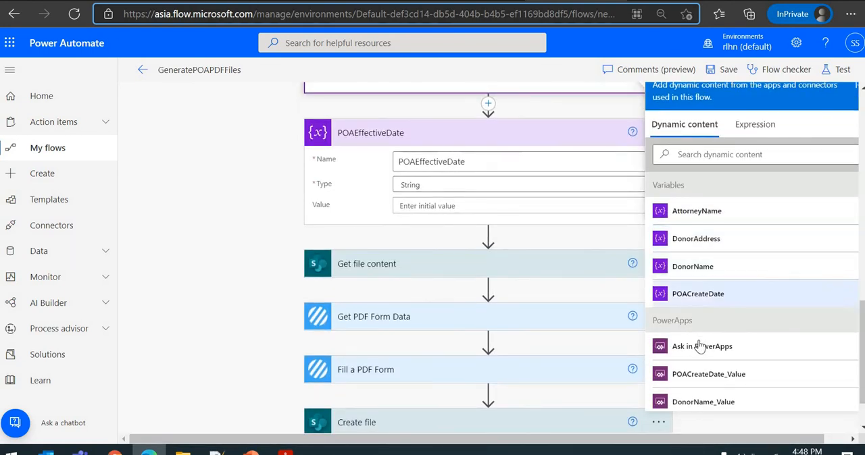
{"action": "left_click", "coordinate": [528, 210]}
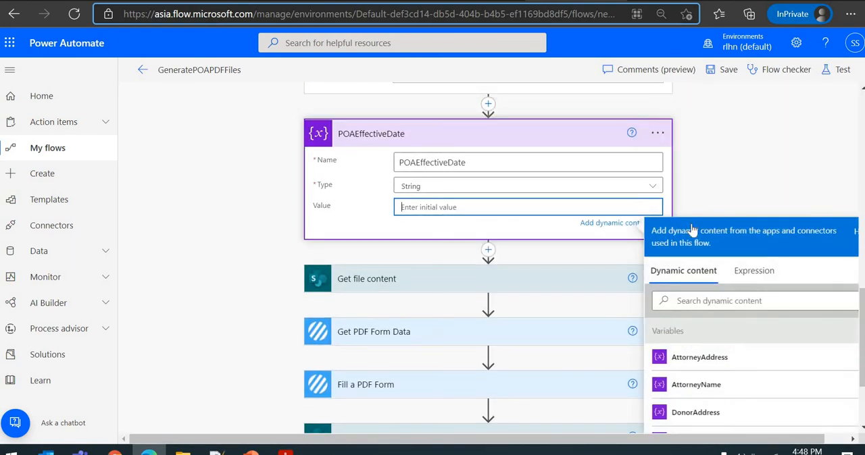
{"action": "scroll", "coordinate": [541, 271], "scroll_direction": "down", "scroll_amount": 2}
{"action": "left_click", "coordinate": [675, 399]}
- Collapse all six variable actions, from POACreateDate through POAEffectiveDate
{"action": "scroll", "coordinate": [392, 227], "scroll_direction": "up", "scroll_amount": 5}
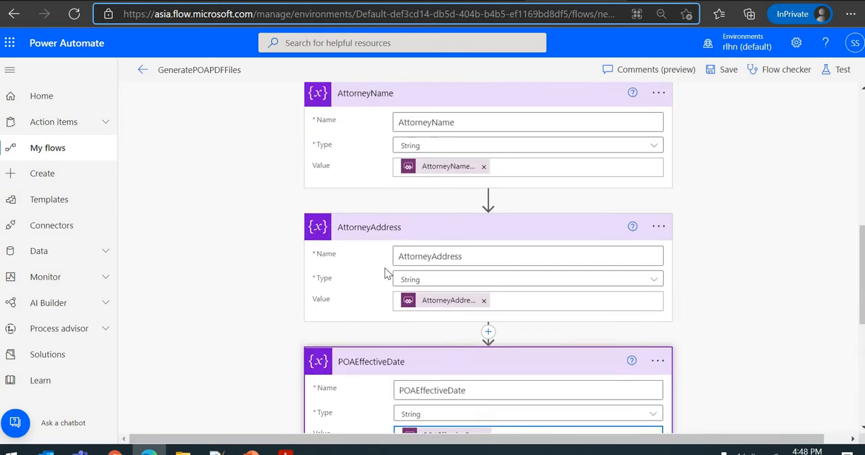
{"action": "scroll", "coordinate": [384, 268], "scroll_direction": "up", "scroll_amount": 3}
{"action": "scroll", "coordinate": [382, 222], "scroll_direction": "up", "scroll_amount": 4}
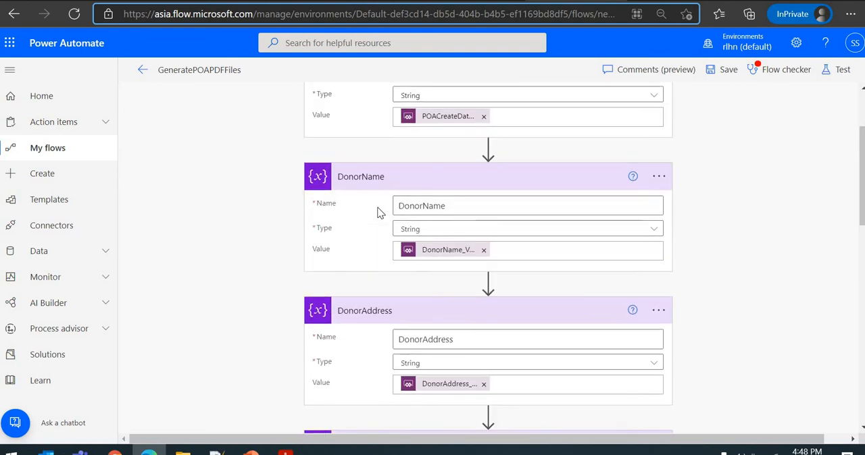
{"action": "left_click", "coordinate": [381, 166]}
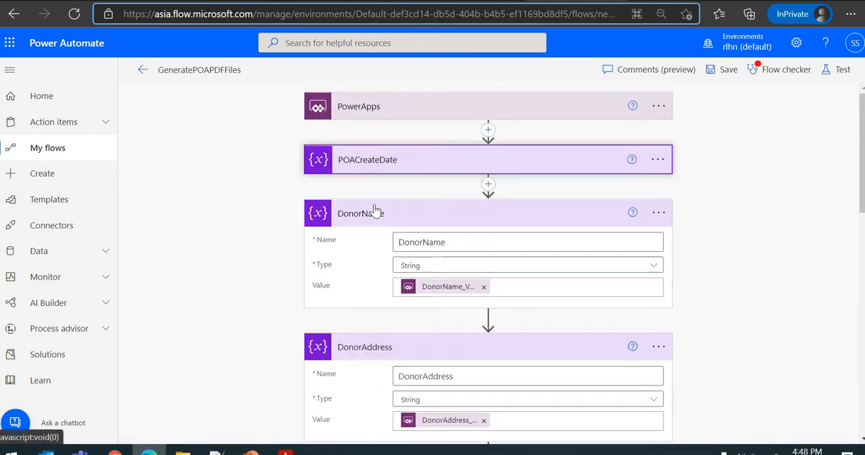
{"action": "left_click", "coordinate": [382, 214]}
{"action": "left_click", "coordinate": [376, 268]}
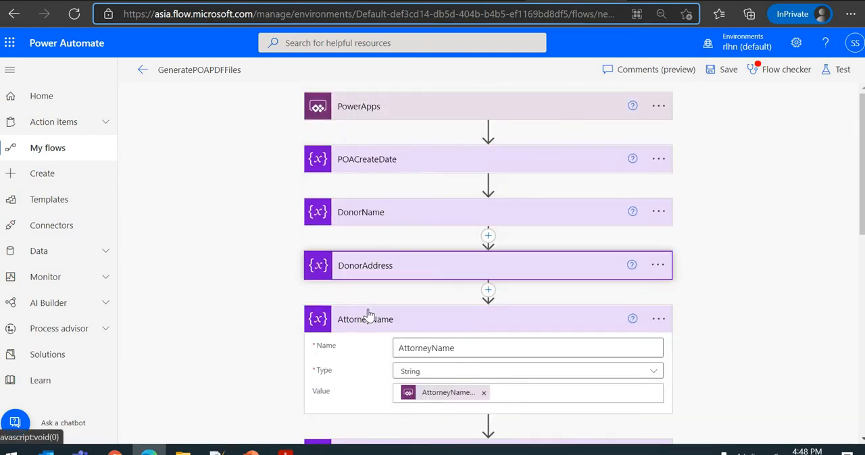
{"action": "left_click", "coordinate": [367, 318]}
{"action": "left_click", "coordinate": [365, 371]}
{"action": "scroll", "coordinate": [370, 279], "scroll_direction": "down", "scroll_amount": 4}
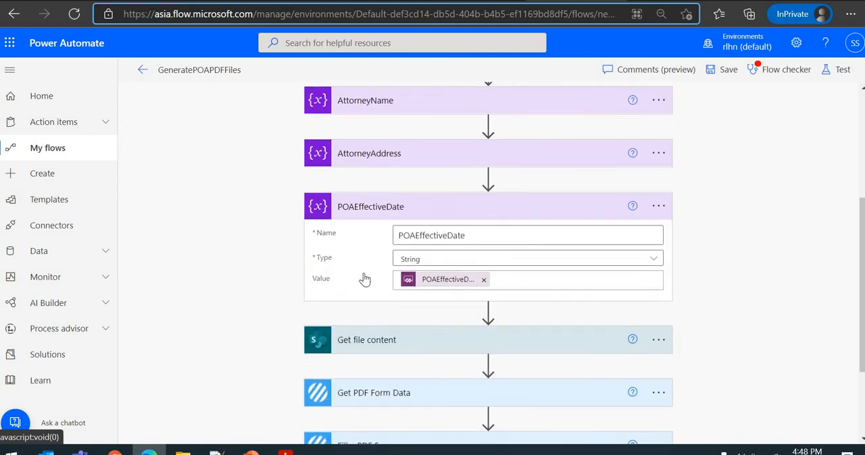
{"action": "scroll", "coordinate": [367, 183], "scroll_direction": "up", "scroll_amount": 1}
{"action": "left_click", "coordinate": [381, 232]}
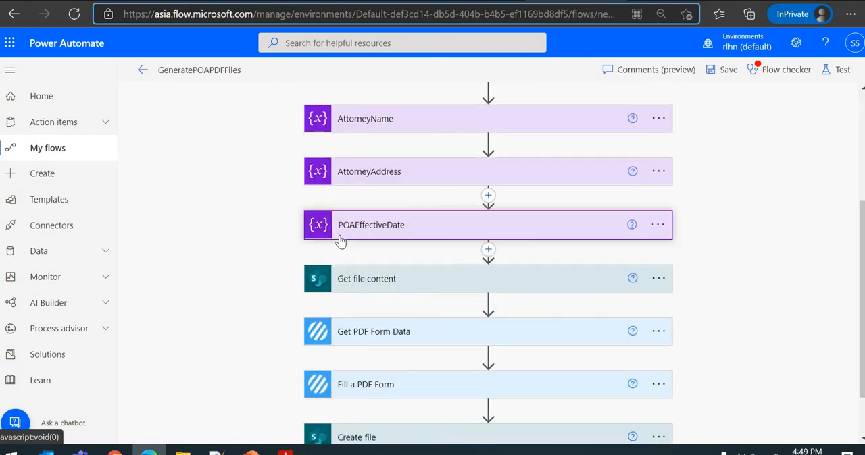
- In the Form Data of Fill a PDF Form, replace the Text269 value "One" with the POACreateDate variable
{"action": "scroll", "coordinate": [375, 304], "scroll_direction": "down", "scroll_amount": 2}
{"action": "left_click", "coordinate": [381, 367]}
{"action": "scroll", "coordinate": [338, 252], "scroll_direction": "down", "scroll_amount": 1}
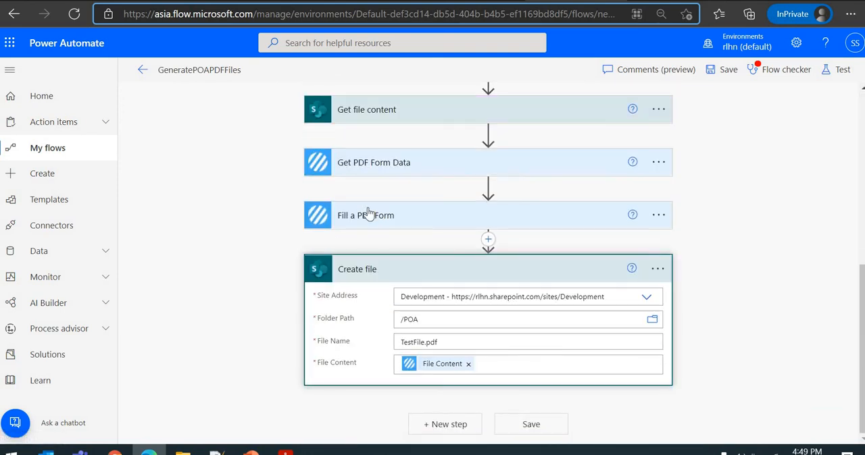
{"action": "left_click", "coordinate": [405, 217]}
{"action": "scroll", "coordinate": [430, 200], "scroll_direction": "down", "scroll_amount": 2}
{"action": "double_click", "coordinate": [446, 166]}
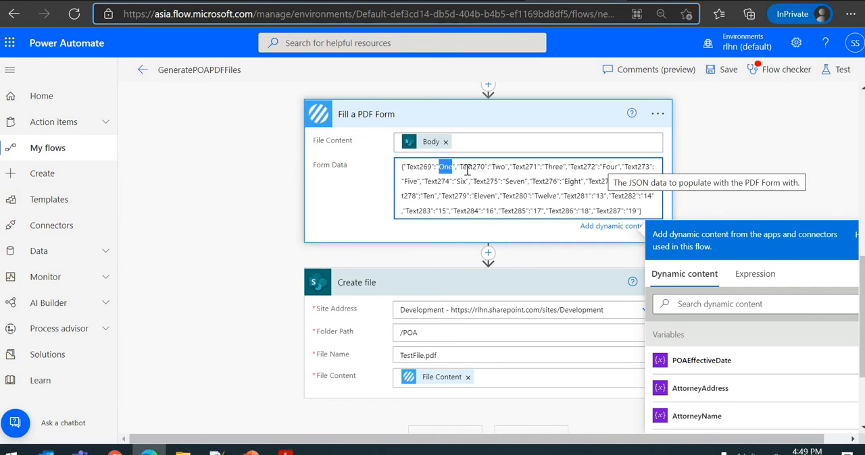
{"action": "scroll", "coordinate": [523, 189], "scroll_direction": "down", "scroll_amount": 2}
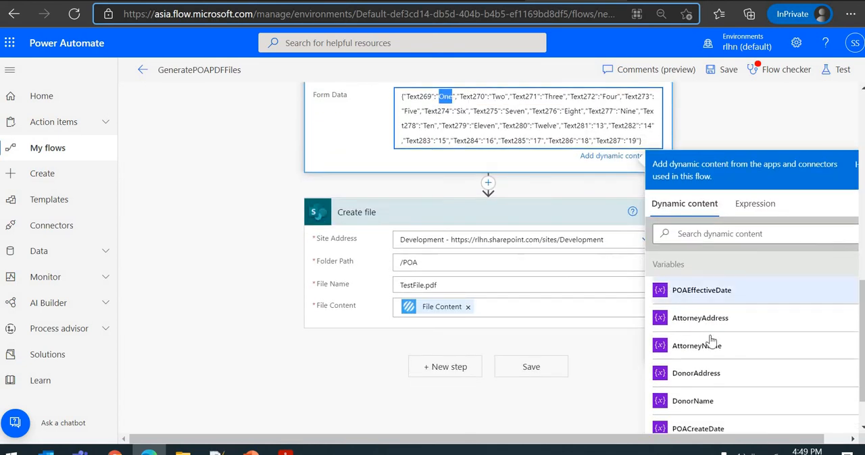
{"action": "scroll", "coordinate": [444, 175], "scroll_direction": "up", "scroll_amount": 2}
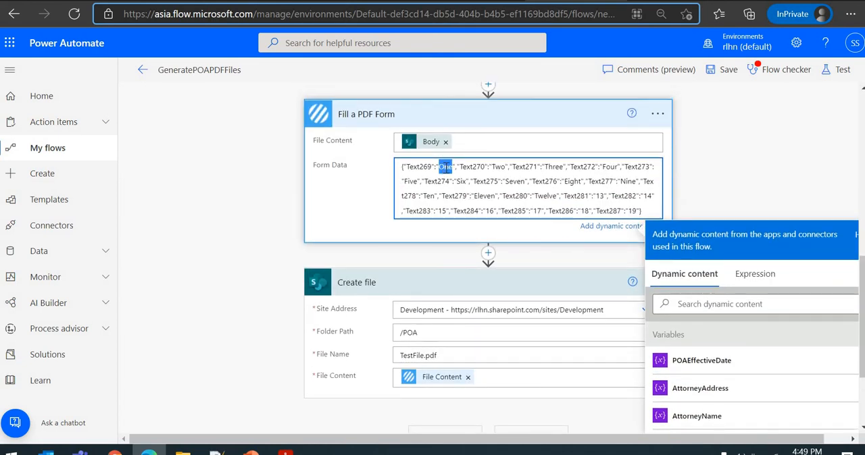
{"action": "key", "text": "BackSpace"}
{"action": "scroll", "coordinate": [474, 193], "scroll_direction": "down", "scroll_amount": 4}
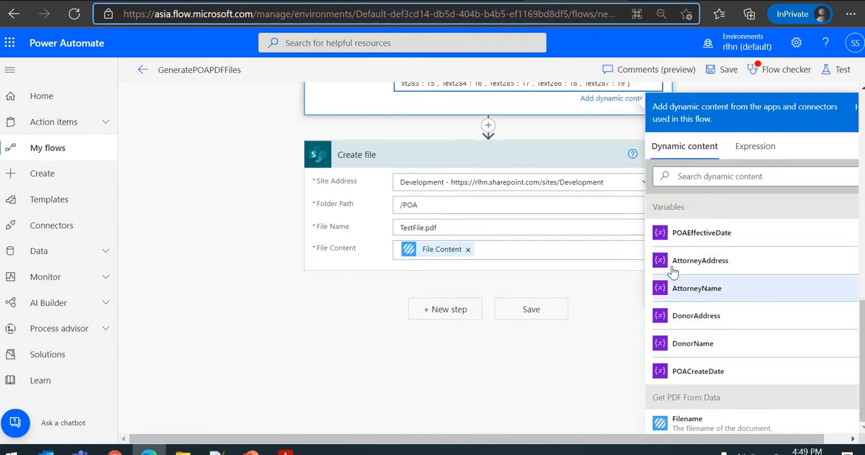
{"action": "scroll", "coordinate": [554, 249], "scroll_direction": "up", "scroll_amount": 4}
{"action": "scroll", "coordinate": [487, 205], "scroll_direction": "down", "scroll_amount": 4}
{"action": "left_click", "coordinate": [698, 372]}
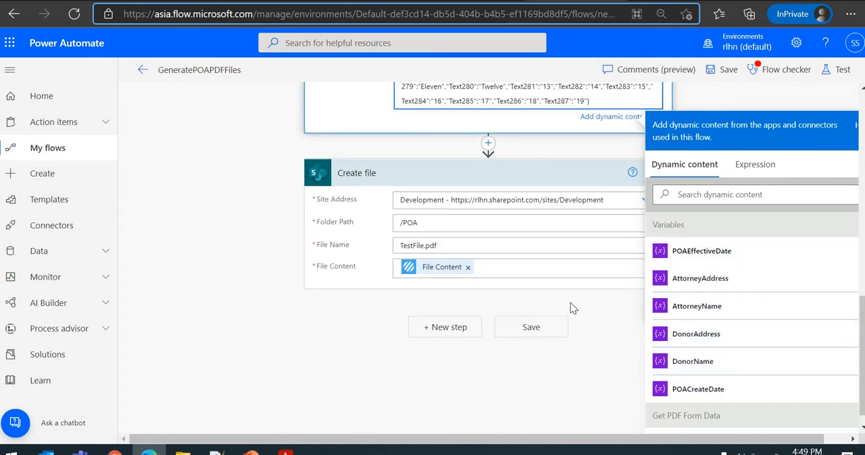
- Replace the Text270 value "Two" in the Form Data with the DonorName variable
{"action": "scroll", "coordinate": [572, 304], "scroll_direction": "up", "scroll_amount": 4}
{"action": "double_click", "coordinate": [451, 197]}
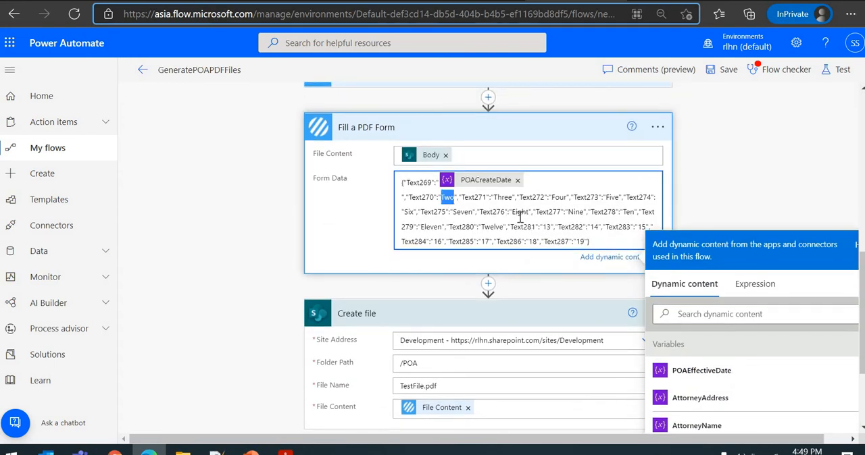
{"action": "key", "text": "BackSpace"}
{"action": "scroll", "coordinate": [540, 219], "scroll_direction": "down", "scroll_amount": 4}
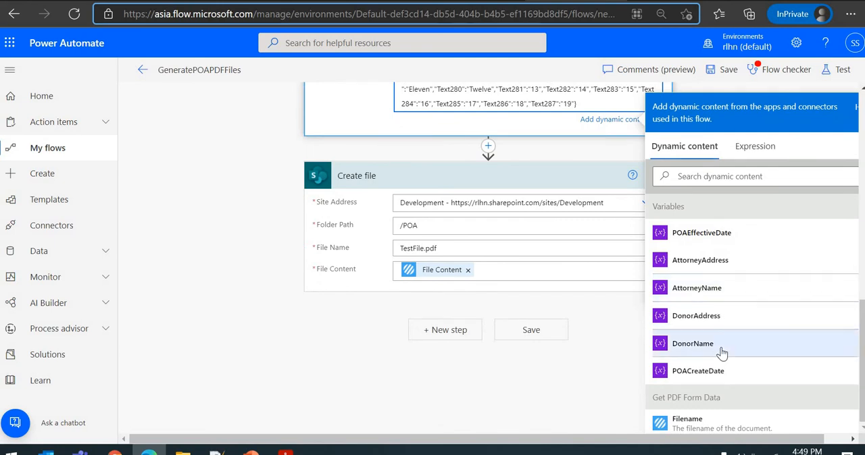
{"action": "scroll", "coordinate": [568, 248], "scroll_direction": "up", "scroll_amount": 4}
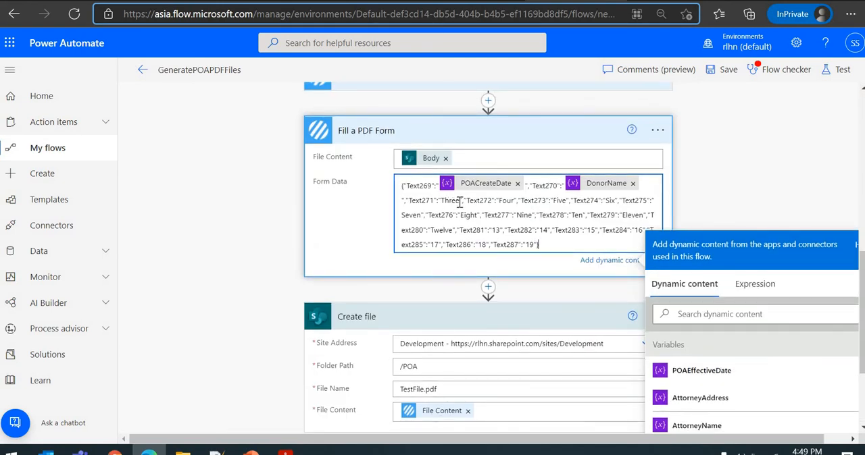
- Map Text271 through Text274 to DonorAddress, AttorneyName, AttorneyAddress and POAEffectiveDate, and blank the values of Text275 through Text287
{"action": "scroll", "coordinate": [554, 272], "scroll_direction": "down", "scroll_amount": 4}
{"action": "scroll", "coordinate": [469, 227], "scroll_direction": "up", "scroll_amount": 4}
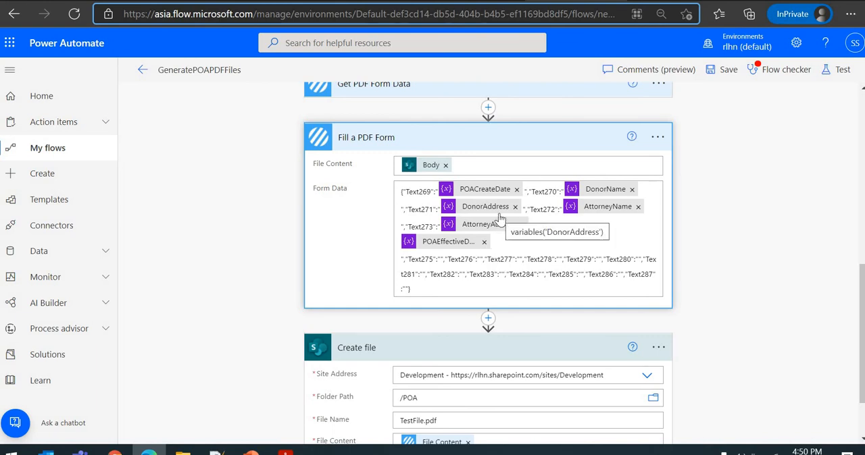
{"action": "left_click", "coordinate": [521, 244]}
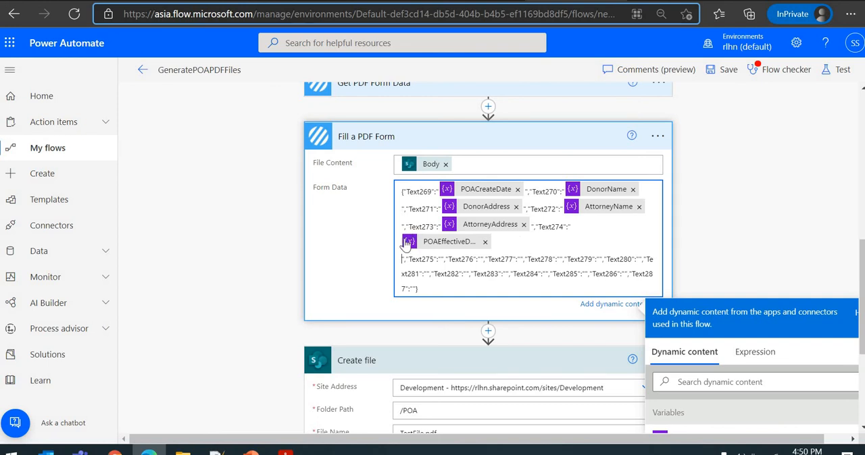
- Collapse the Fill a PDF Form action and save the GeneratePOAPDFFiles flow
{"action": "scroll", "coordinate": [356, 234], "scroll_direction": "down", "scroll_amount": 1}
{"action": "scroll", "coordinate": [356, 234], "scroll_direction": "down", "scroll_amount": 3}
{"action": "scroll", "coordinate": [369, 376], "scroll_direction": "up", "scroll_amount": 5}
{"action": "left_click", "coordinate": [369, 278]}
{"action": "scroll", "coordinate": [375, 277], "scroll_direction": "down", "scroll_amount": 1}
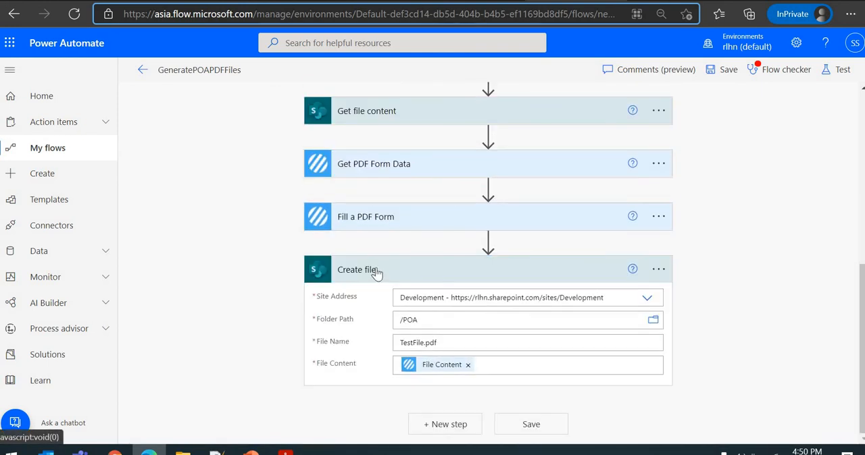
{"action": "scroll", "coordinate": [397, 281], "scroll_direction": "up", "scroll_amount": 4}
{"action": "scroll", "coordinate": [397, 281], "scroll_direction": "up", "scroll_amount": 3}
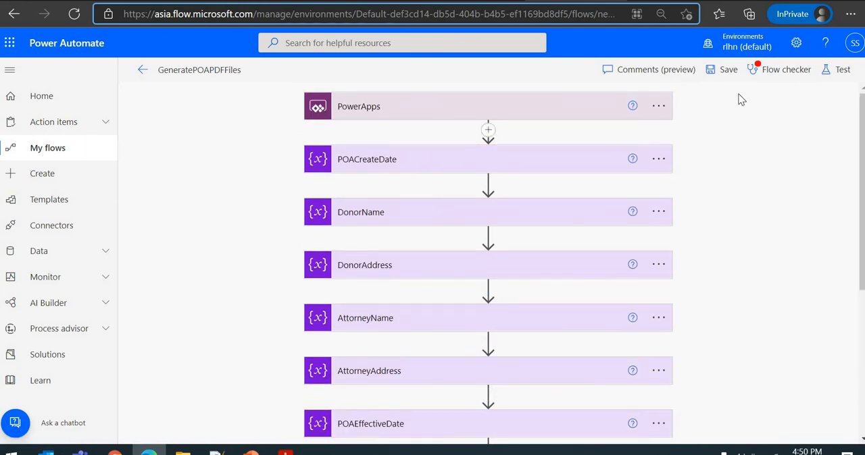
{"action": "left_click", "coordinate": [725, 73]}
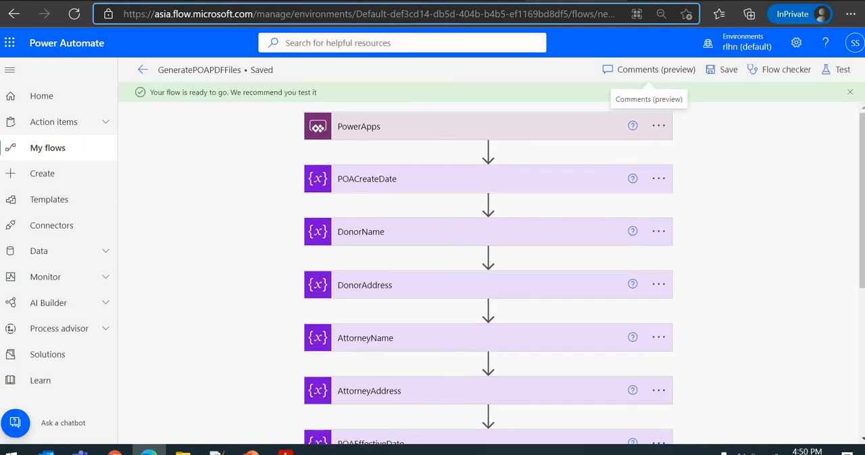
- Switch to the POA canvas app in Power Apps, close its preview, and select the Generate POA button
{"action": "left_click", "coordinate": [371, 1]}
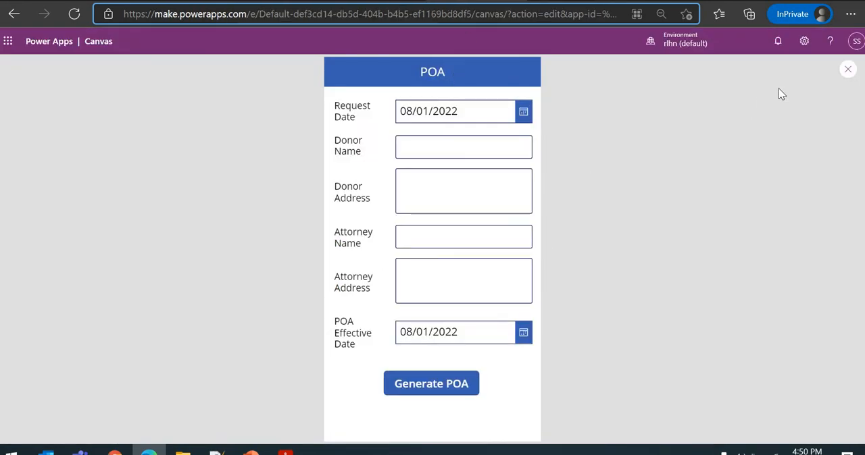
{"action": "left_click", "coordinate": [847, 70]}
{"action": "left_click", "coordinate": [432, 360]}
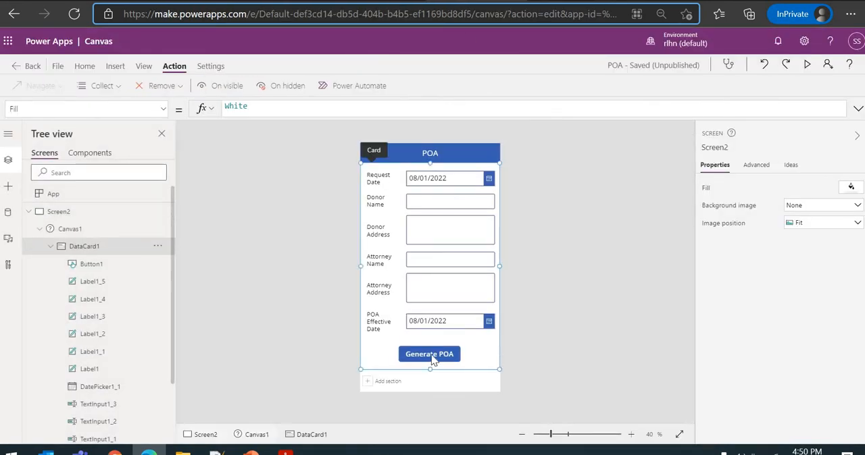
{"action": "left_click", "coordinate": [433, 360]}
- Clear the Generate POA button's OnSelect formula and associate the GeneratePOAPDFFiles flow with the button
{"action": "left_click", "coordinate": [177, 67]}
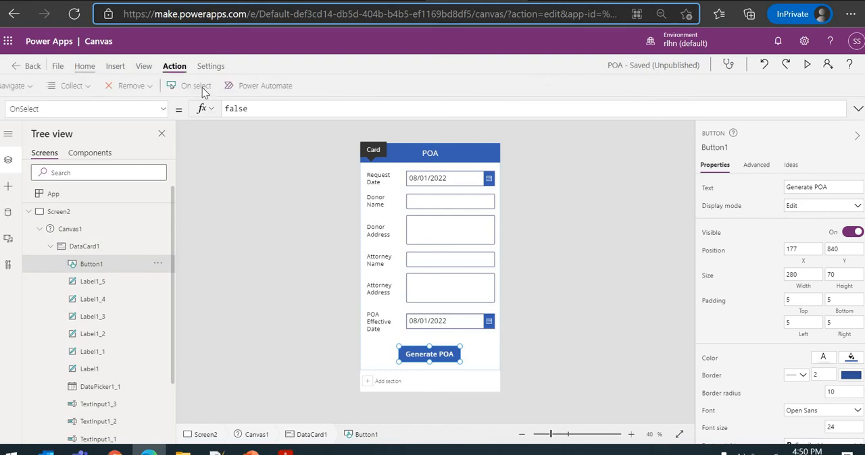
{"action": "left_click", "coordinate": [295, 86]}
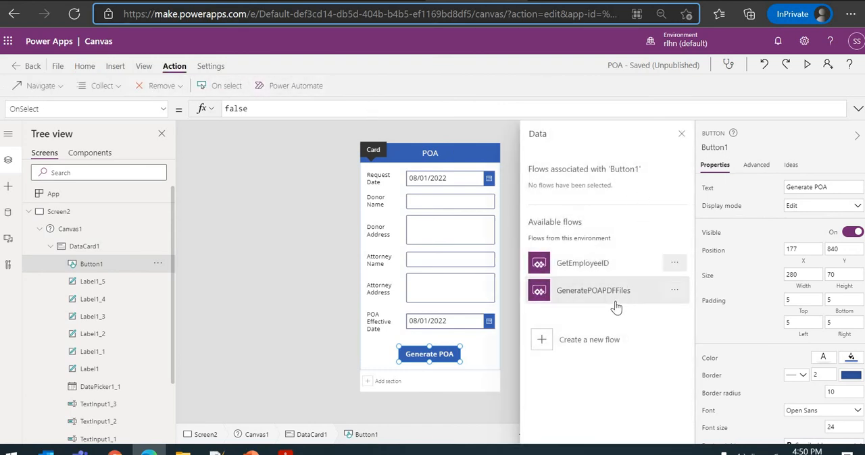
{"action": "double_click", "coordinate": [260, 107]}
{"action": "key", "text": "BackSpace"}
{"action": "left_click", "coordinate": [566, 296]}
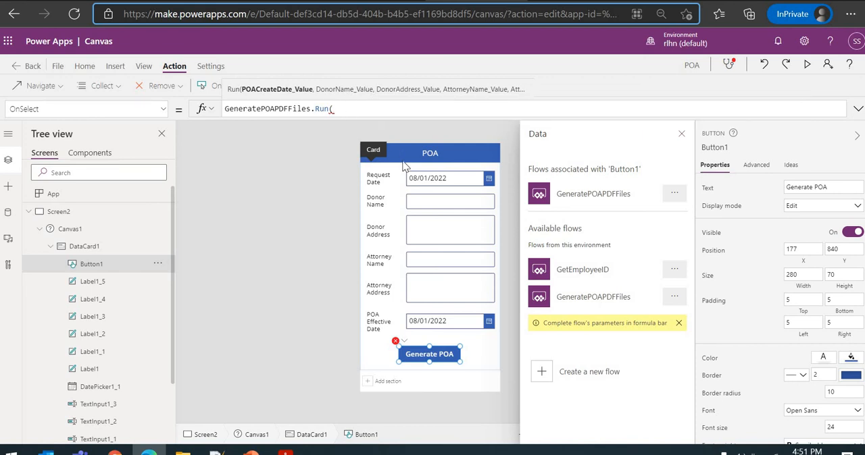
- Complete the Generate POA button's OnSelect formula with Text(DatePicker1.SelectedDate), the Text of TextInput1 through TextInput1_3 and Text(DatePicker1_1.SelectedDate), and preview the app
{"action": "left_click", "coordinate": [424, 200]}
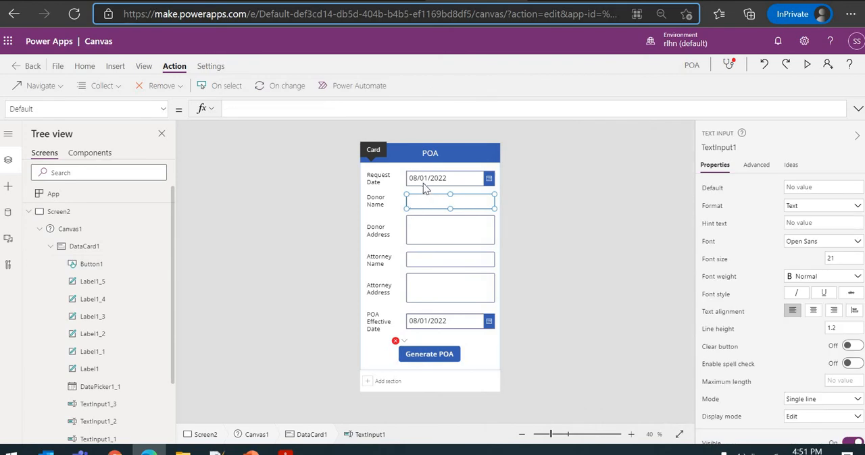
{"action": "left_click", "coordinate": [423, 354]}
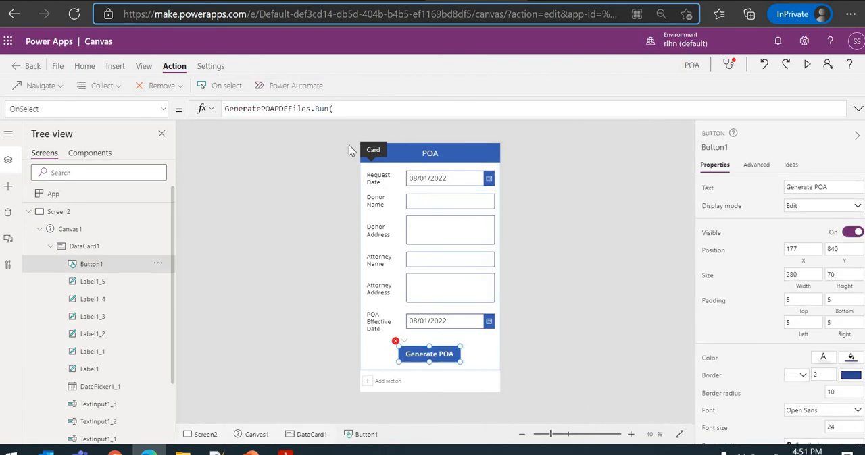
{"action": "left_click", "coordinate": [344, 110]}
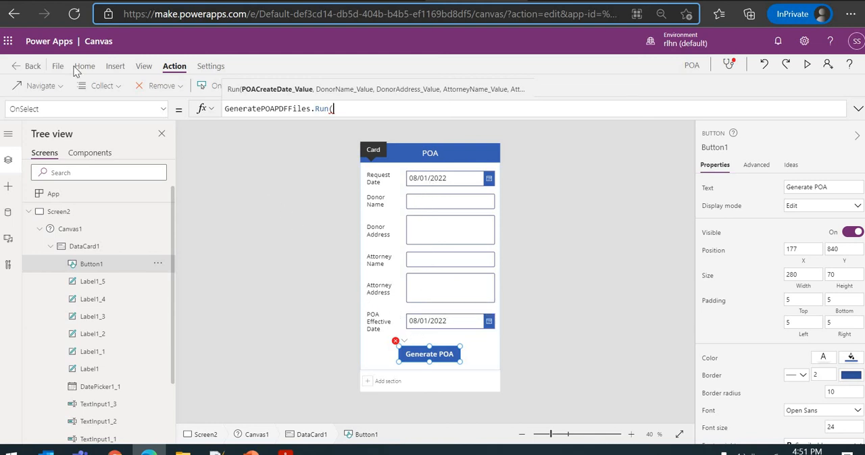
{"action": "type", "text": "Text(DatePicker1.SelectedDate),TextInput1.Text,TextInput1_1.Text,TextInput1_2.Text,TextInput1_3.Text,Text(DatePicker1_1.SelectedDate))"}
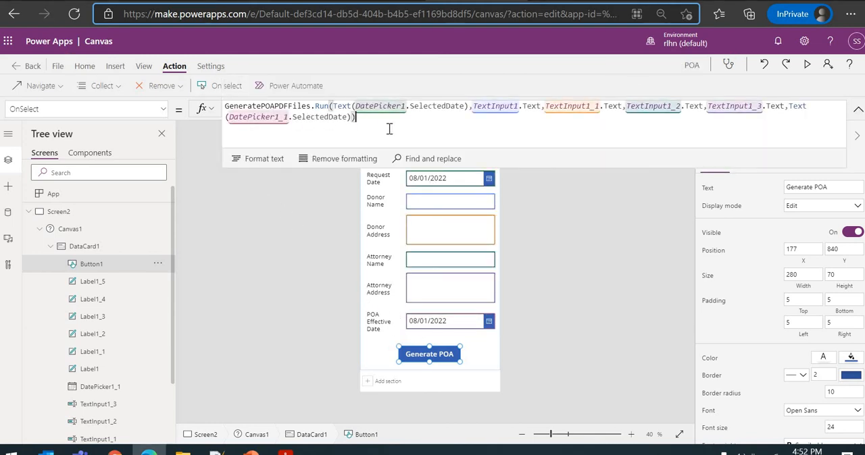
{"action": "left_click", "coordinate": [338, 107]}
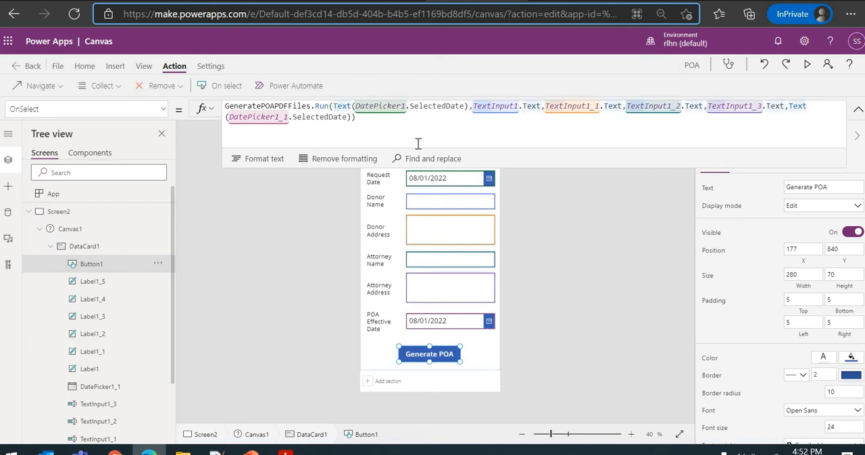
{"action": "left_click", "coordinate": [377, 120]}
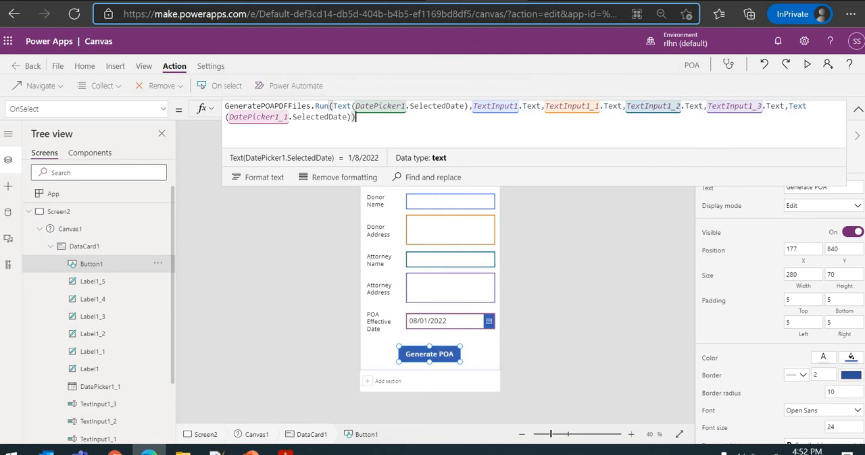
{"action": "left_click", "coordinate": [644, 226]}
{"action": "left_click", "coordinate": [807, 64]}
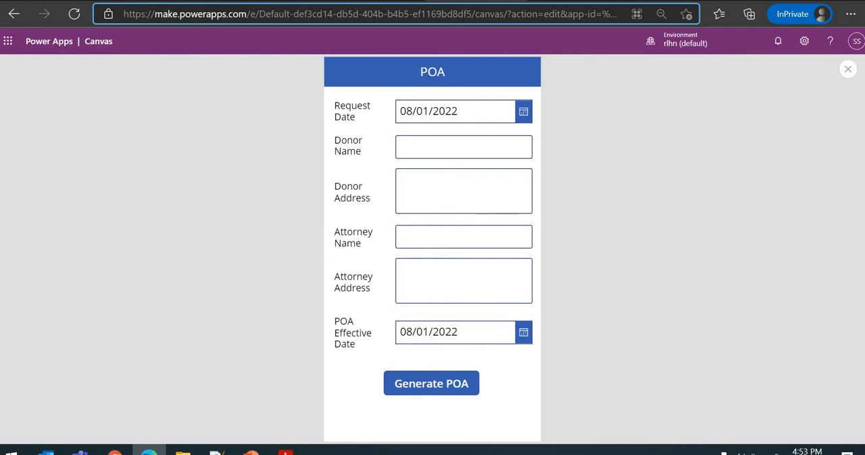
- Switch to the GeneratePOAPDFFiles flow, set the Create file action's File Name to TestFile123.pdf, and save the flow
{"action": "left_click", "coordinate": [473, 2]}
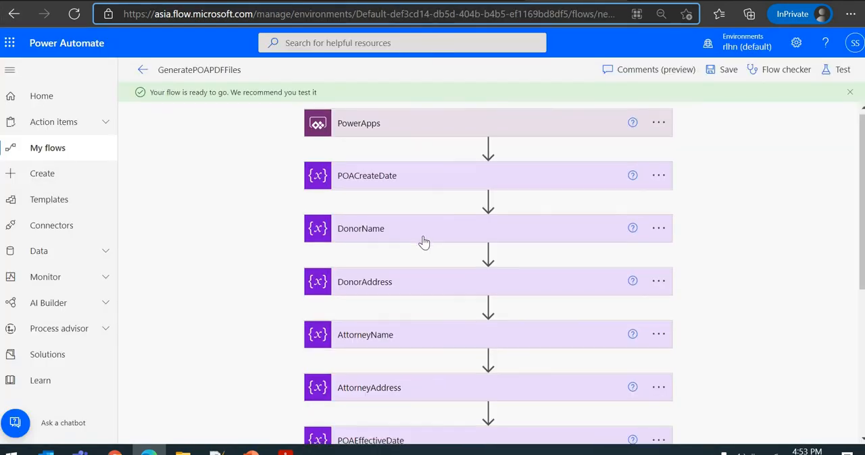
{"action": "scroll", "coordinate": [423, 242], "scroll_direction": "down", "scroll_amount": 4}
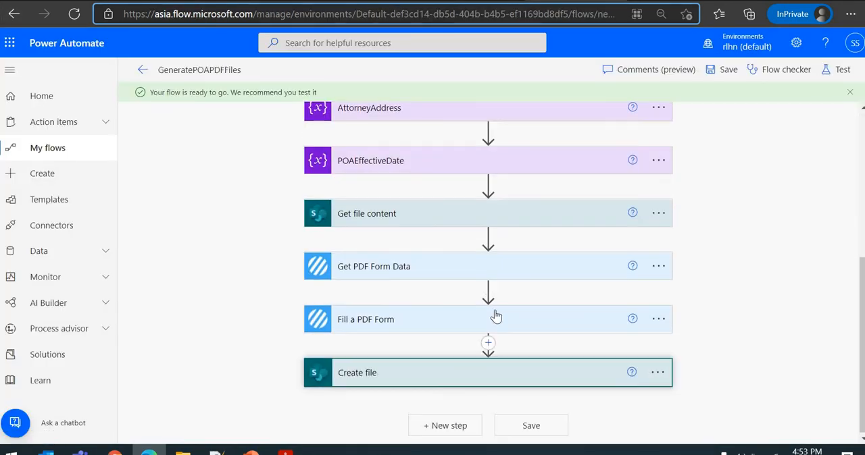
{"action": "left_click", "coordinate": [478, 372]}
{"action": "left_click", "coordinate": [542, 337]}
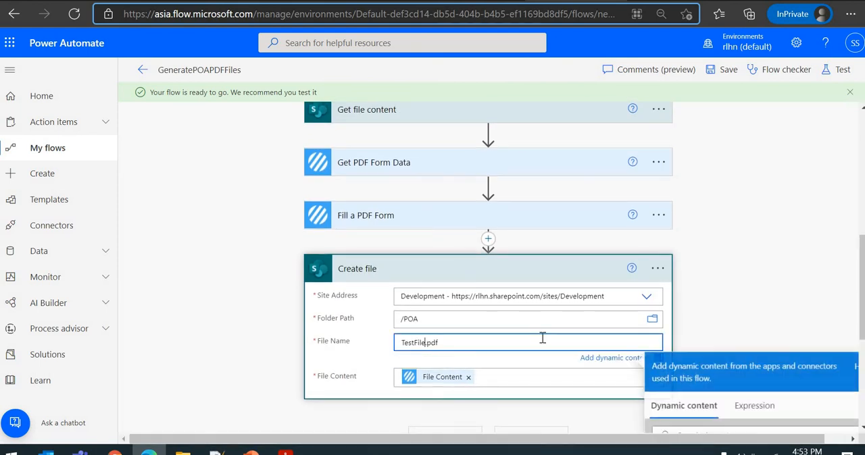
{"action": "type", "text": "123"}
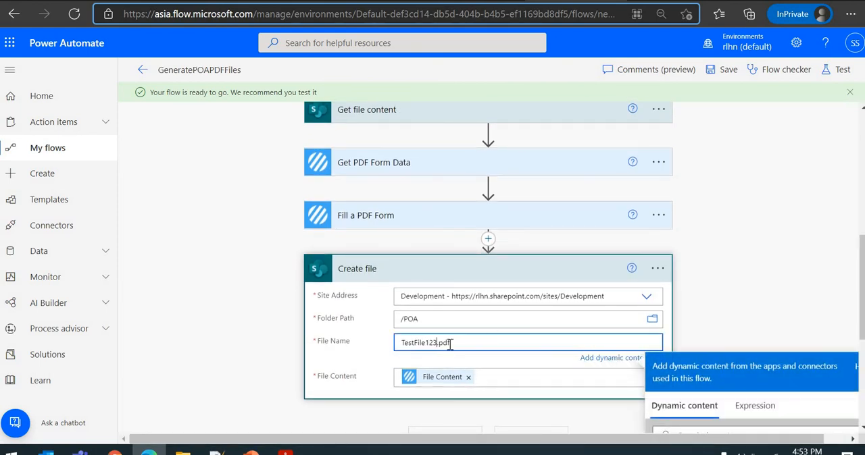
{"action": "left_click", "coordinate": [370, 343]}
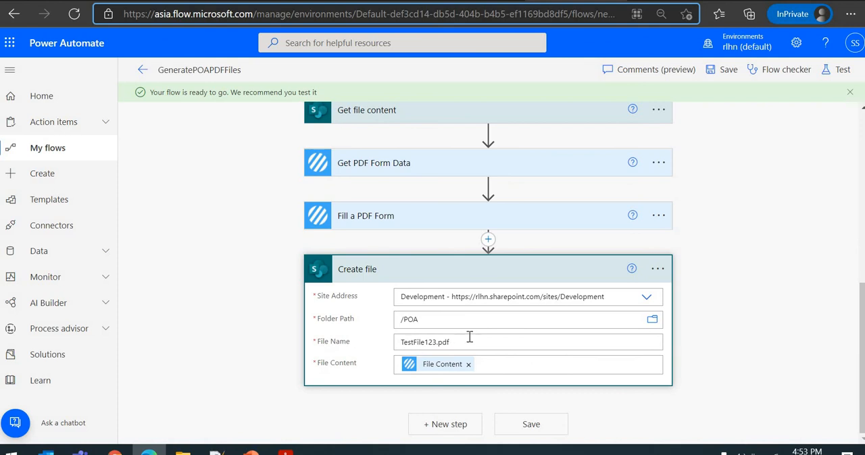
{"action": "left_click", "coordinate": [723, 72]}
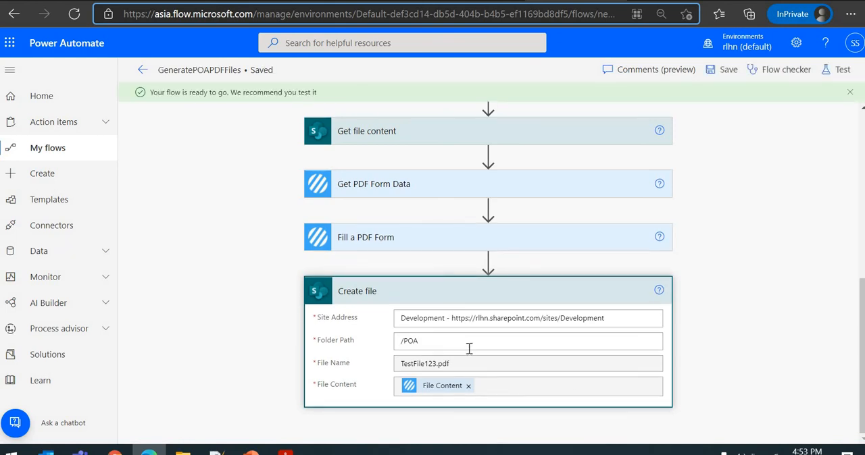
- Switch back to the POA app preview and enter the donor's name and address and the attorney's name and address
{"action": "left_click", "coordinate": [475, 1]}
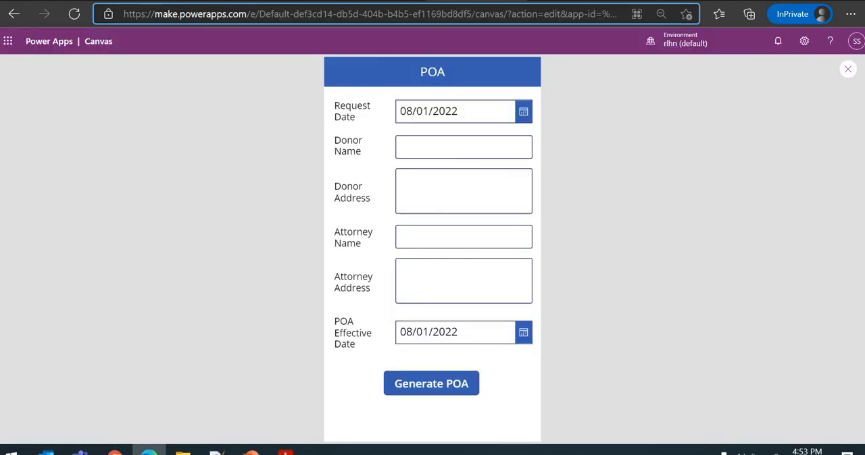
{"action": "left_click", "coordinate": [422, 142]}
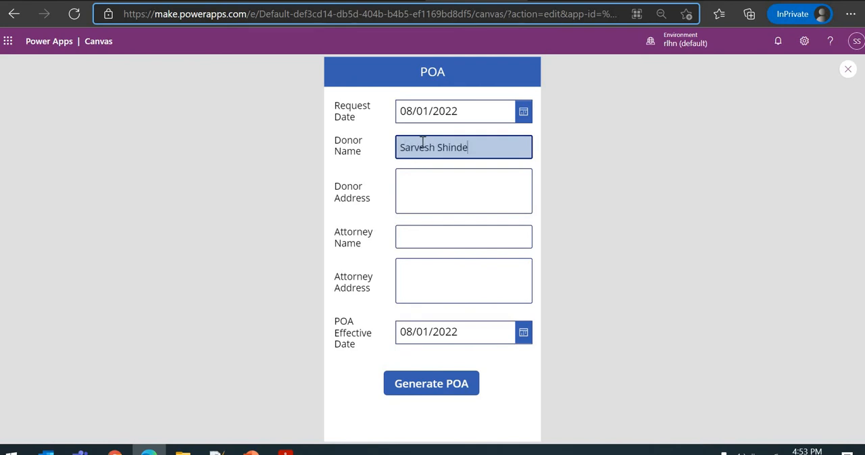
{"action": "left_click", "coordinate": [432, 193]}
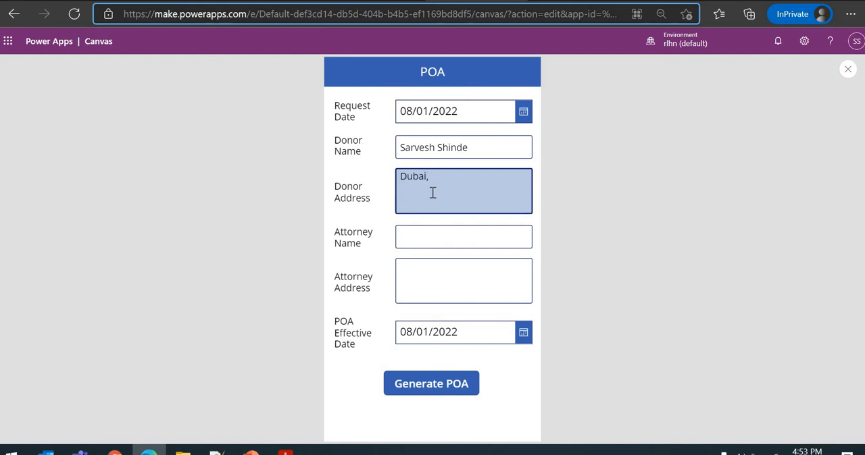
{"action": "left_click", "coordinate": [425, 239]}
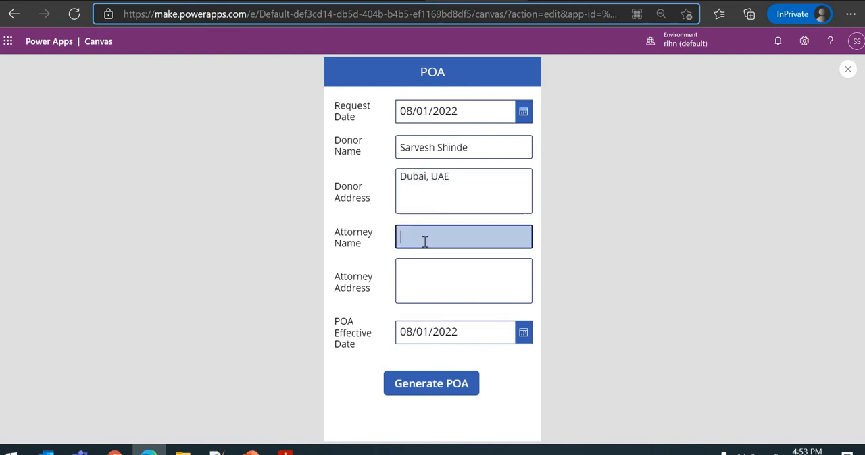
{"action": "left_click", "coordinate": [443, 283]}
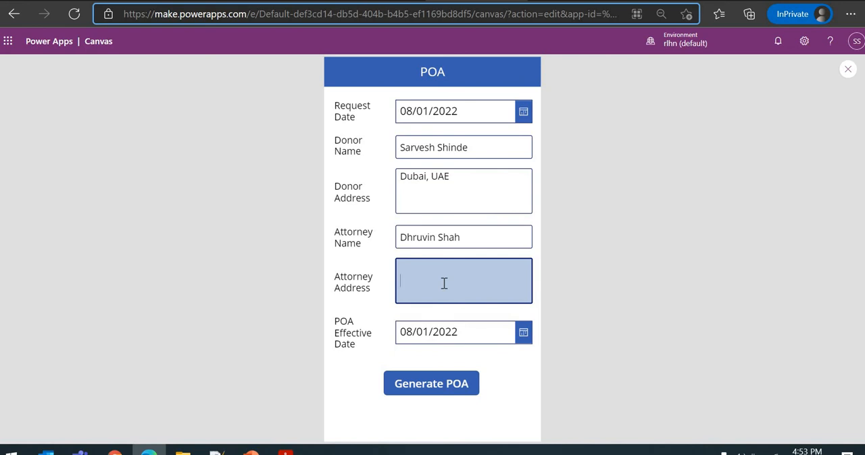
{"action": "type", "text": "•"}
{"action": "key", "text": "ctrl+a"}
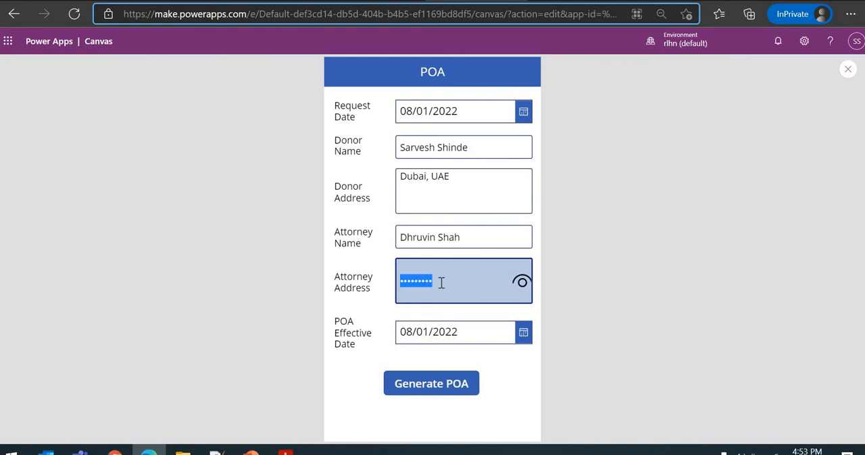
{"action": "left_click", "coordinate": [365, 251]}
- Close the preview and change the Attorney Address text input's mode to Multiline
{"action": "left_click", "coordinate": [848, 70]}
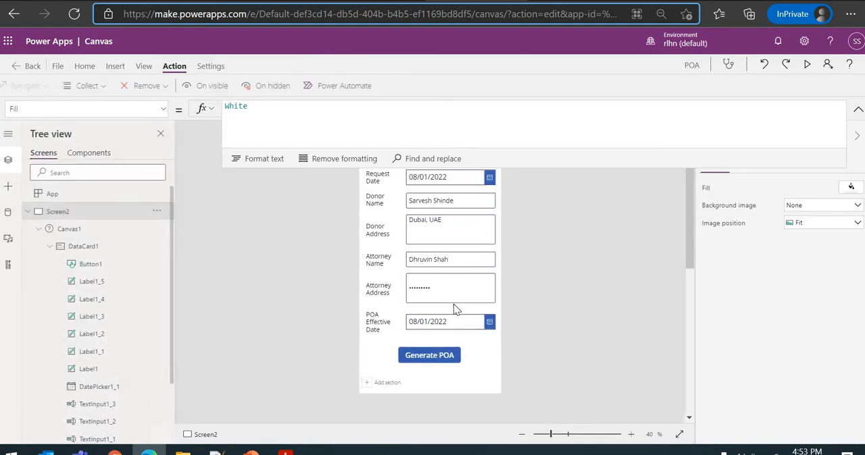
{"action": "left_click", "coordinate": [856, 109]}
{"action": "scroll", "coordinate": [804, 324], "scroll_direction": "down", "scroll_amount": 3}
{"action": "left_click", "coordinate": [809, 292]}
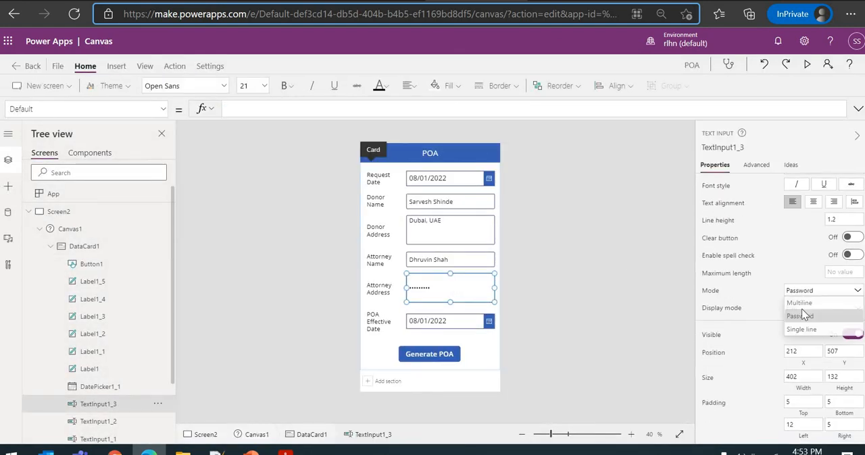
{"action": "left_click", "coordinate": [796, 302]}
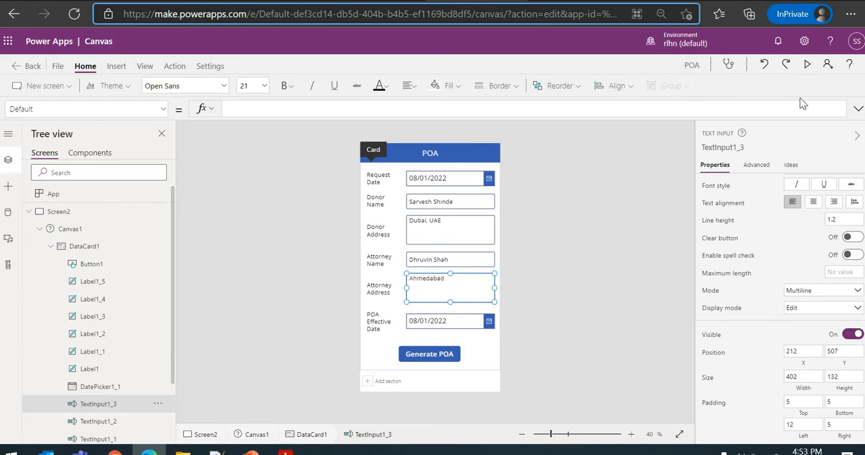
- Preview the app again, complete the attorney's address, generate the POA, and close the preview
{"action": "left_click", "coordinate": [807, 64]}
{"action": "left_click", "coordinate": [479, 276]}
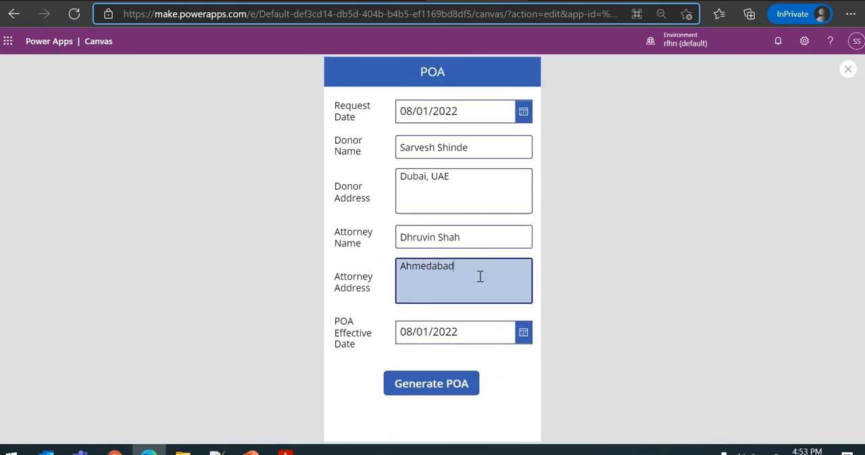
{"action": "type", "text": ", Al"}
{"action": "left_click", "coordinate": [375, 317]}
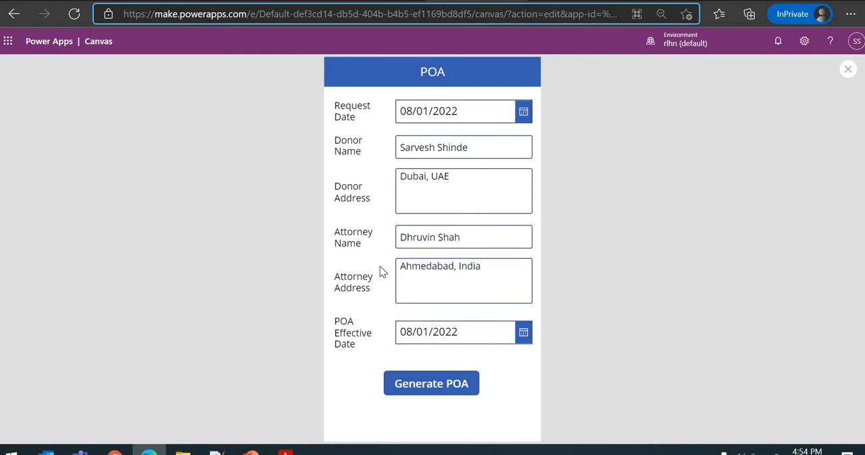
{"action": "left_click", "coordinate": [421, 386]}
{"action": "left_click", "coordinate": [847, 68]}
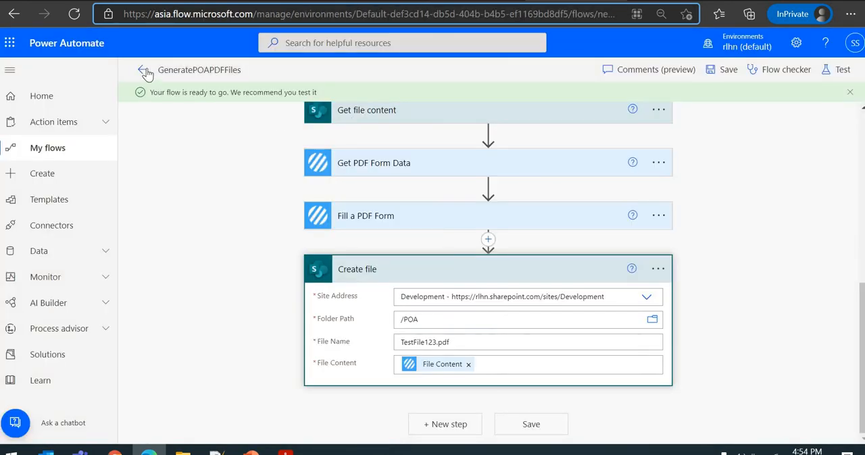
- Open the full run history of the GeneratePOAPDFFiles flow in Power Automate to check the latest run
{"action": "left_click", "coordinate": [145, 71]}
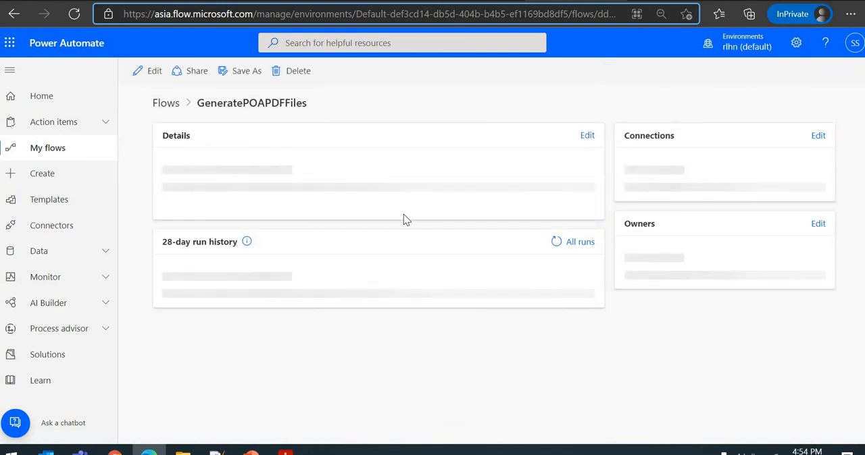
{"action": "scroll", "coordinate": [404, 220], "scroll_direction": "down", "scroll_amount": 1}
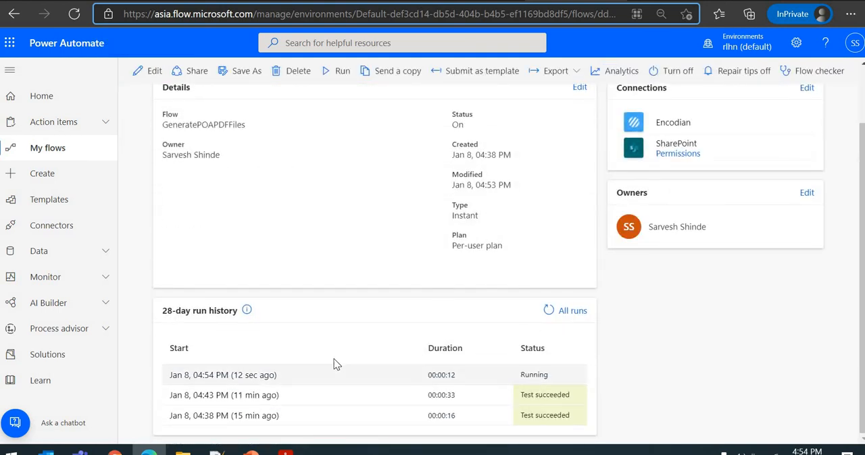
{"action": "left_click", "coordinate": [570, 312]}
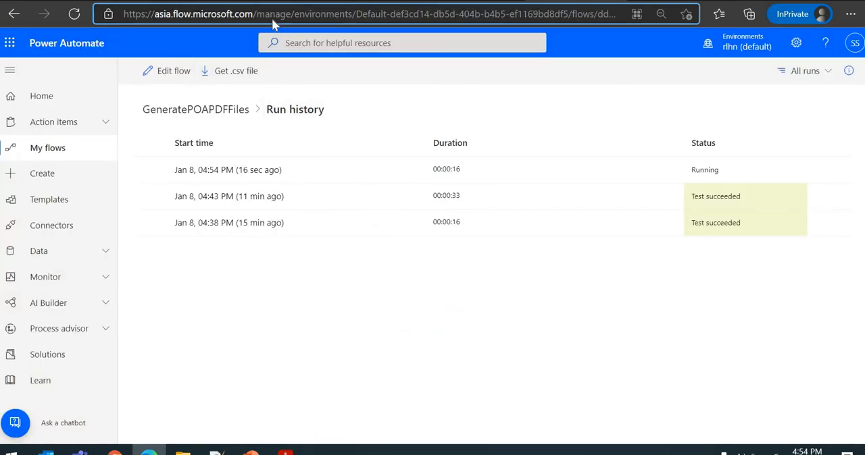
{"action": "left_click", "coordinate": [273, 21]}
{"action": "key", "text": "Return"}
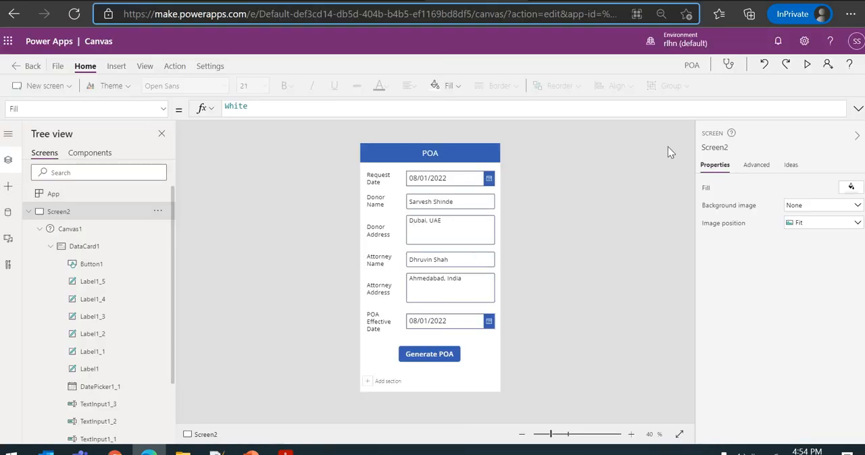
{"action": "left_click", "coordinate": [807, 64]}
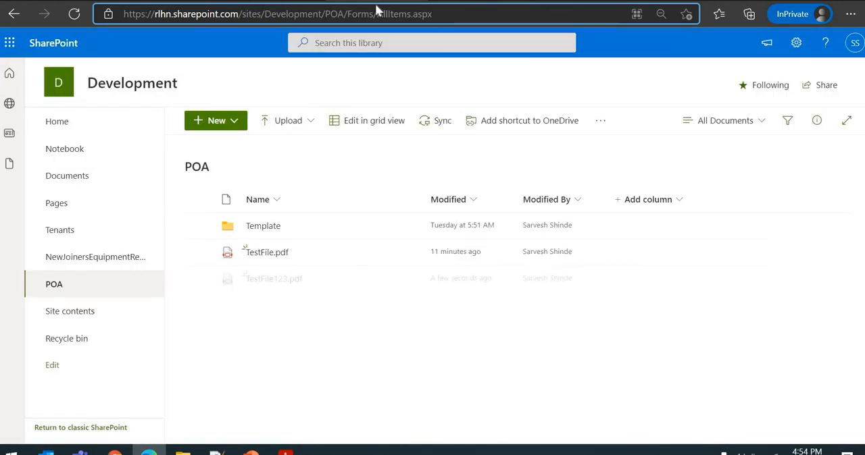
- Switch to the POA document library in SharePoint and open TestFile123.pdf
{"action": "left_click", "coordinate": [376, 10]}
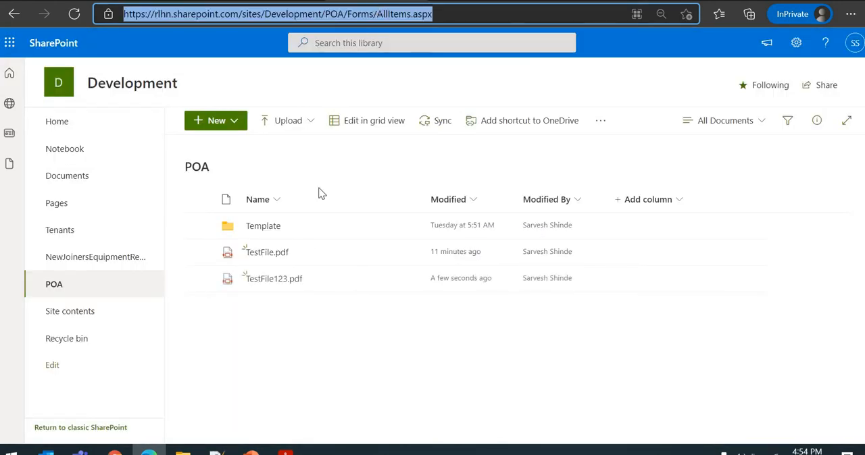
{"action": "left_click", "coordinate": [297, 339]}
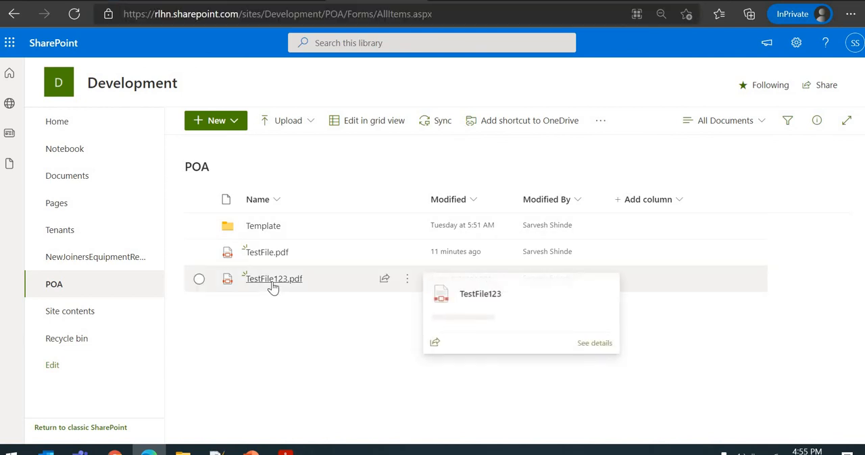
{"action": "left_click", "coordinate": [298, 282]}
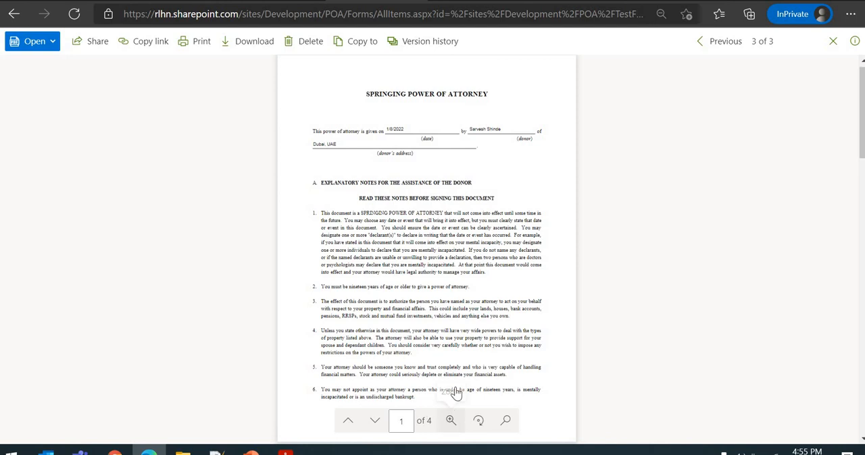
- Enlarge the PDF and check the filled date, donor name, donor address, and the attorney's name and address on the second page
{"action": "left_click", "coordinate": [450, 420]}
{"action": "left_click", "coordinate": [469, 330]}
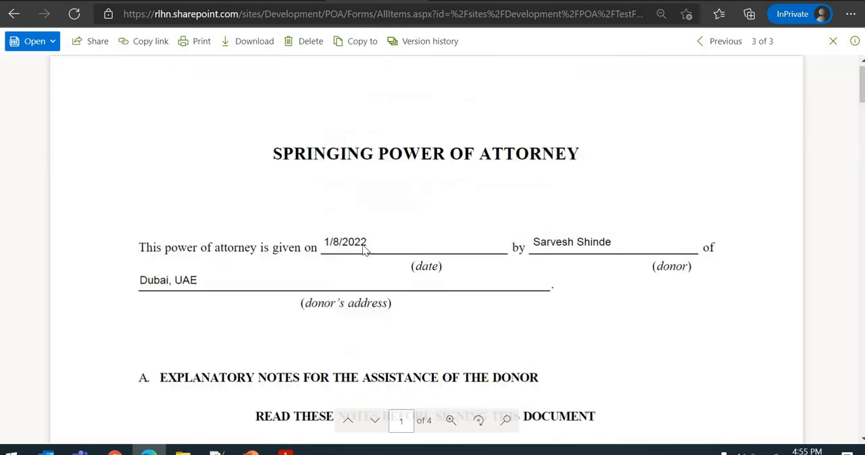
{"action": "scroll", "coordinate": [367, 256], "scroll_direction": "down", "scroll_amount": 1}
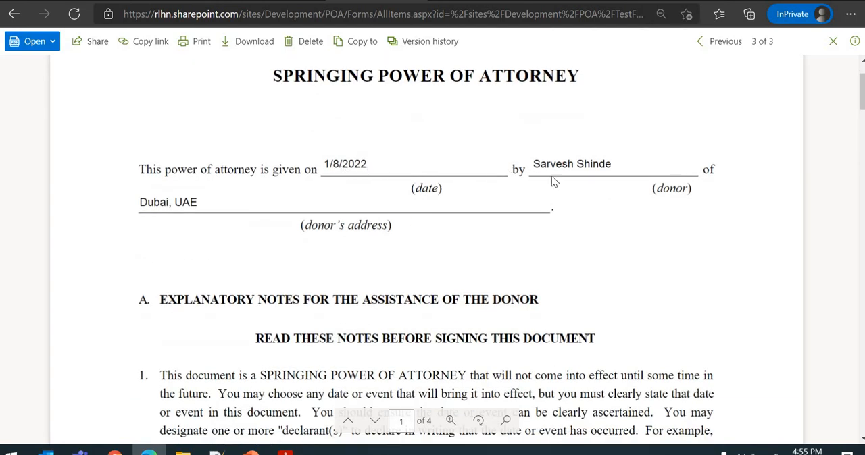
{"action": "scroll", "coordinate": [399, 217], "scroll_direction": "down", "scroll_amount": 5}
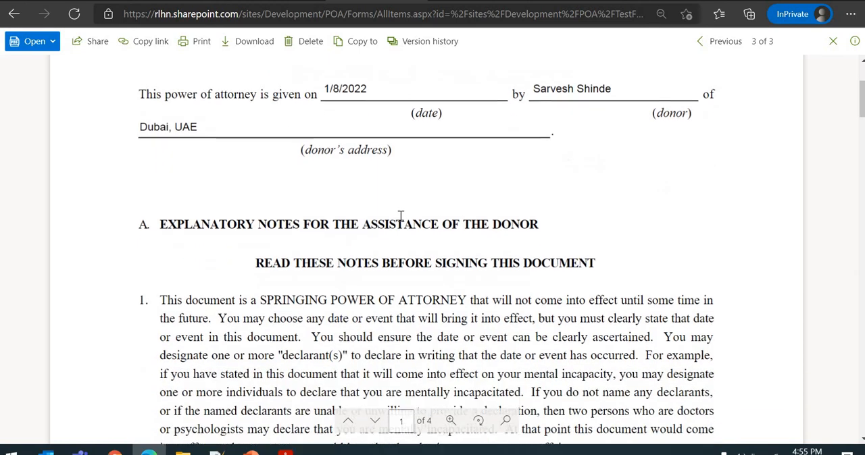
{"action": "scroll", "coordinate": [401, 217], "scroll_direction": "down", "scroll_amount": 9}
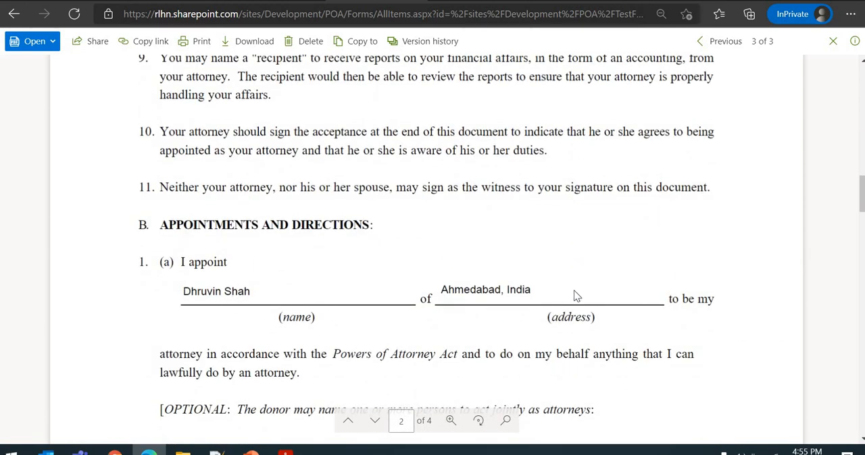
{"action": "scroll", "coordinate": [444, 288], "scroll_direction": "up", "scroll_amount": 14}
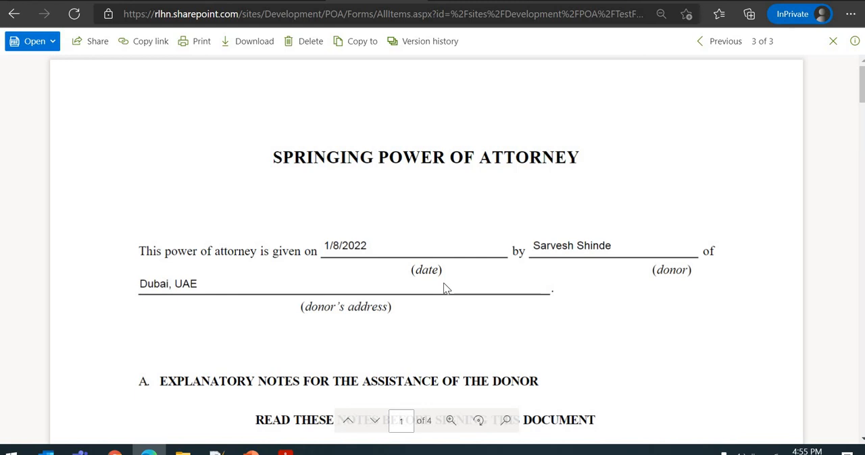
{"action": "left_click", "coordinate": [575, 1]}
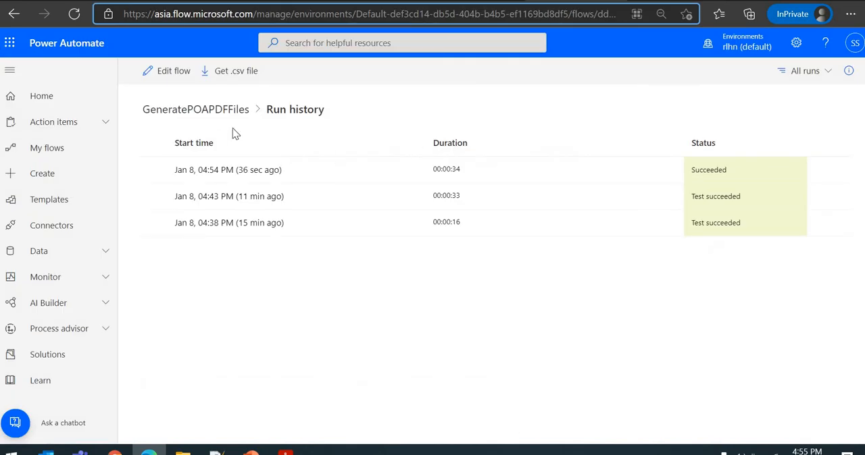
{"action": "left_click", "coordinate": [210, 119]}
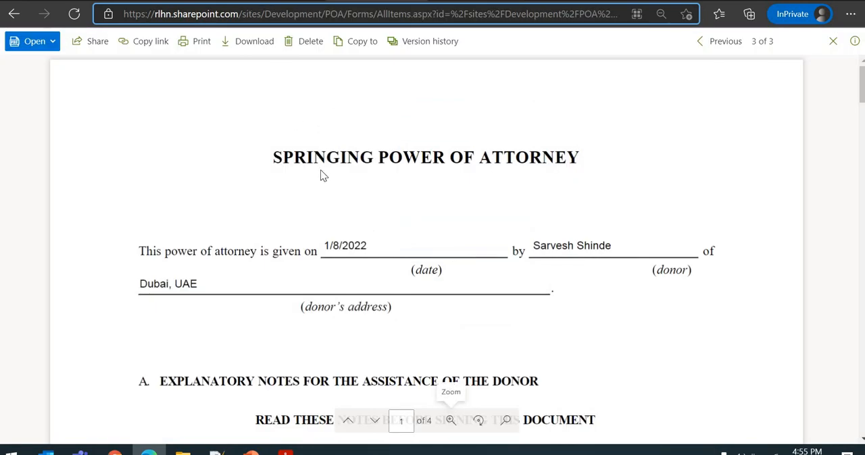
{"action": "scroll", "coordinate": [320, 173], "scroll_direction": "down", "scroll_amount": 2}
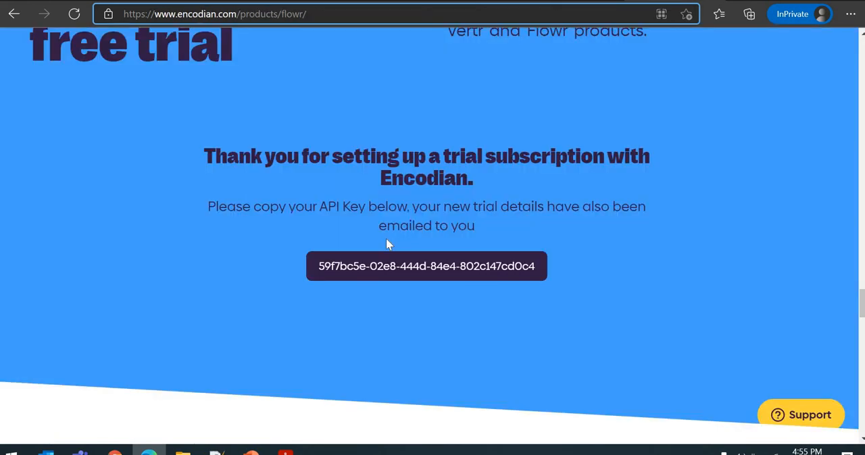
- Switch to the Encodian Flowr product page and review the free trial setup section with the API key area
{"action": "scroll", "coordinate": [386, 242], "scroll_direction": "up", "scroll_amount": 4}
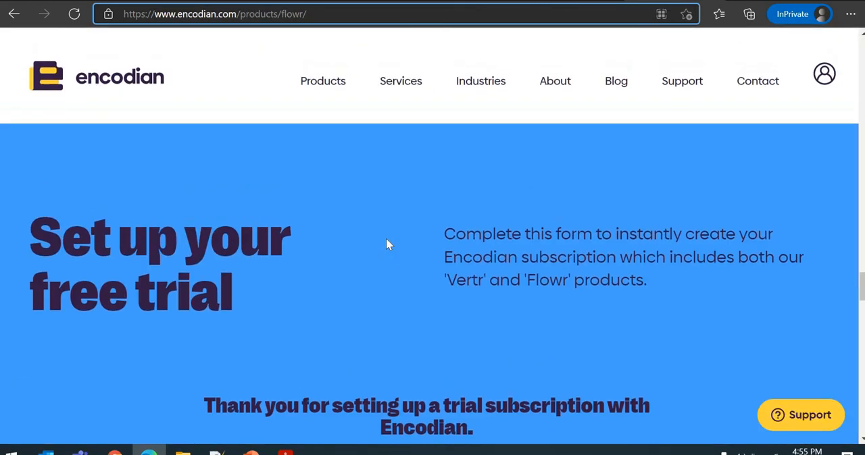
{"action": "scroll", "coordinate": [385, 244], "scroll_direction": "down", "scroll_amount": 1}
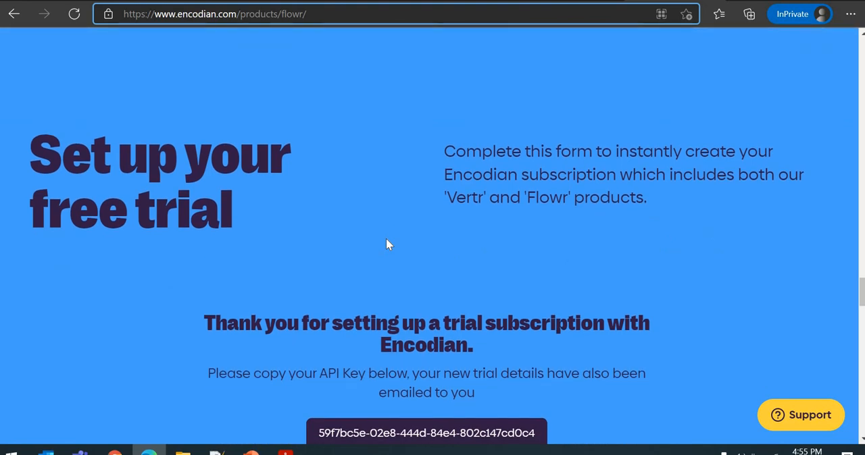
{"action": "scroll", "coordinate": [387, 244], "scroll_direction": "down", "scroll_amount": 1}
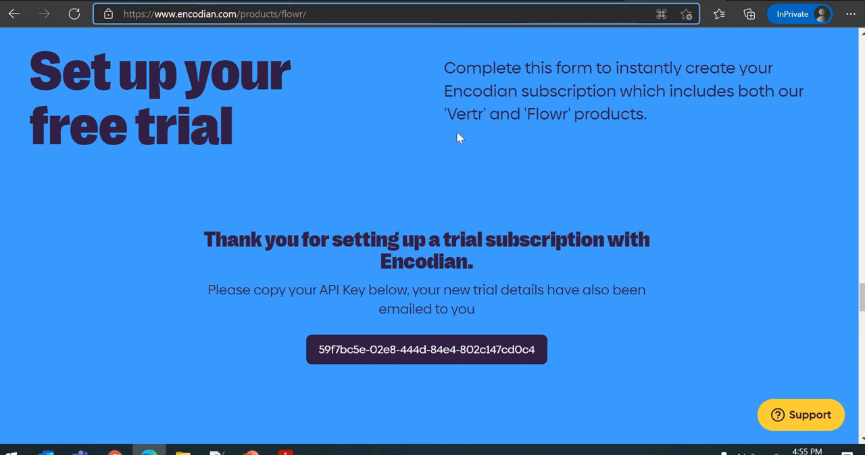
{"action": "key", "text": "alt+Tab"}
{"action": "key", "text": "alt+Tab"}
{"action": "key", "text": "alt+Tab"}
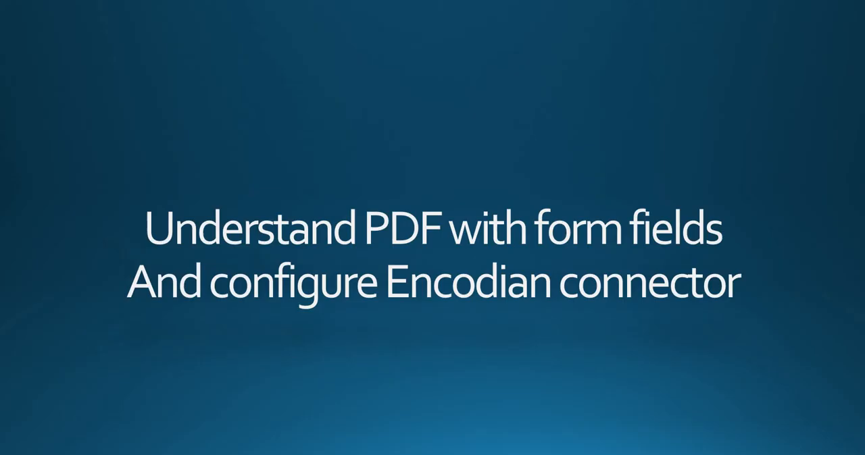
{"action": "left_click", "coordinate": [519, 147]}
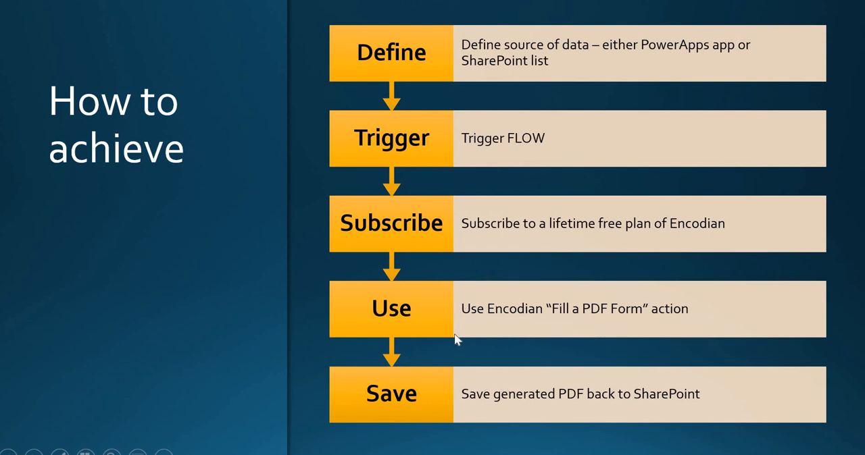
{"action": "left_click", "coordinate": [213, 301]}
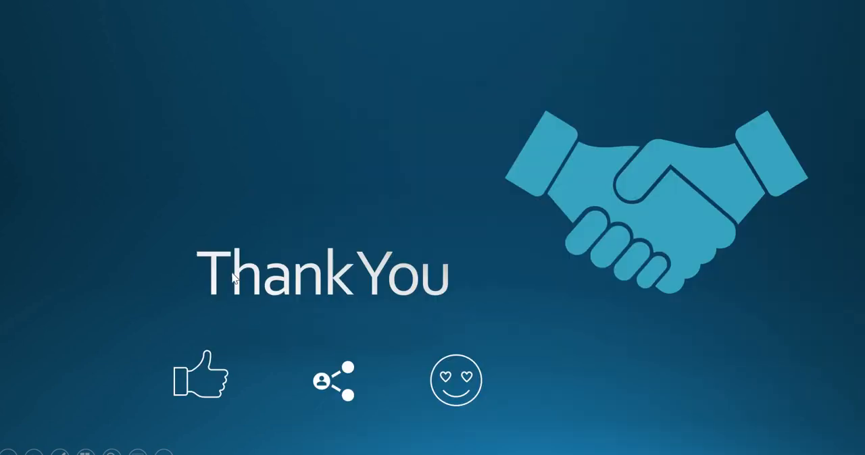